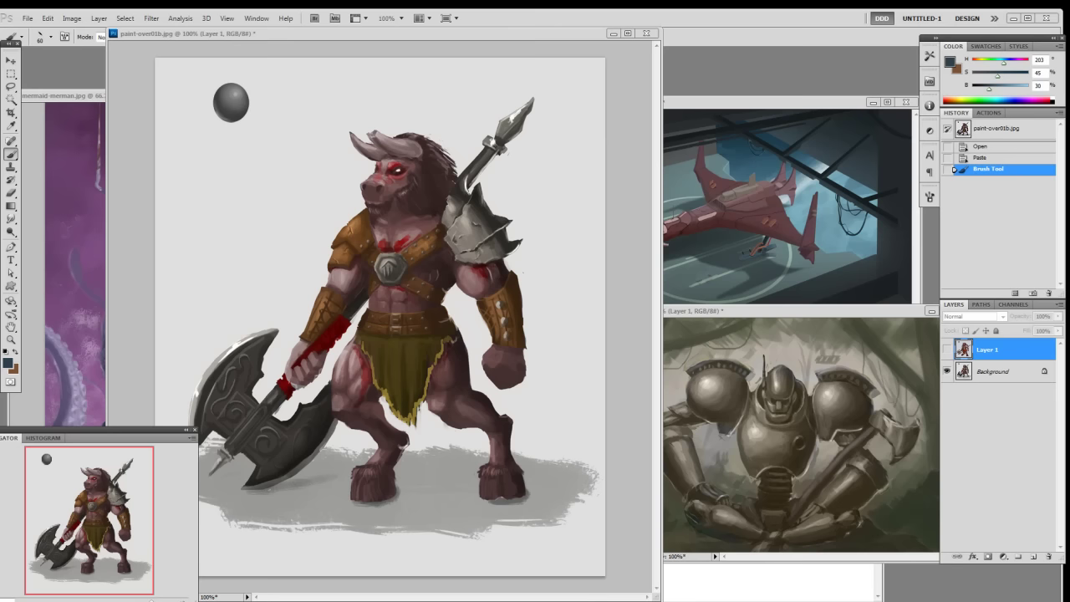
# - Make Layer 1 visible in the minotaur image paint-over01b.jpg to display the paint-over, and reposition its window
pyautogui.moveTo(445, 37); pyautogui.dragTo(441, 48)
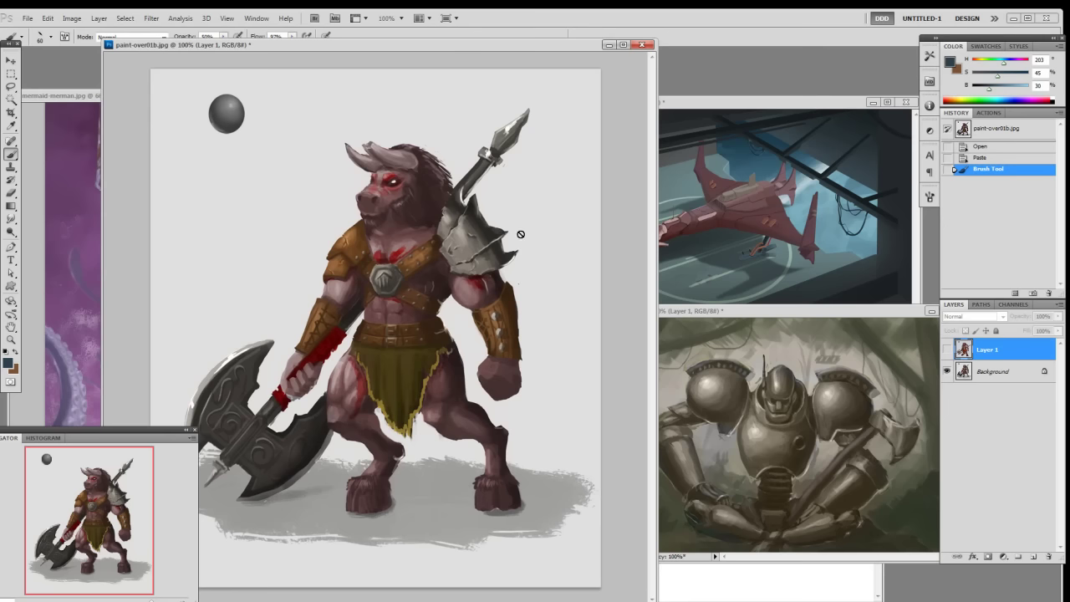
pyautogui.moveTo(657, 190); pyautogui.dragTo(621, 190)
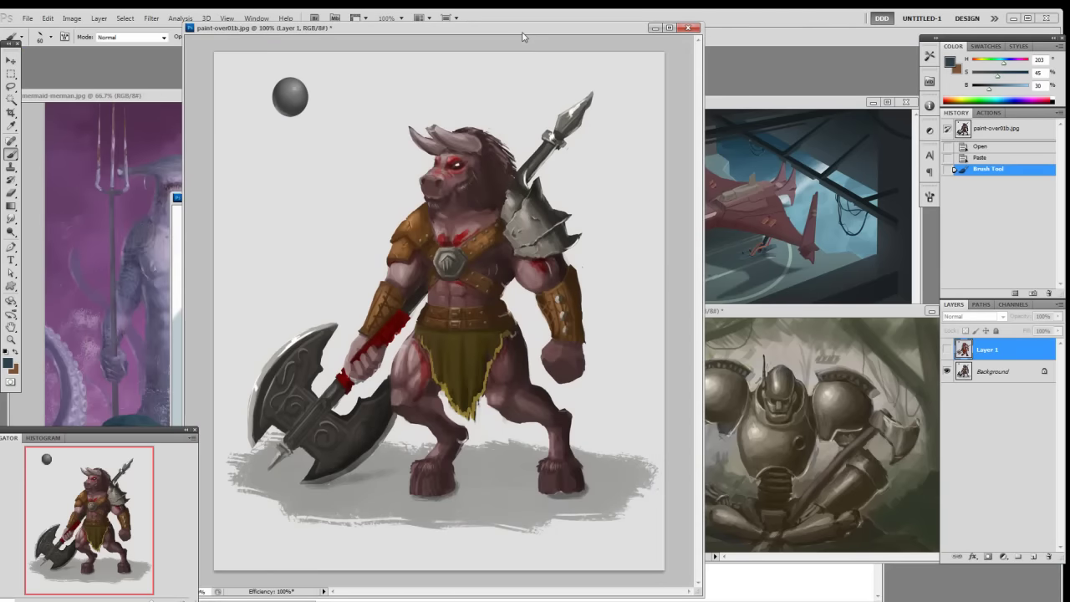
pyautogui.click(966, 374)
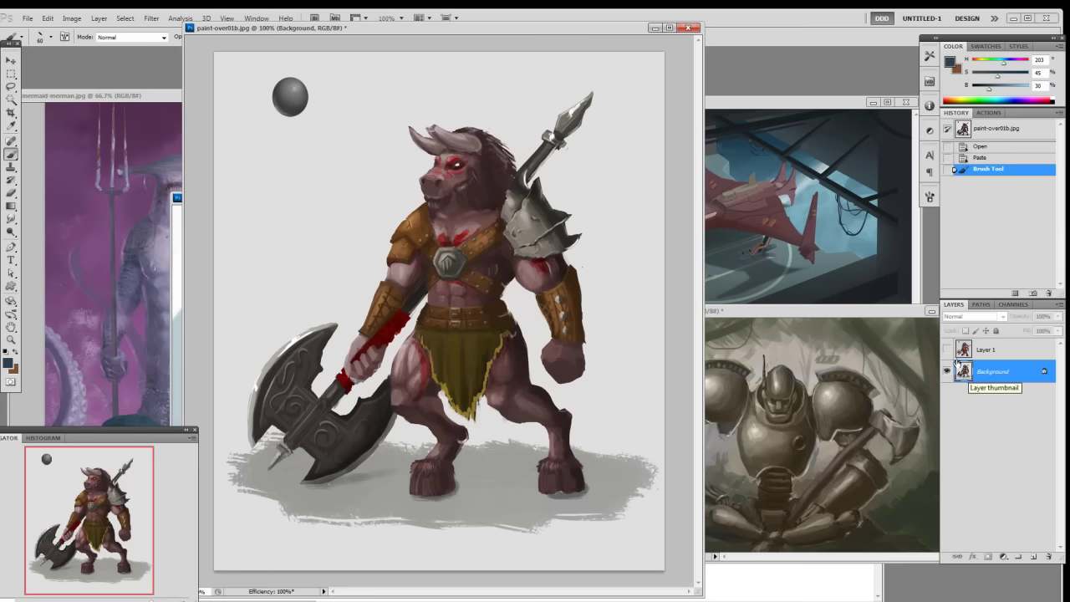
pyautogui.click(947, 350)
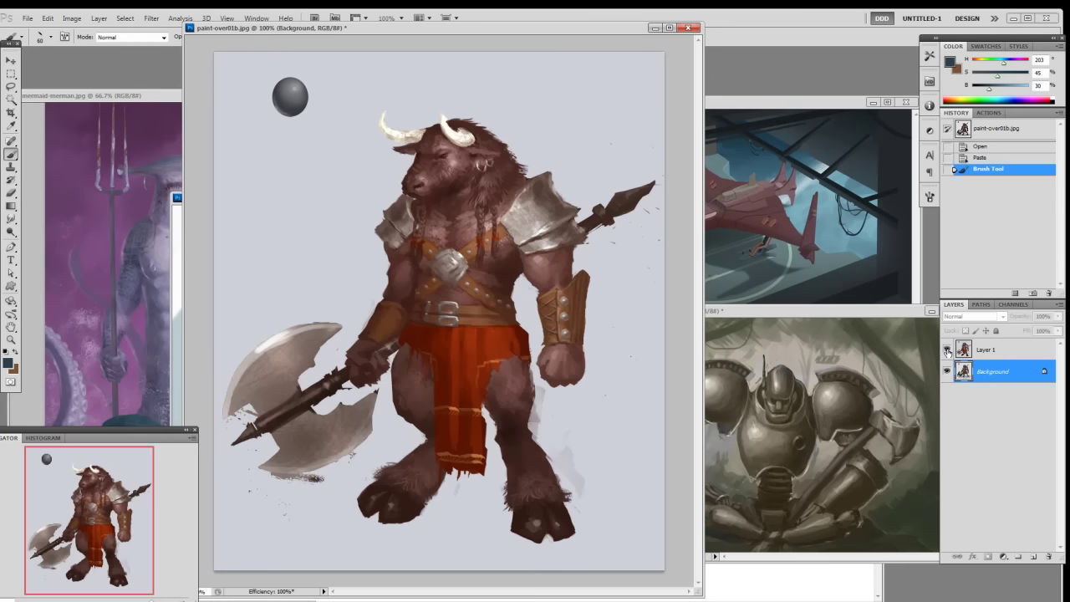
pyautogui.moveTo(488, 32); pyautogui.dragTo(470, 38)
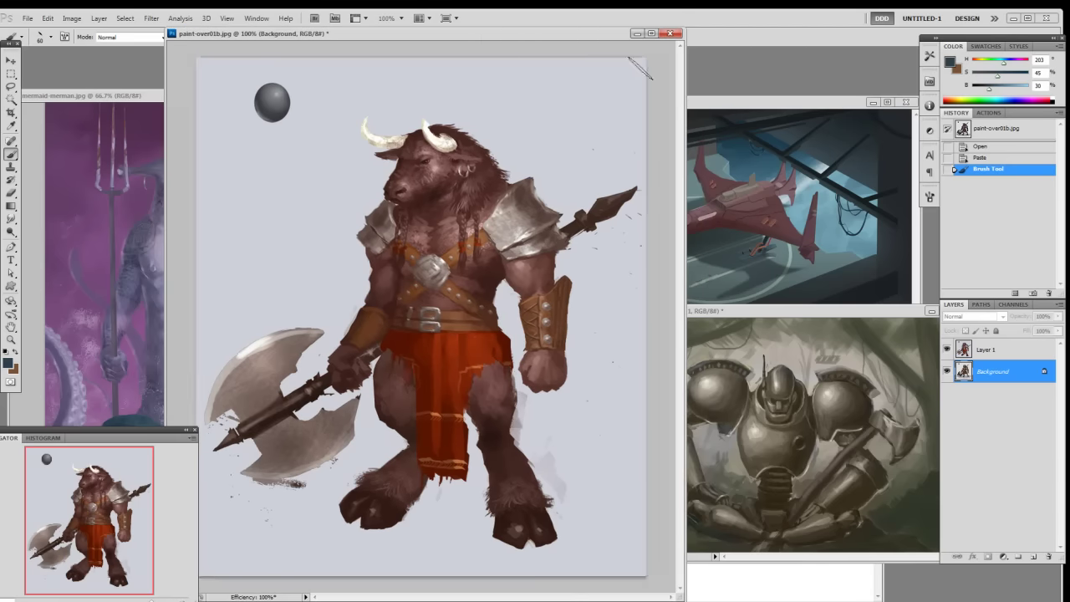
# - Make Layer 1 visible in the spaceship image paint-over02b.jpg and in the robot image paint-over03b.jpg
pyautogui.doubleClick(706, 101)
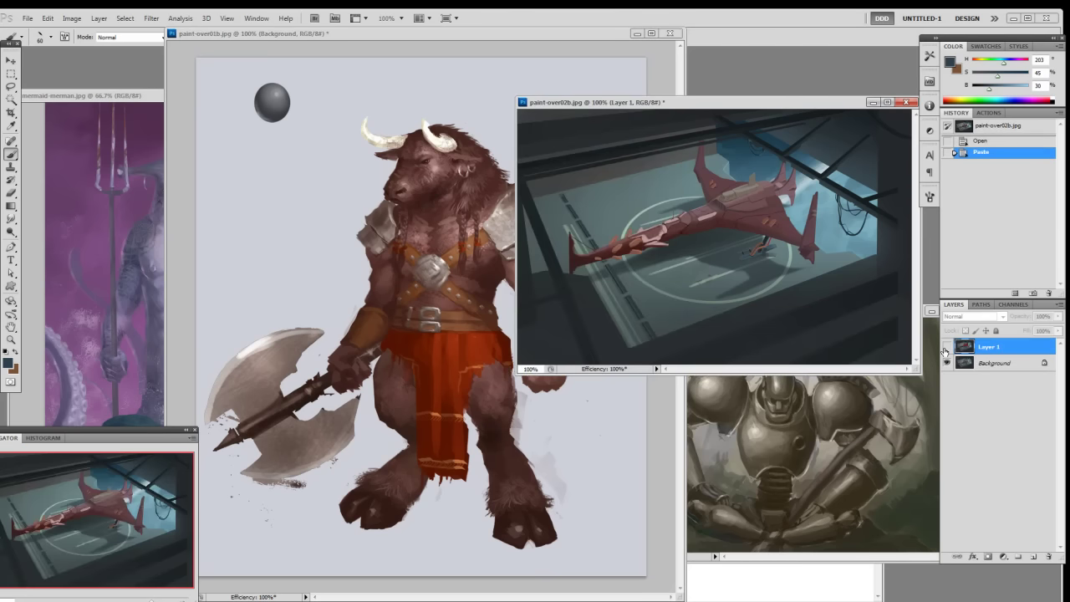
pyautogui.click(947, 346)
pyautogui.hotkey('ctrl', 'Tab')
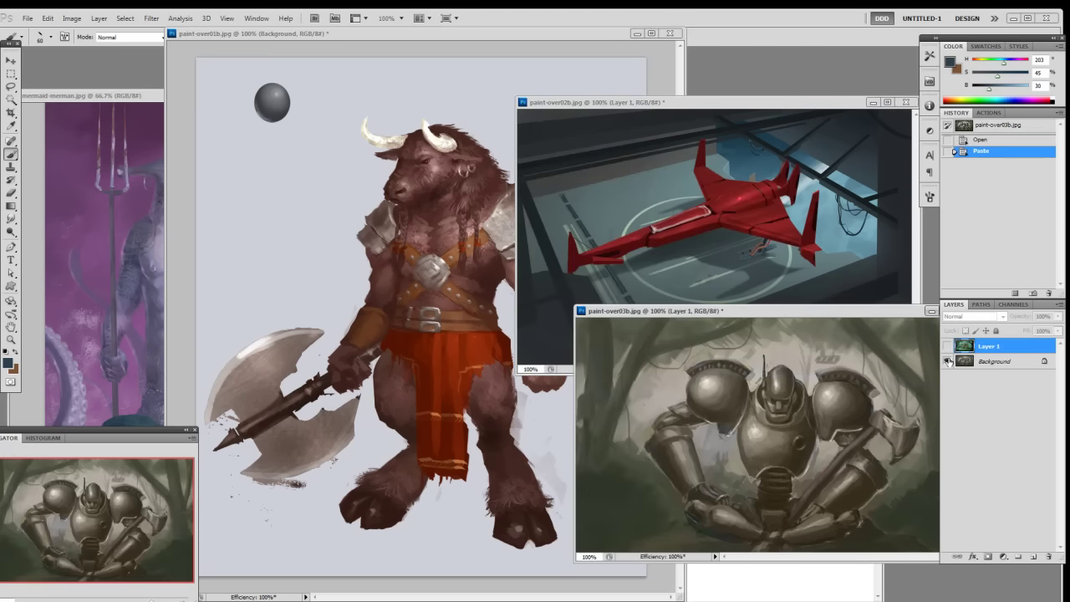
pyautogui.click(946, 346)
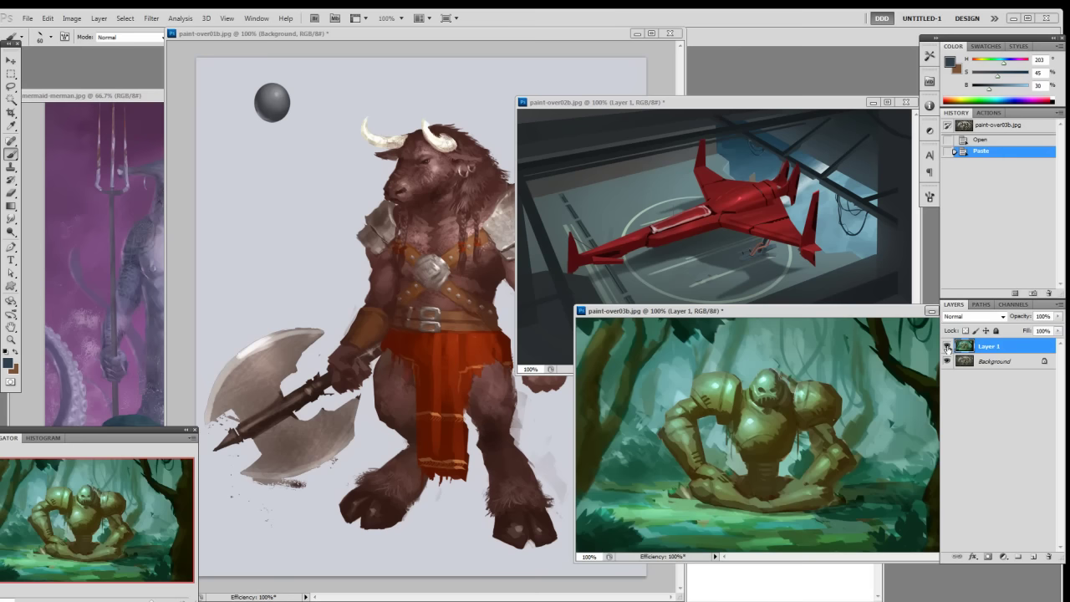
# - Rearrange the paint-over03b.jpg and paint-over01b.jpg windows to uncover the artwork behind the minotaur
pyautogui.moveTo(702, 319); pyautogui.dragTo(653, 315)
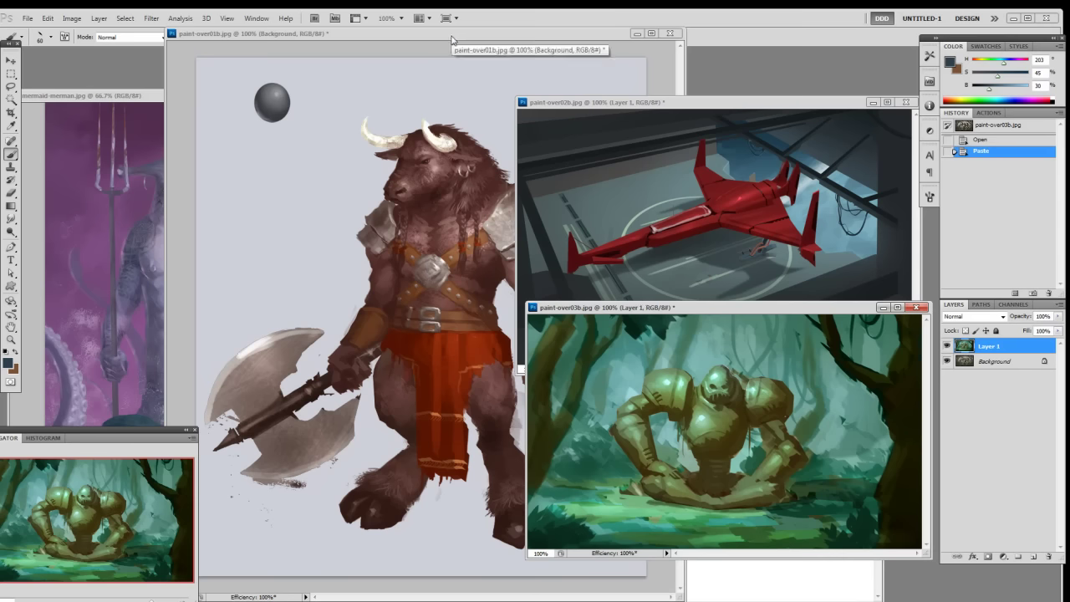
pyautogui.click(451, 40)
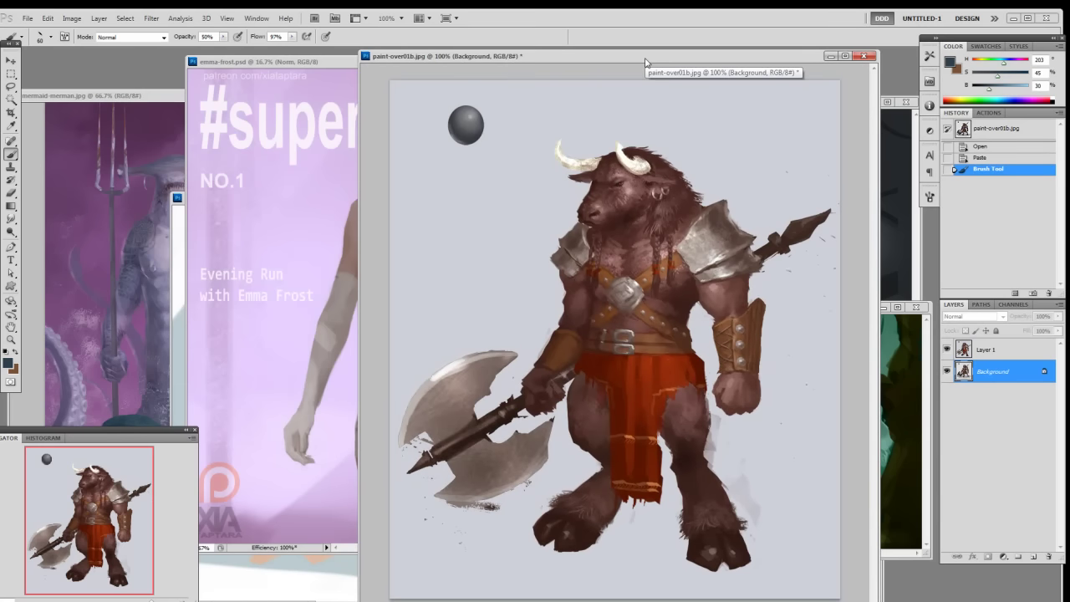
pyautogui.moveTo(644, 62); pyautogui.dragTo(619, 46)
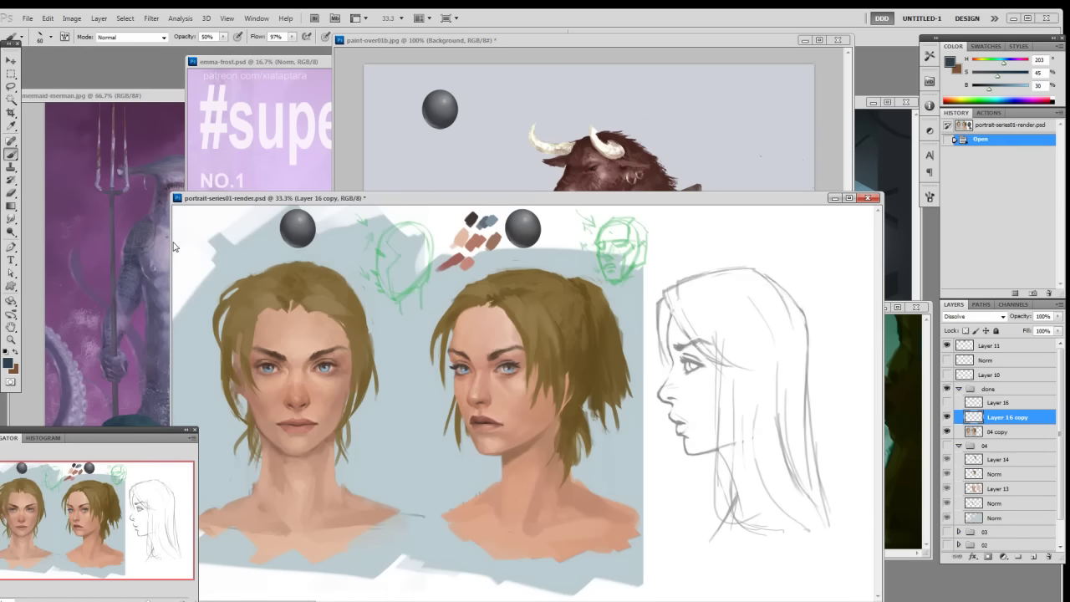
# - Reposition portrait-series01-render.psd and compare the sketches with the painted portraits by hiding and restoring the "done" layer group
pyautogui.moveTo(433, 204); pyautogui.dragTo(447, 154)
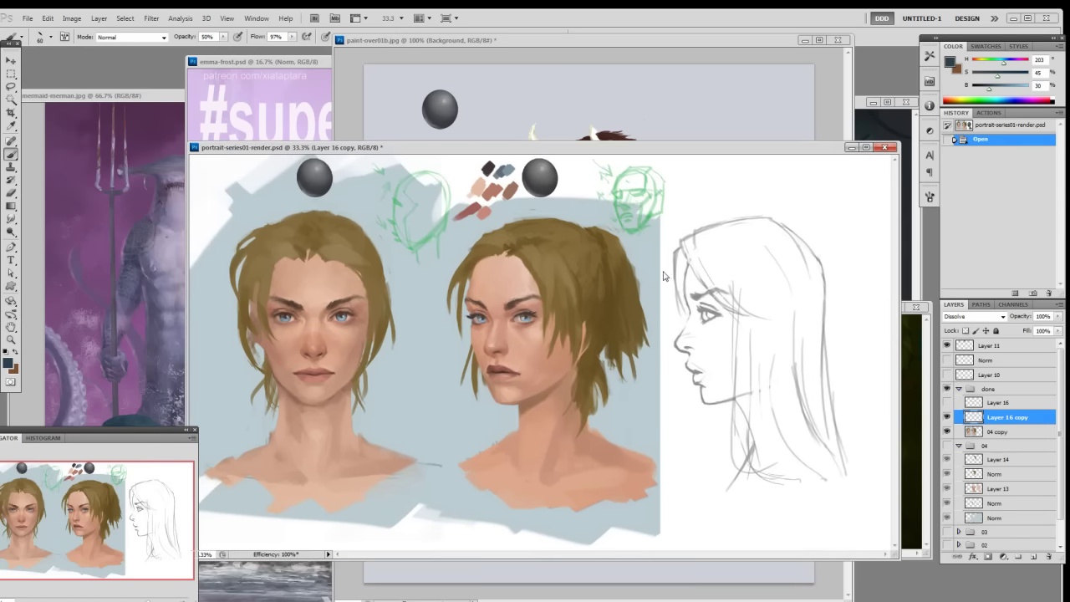
pyautogui.click(947, 389)
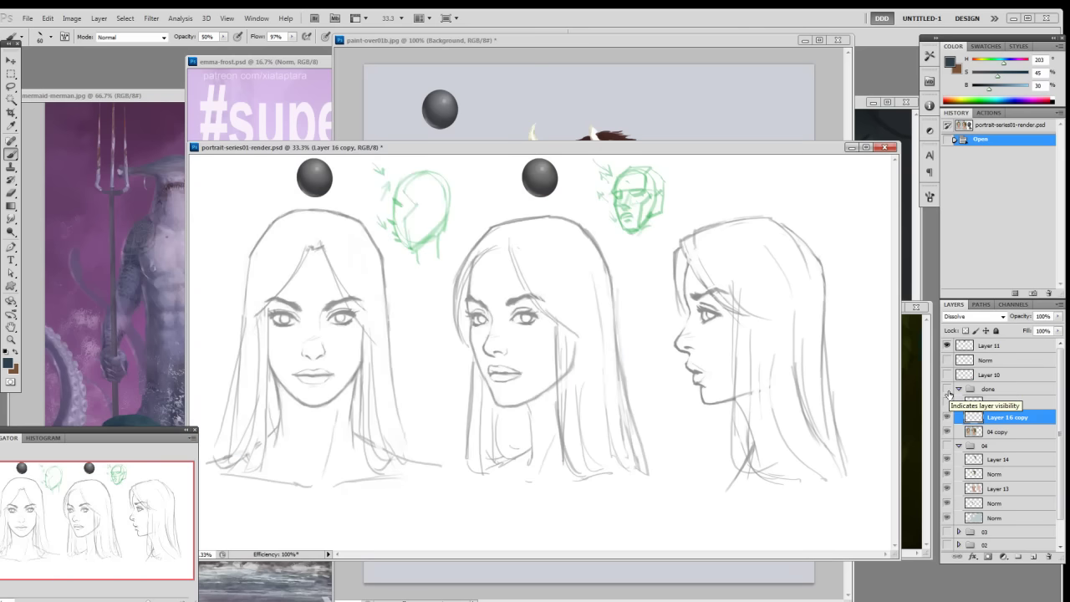
pyautogui.click(947, 389)
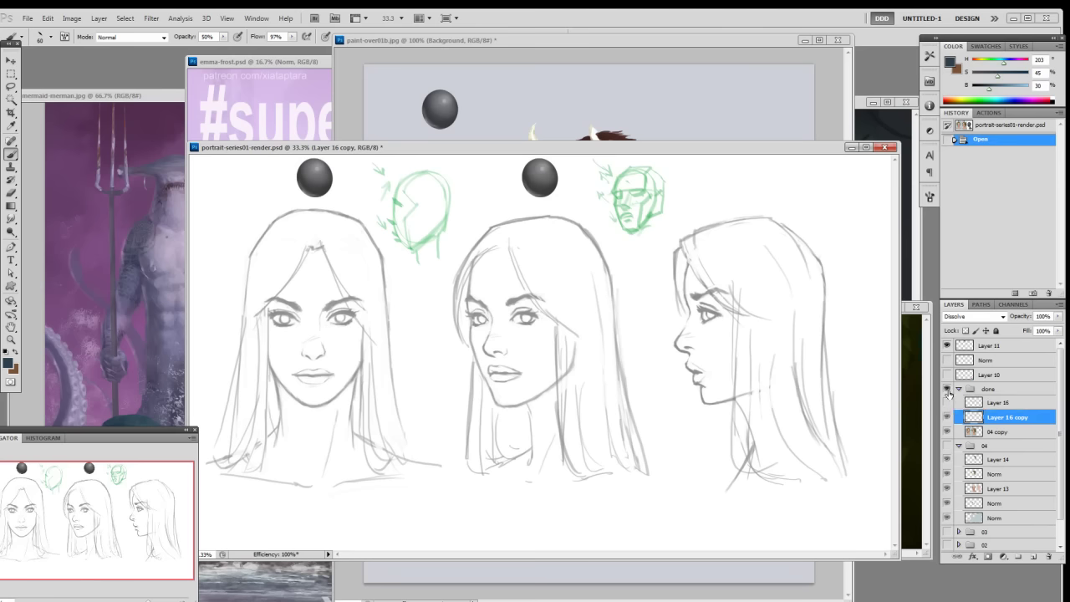
# - Bring mermaid-merman.jpg to the front, widen its window and place it so that it partly uncovers the portraits
pyautogui.moveTo(152, 98); pyautogui.dragTo(322, 107)
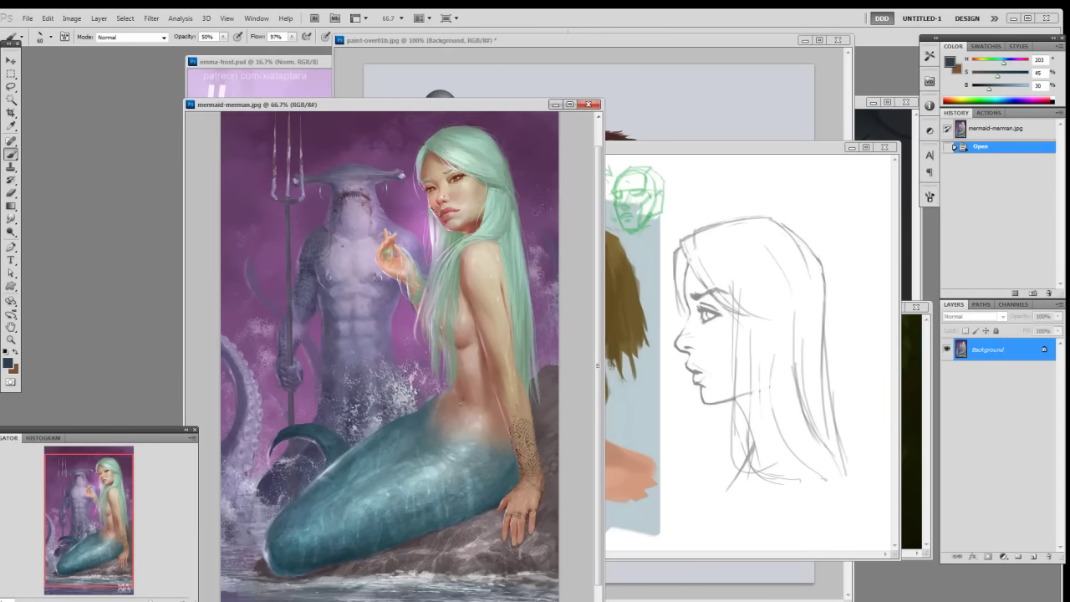
pyautogui.moveTo(445, 105); pyautogui.dragTo(467, 81)
pyautogui.moveTo(624, 601); pyautogui.dragTo(692, 601)
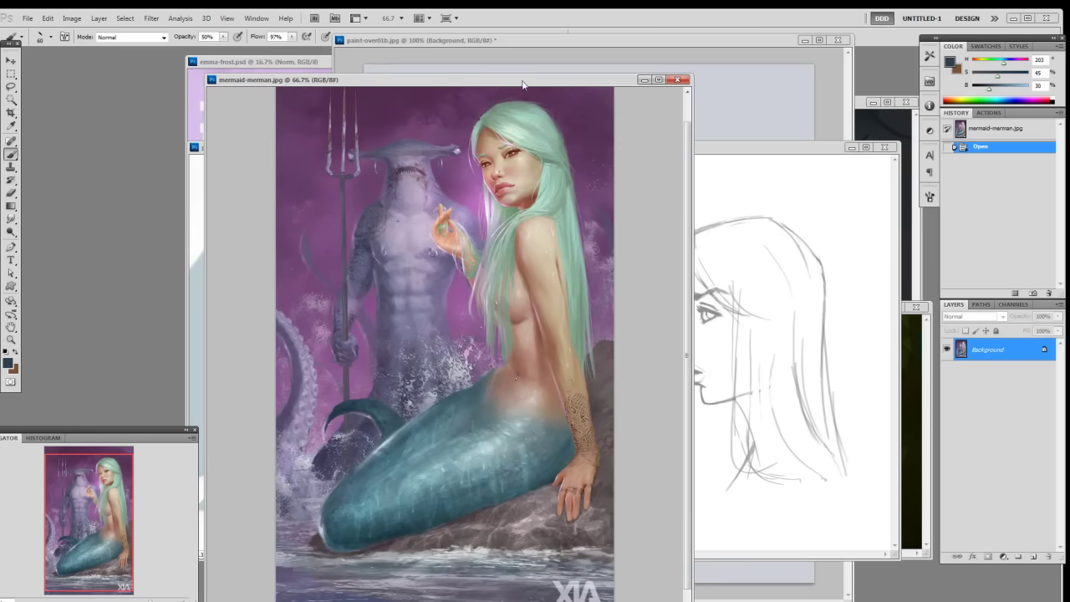
pyautogui.moveTo(521, 84); pyautogui.dragTo(338, 98)
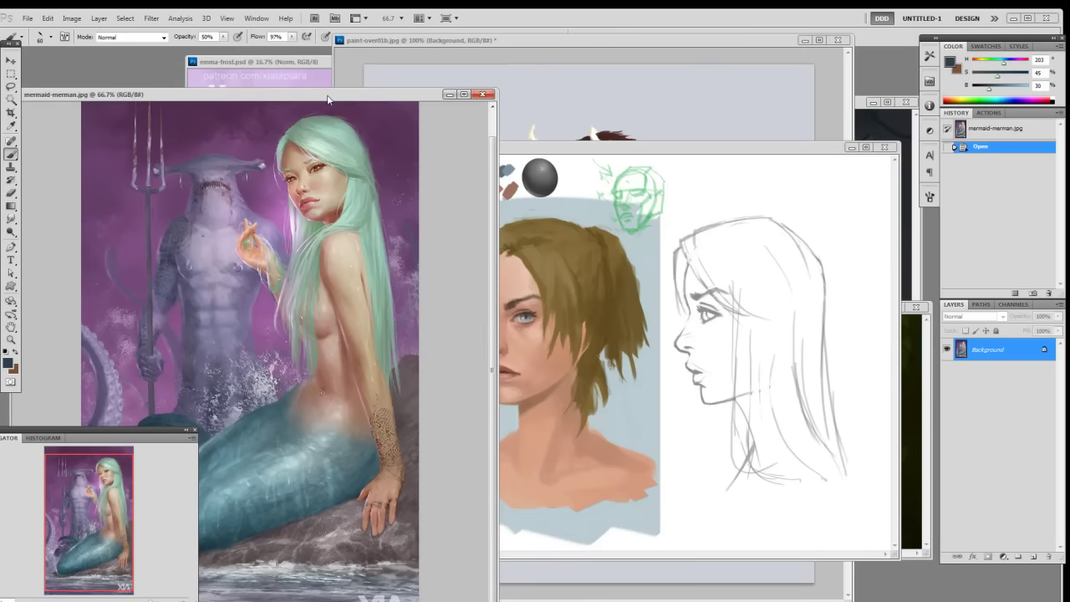
# - Enlarge the emma-frost.psd window, hide Group 2 to remove the title text, and move the window aside
pyautogui.click(304, 66)
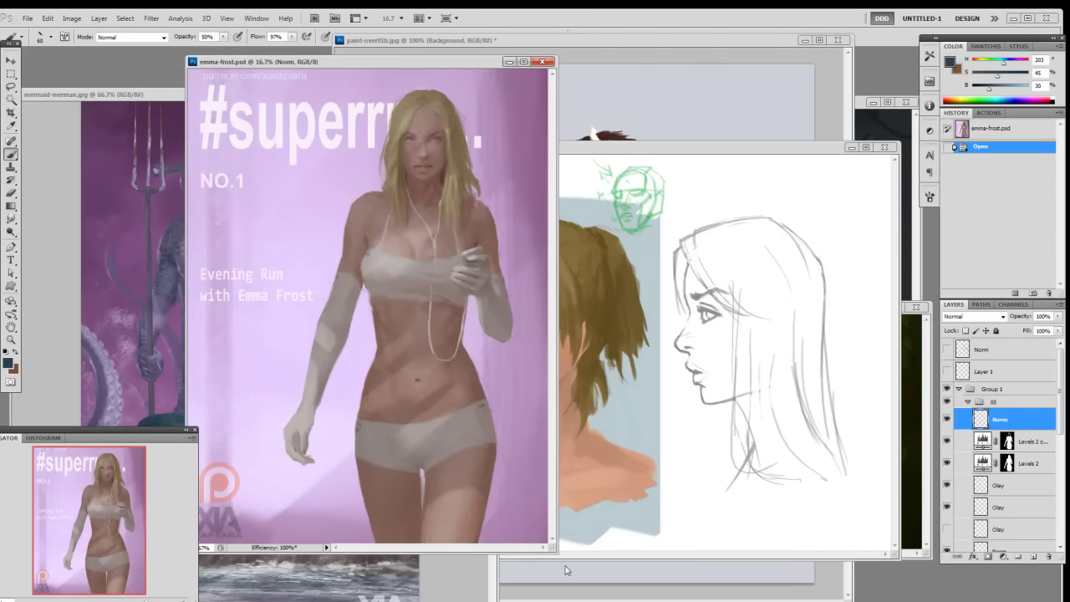
pyautogui.moveTo(551, 548); pyautogui.dragTo(666, 582)
pyautogui.scroll(-5, 979, 505)
pyautogui.click(946, 475)
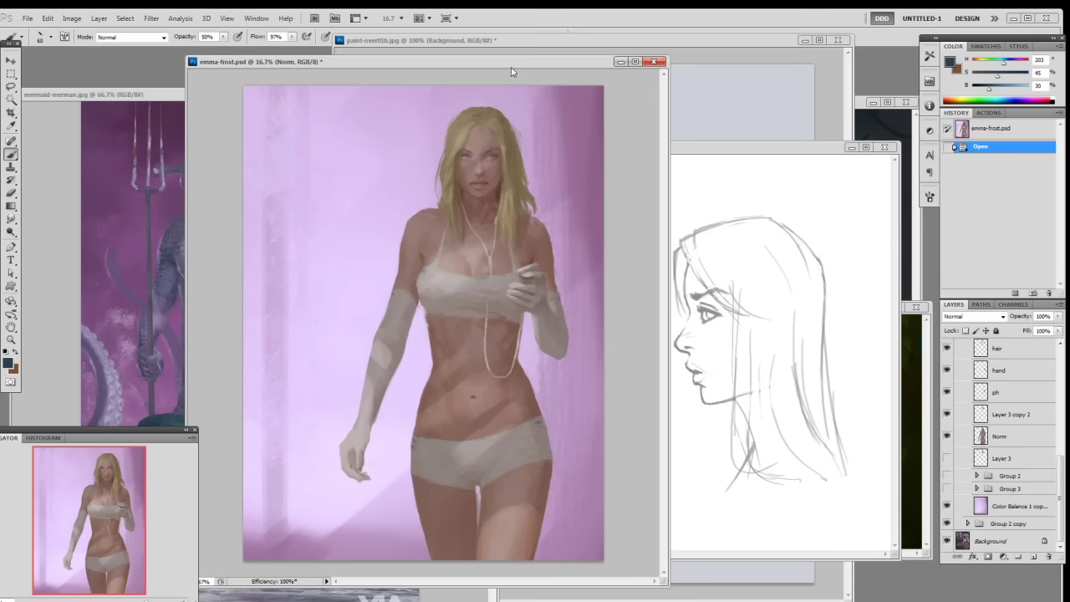
pyautogui.moveTo(510, 69); pyautogui.dragTo(232, 206)
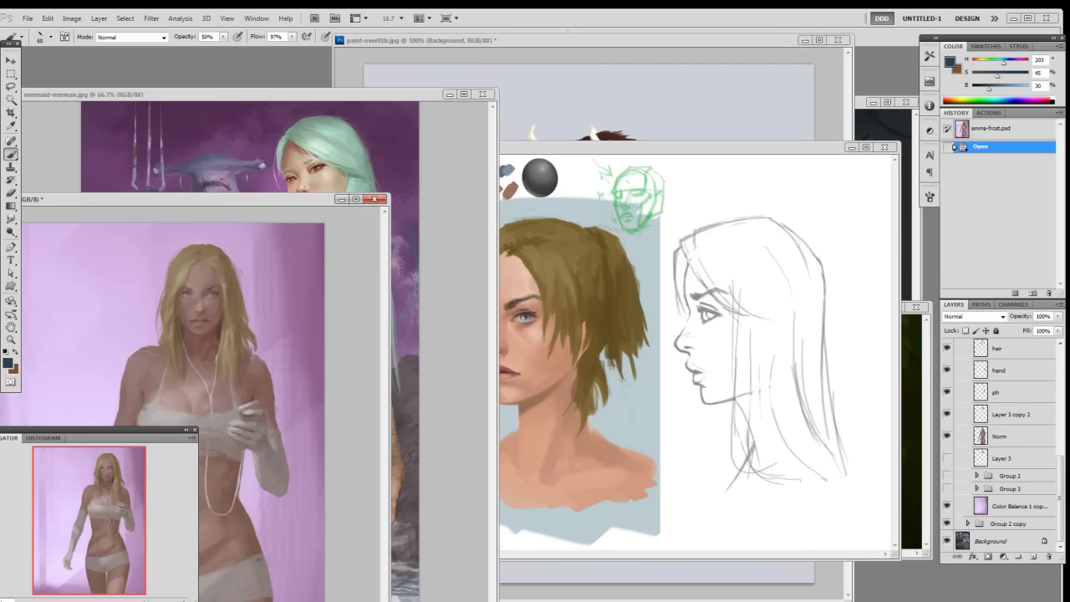
# - Bring up may2016-winner.jpg to view the winner banner, then close the image
pyautogui.hotkey('ctrl', 'Tab')
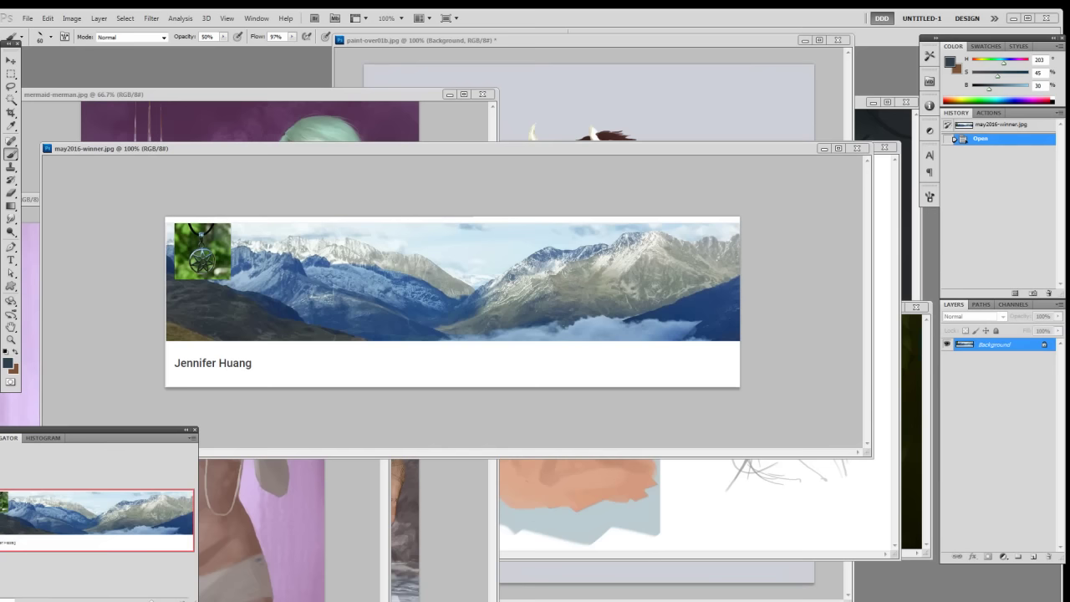
pyautogui.moveTo(477, 151); pyautogui.dragTo(517, 151)
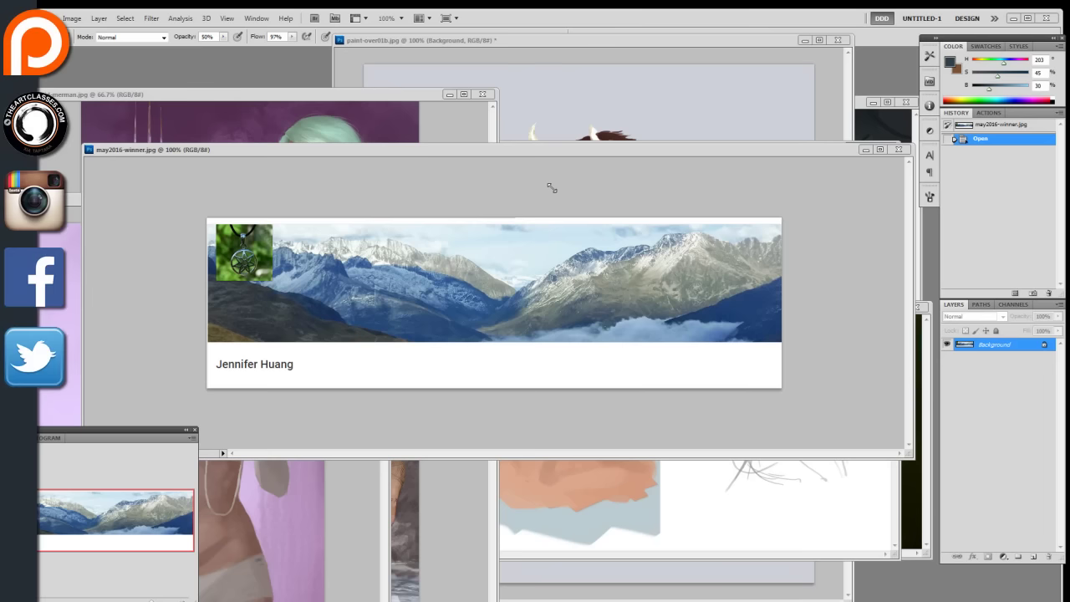
pyautogui.click(504, 182)
pyautogui.click(901, 151)
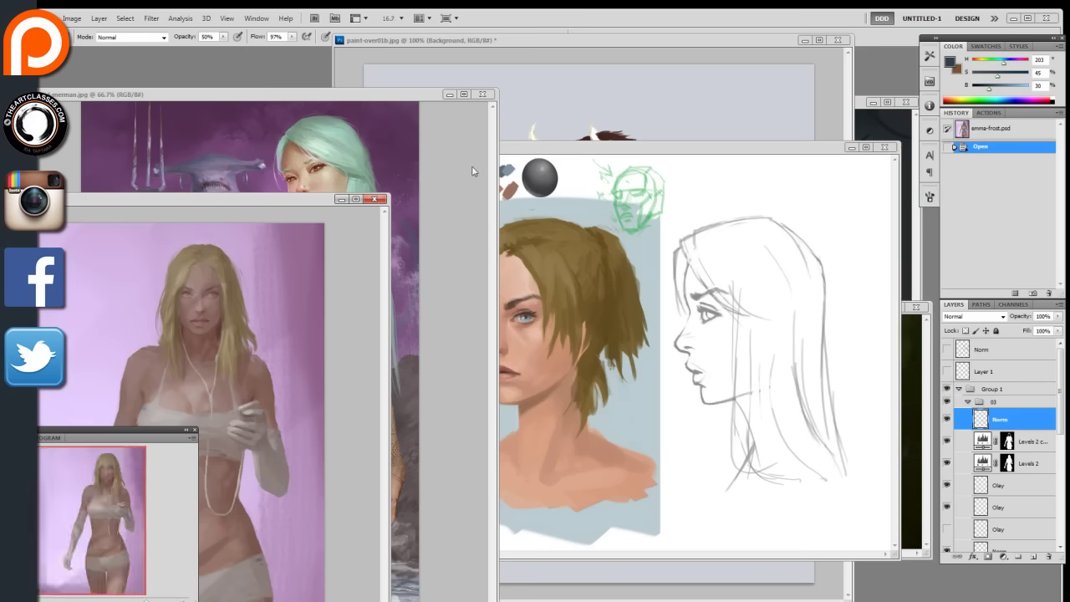
# - Reposition the emma-frost.psd window and place mermaid-merman.jpg in front, nearer the middle of the workspace
pyautogui.moveTo(295, 203); pyautogui.dragTo(340, 167)
pyautogui.moveTo(344, 95); pyautogui.dragTo(588, 130)
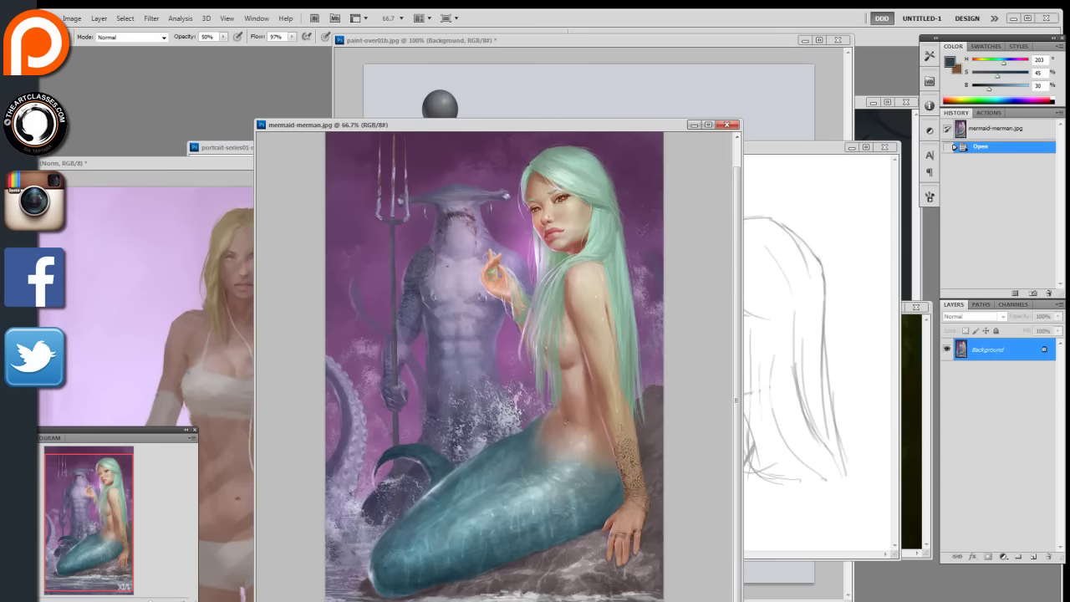
# - Switch to the Patreon page in the browser and review its first two funding goals, rewards and paint-over post
pyautogui.hotkey('alt', 'Tab')
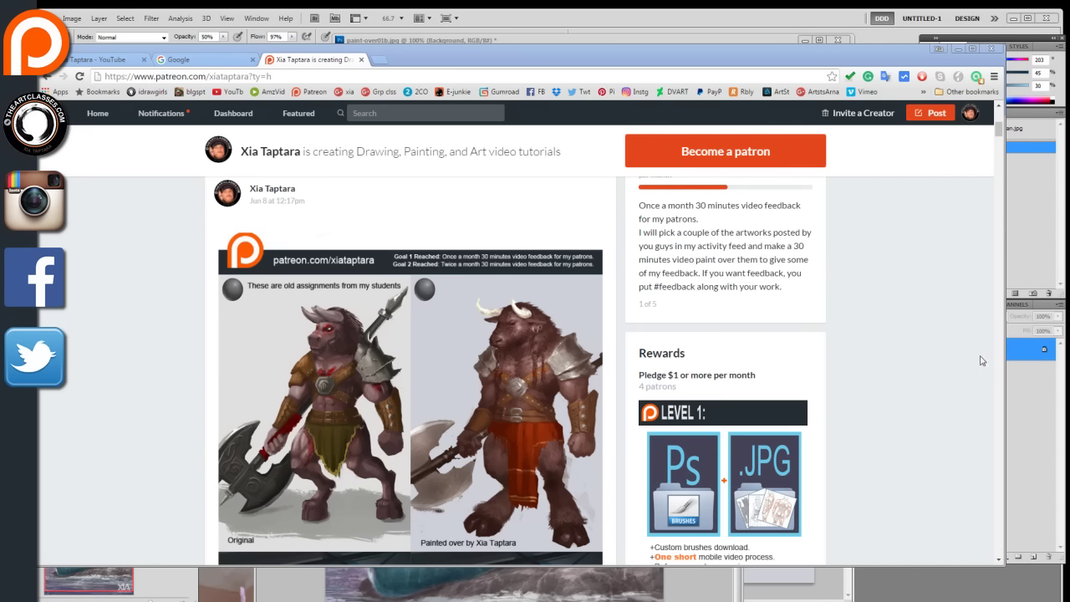
pyautogui.click(926, 331)
pyautogui.scroll(1, 923, 330)
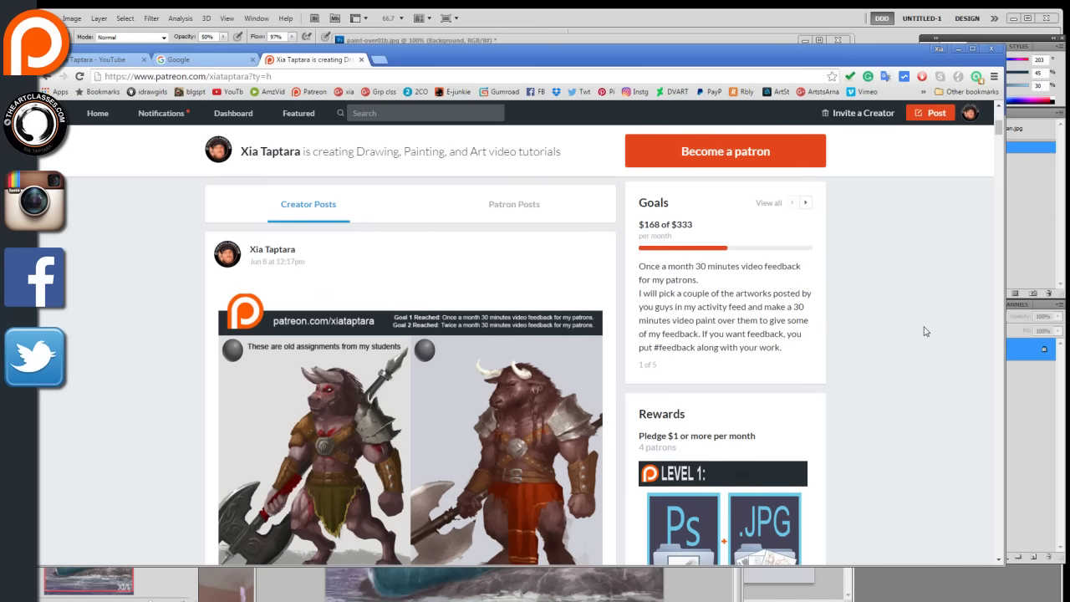
pyautogui.click(807, 206)
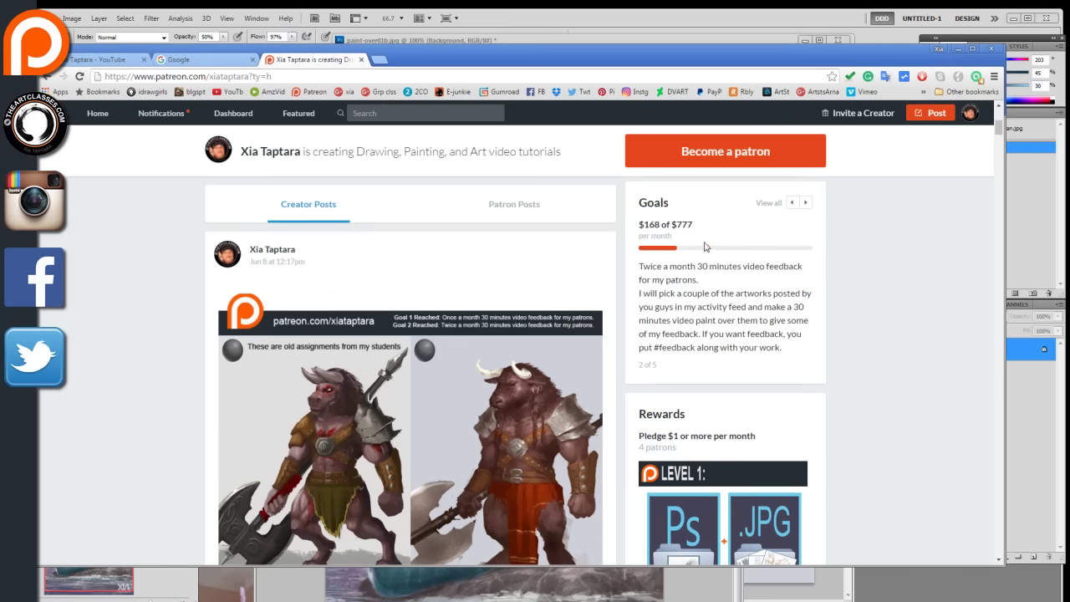
pyautogui.click(793, 204)
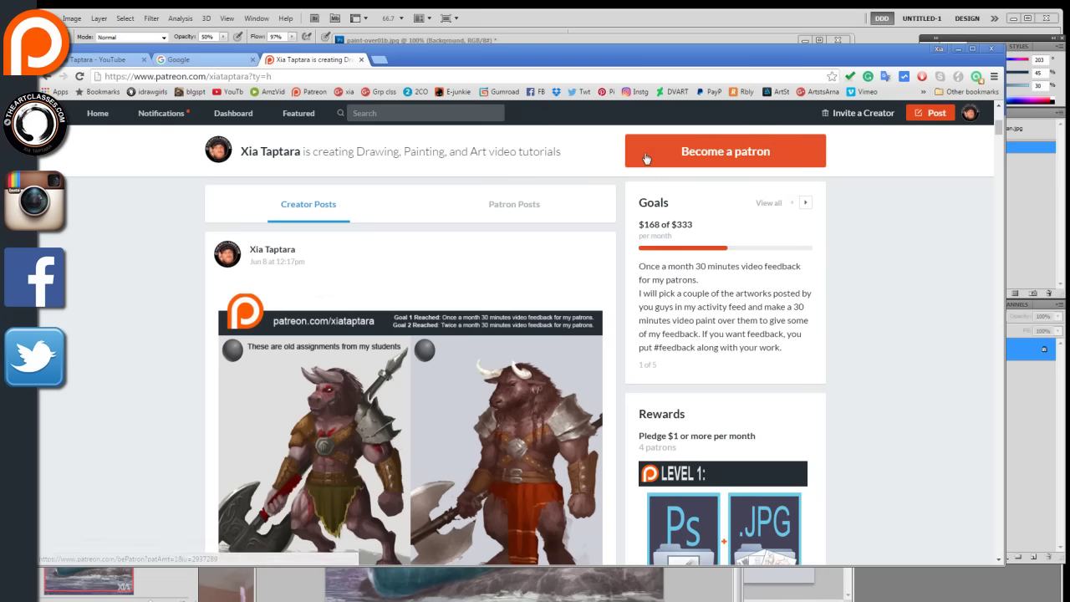
pyautogui.scroll(-1, 639, 156)
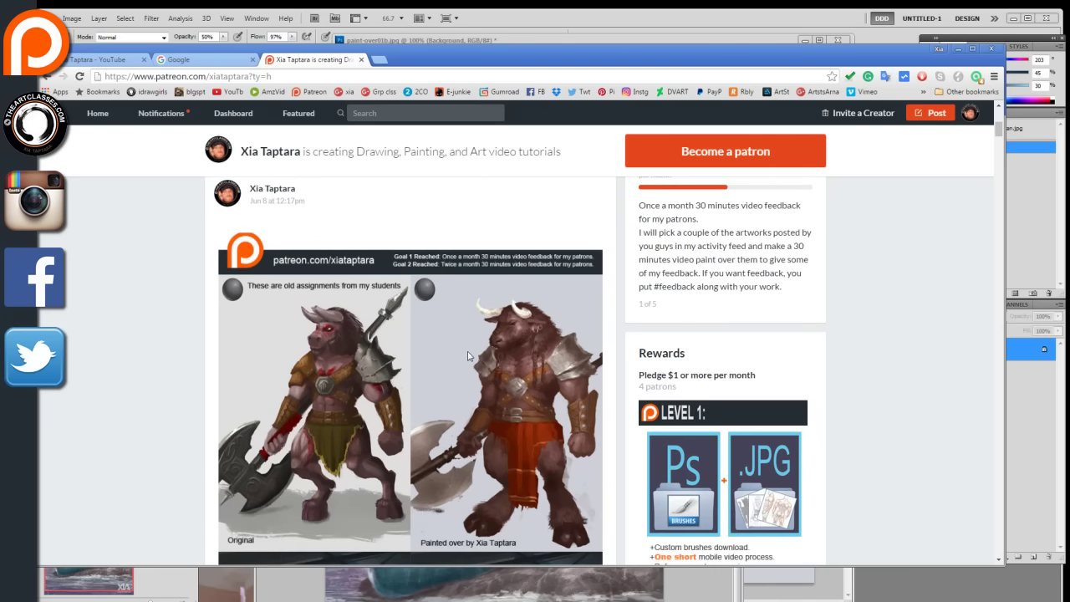
pyautogui.scroll(-5, 468, 357)
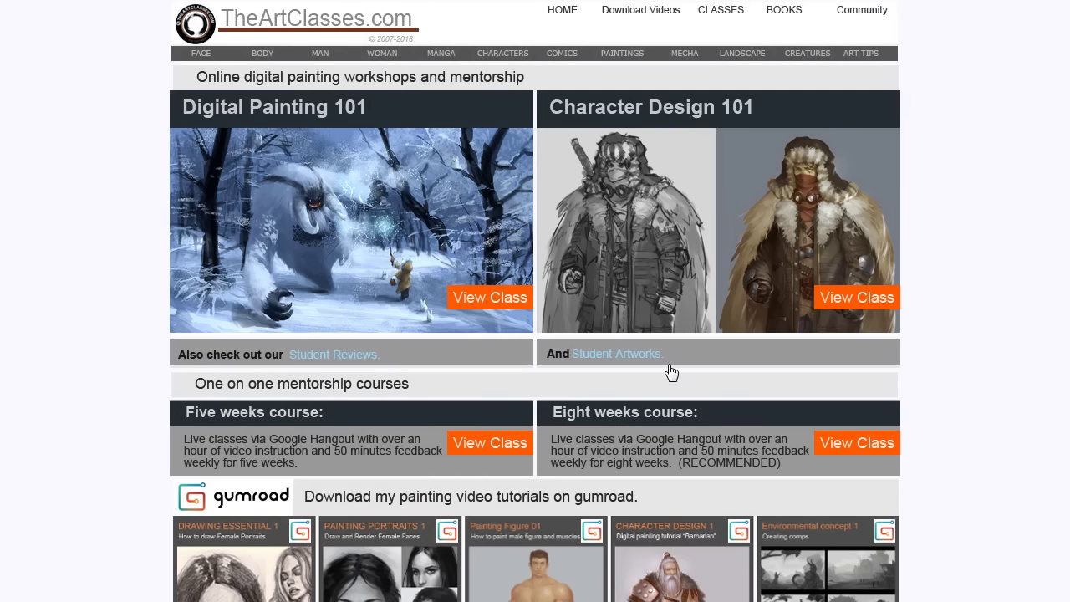
# - Open the Student Artworks page on TheArtClasses.com and browse down through the gallery of student paintings
pyautogui.click(652, 356)
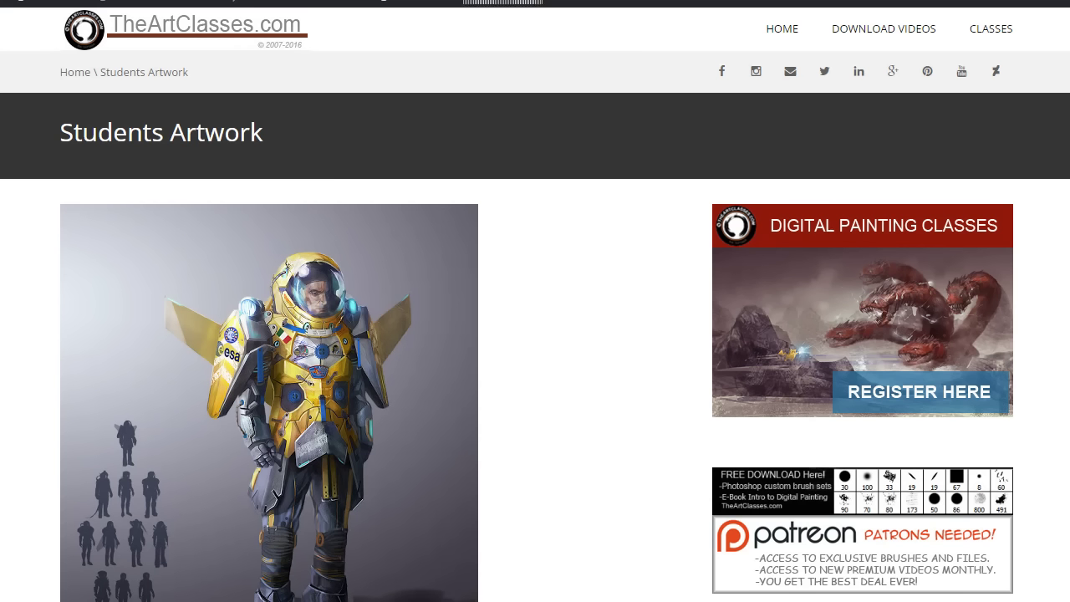
pyautogui.scroll(-2, 535, 306)
pyautogui.scroll(-13, 535, 306)
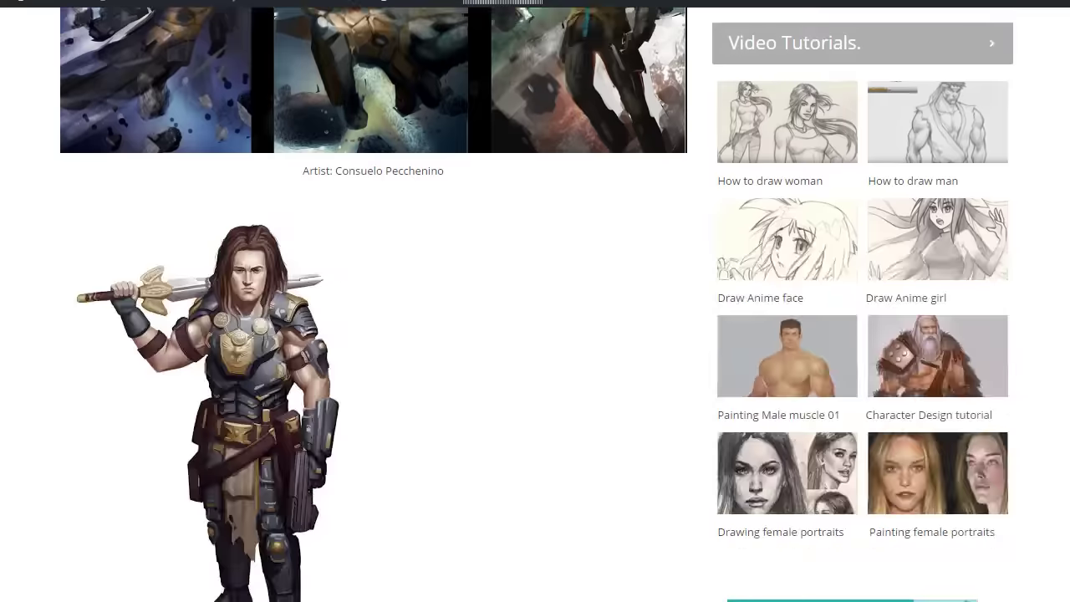
pyautogui.scroll(-18, 535, 306)
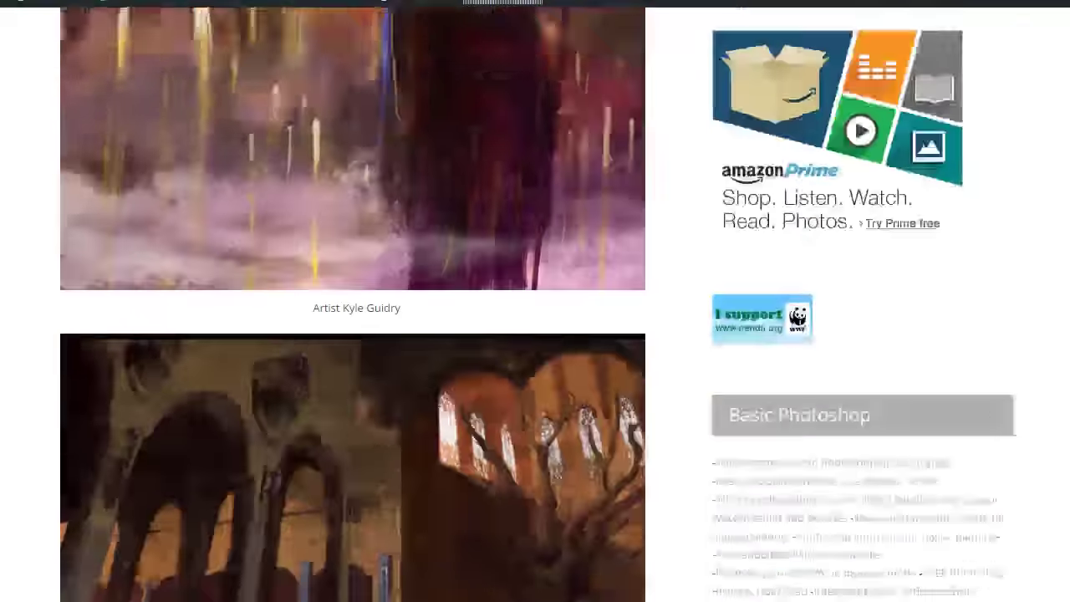
pyautogui.scroll(-17, 535, 306)
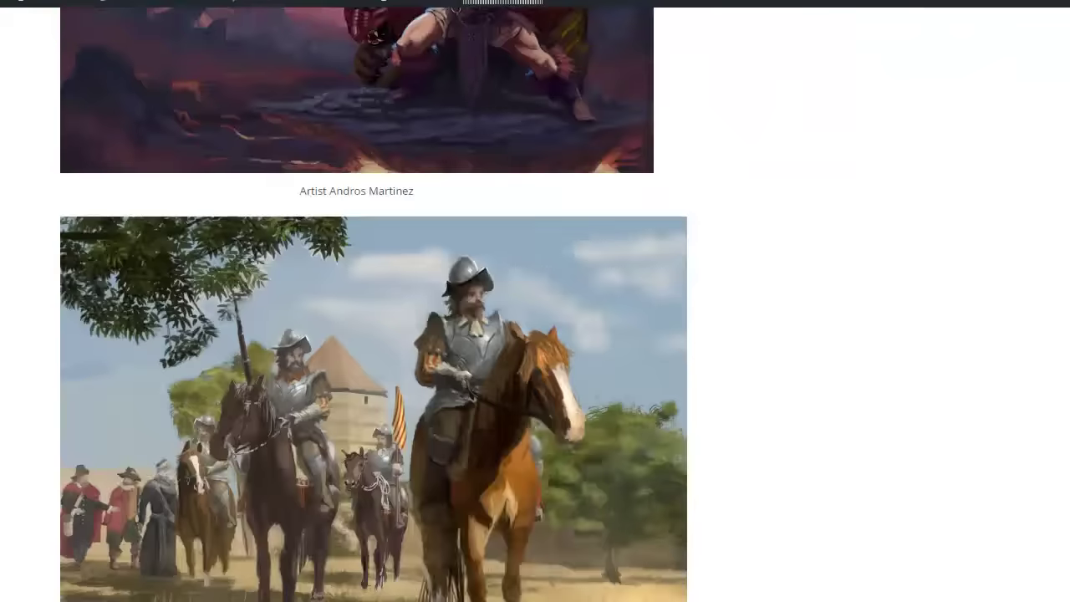
pyautogui.scroll(-18, 534, 306)
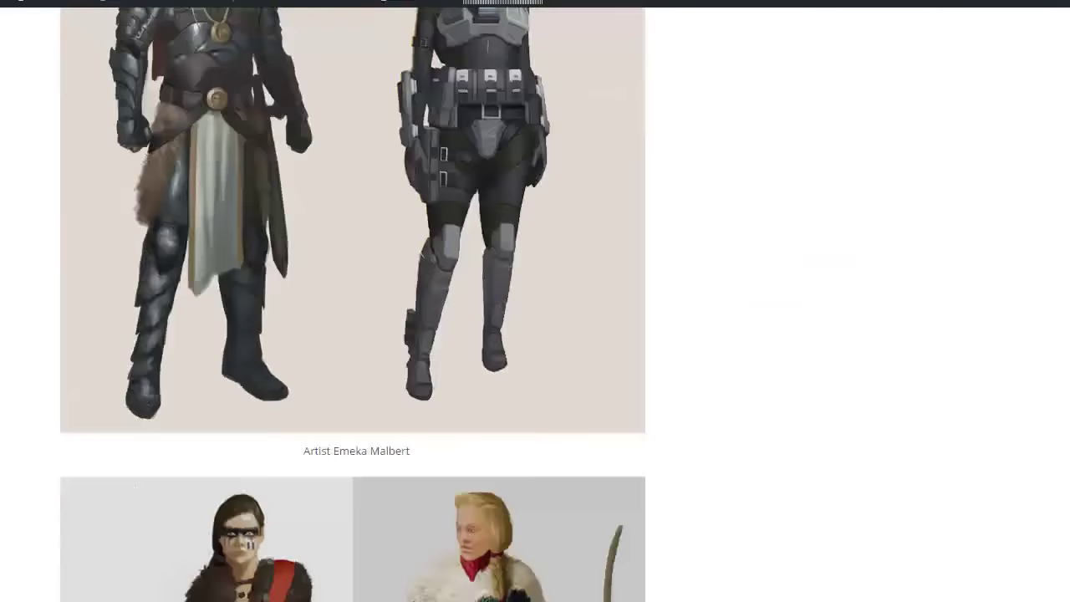
# - Browse the rest of the student gallery down to the end of the page, reviewing the character designs and environment paintings
pyautogui.scroll(-8, 535, 306)
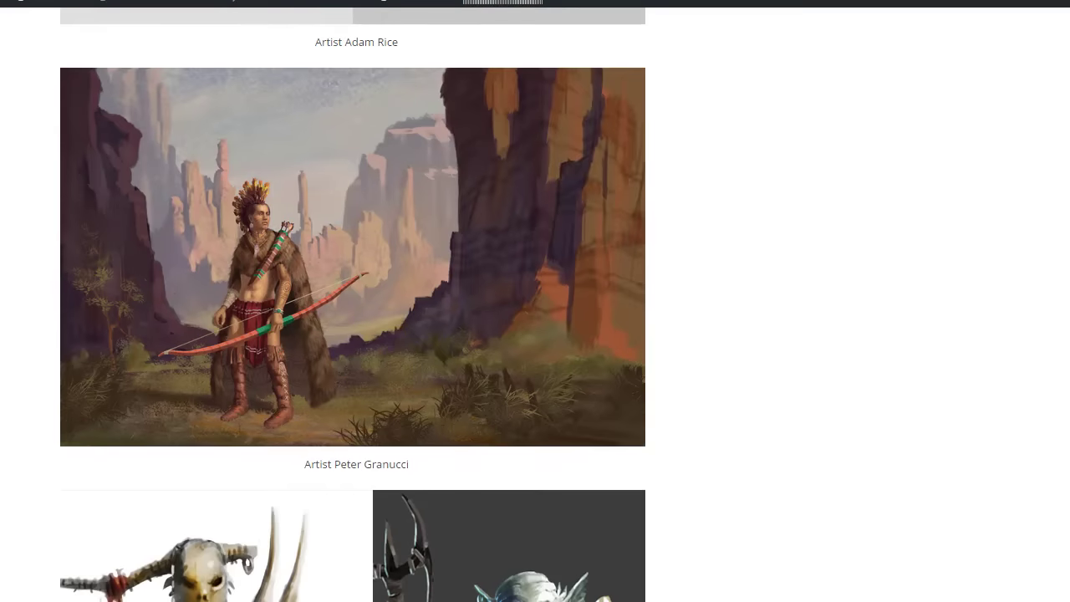
pyautogui.scroll(-3, 534, 306)
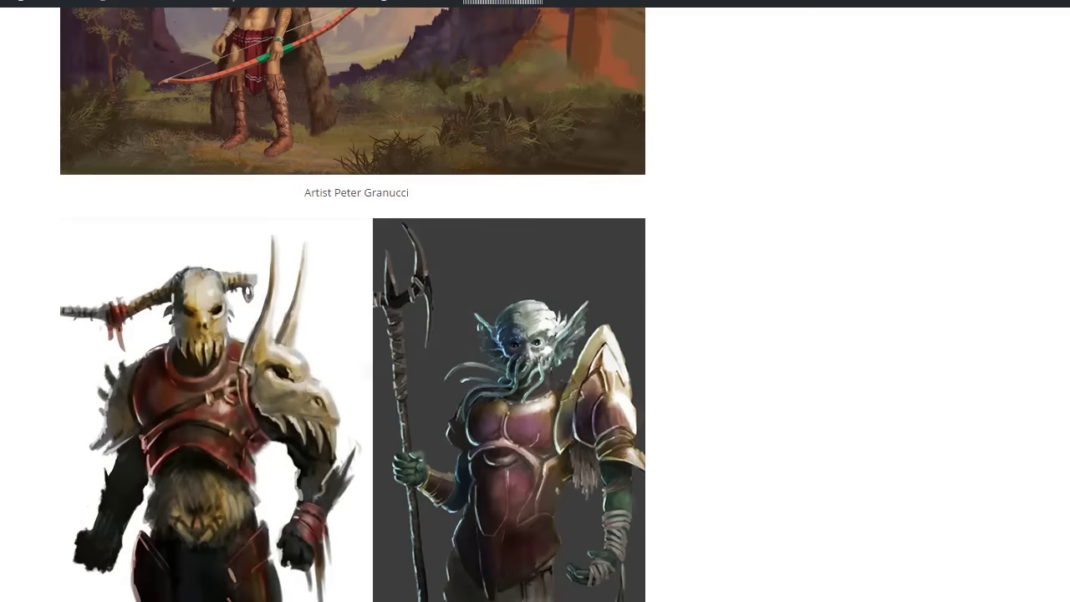
pyautogui.scroll(-18, 534, 306)
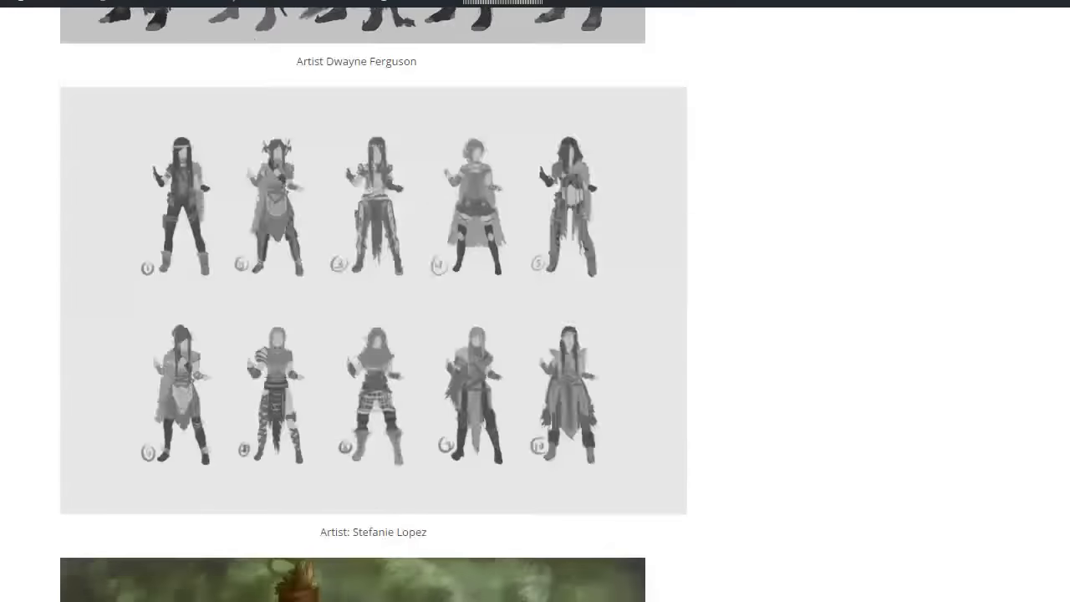
pyautogui.scroll(-2, 535, 306)
pyautogui.scroll(-15, 534, 306)
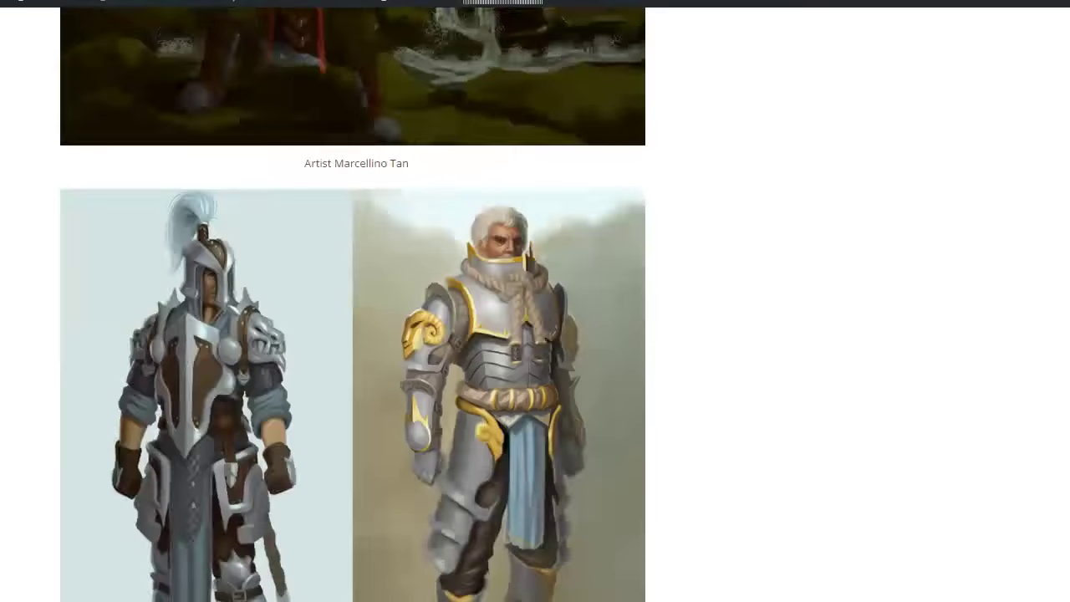
pyautogui.scroll(-10, 535, 306)
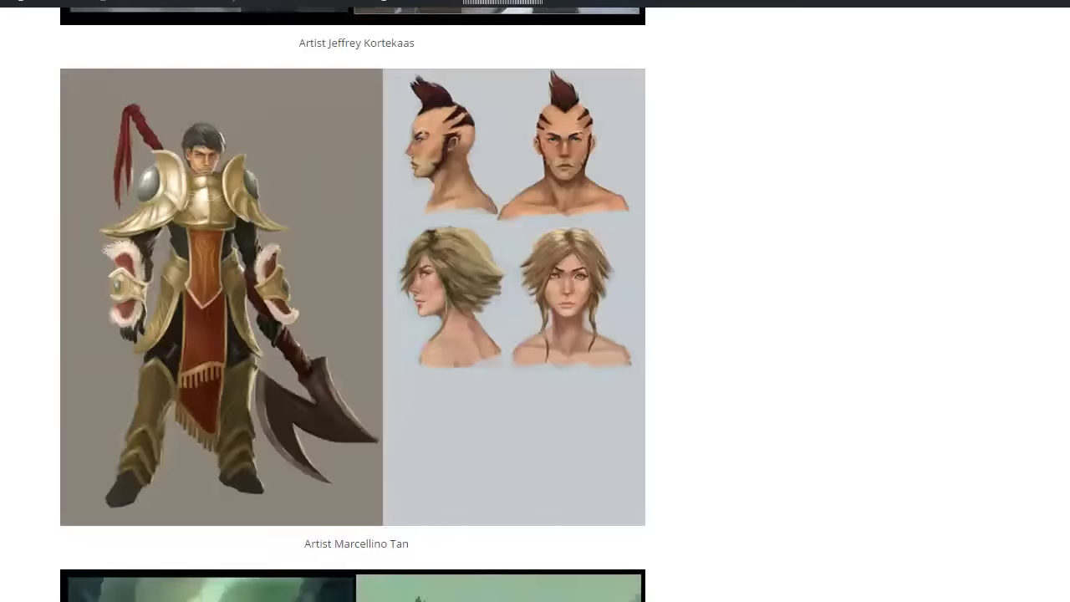
pyautogui.scroll(1, 535, 305)
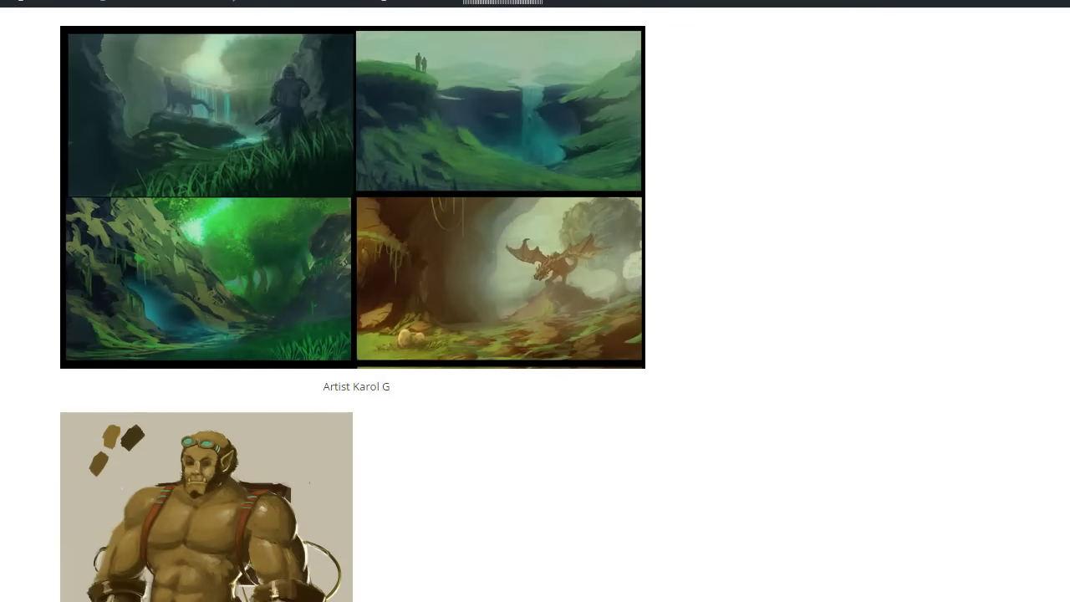
pyautogui.scroll(3, 535, 306)
pyautogui.scroll(-18, 534, 306)
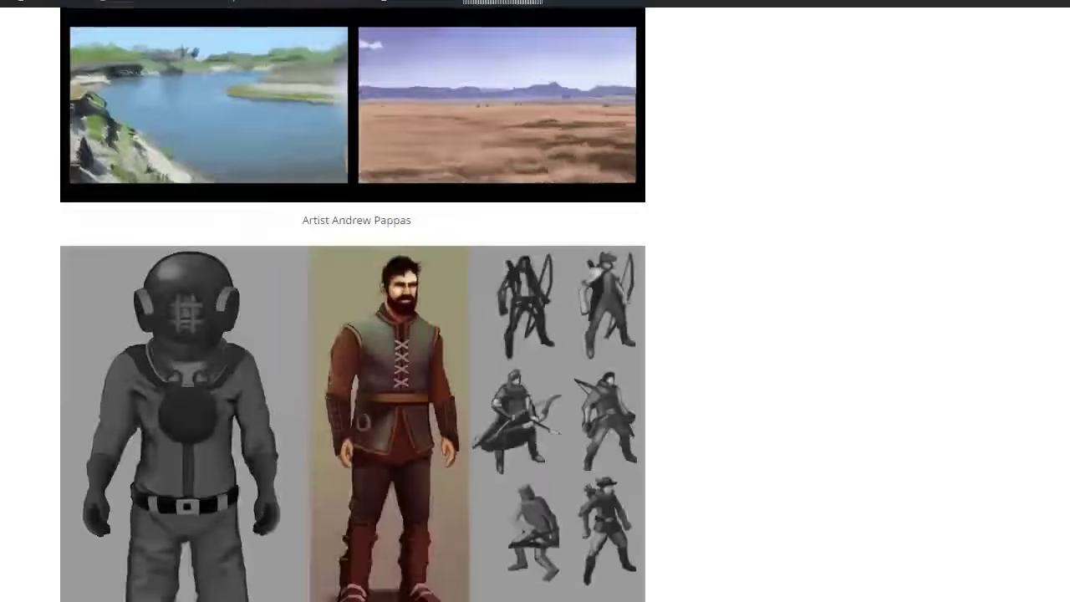
pyautogui.scroll(-10, 535, 306)
pyautogui.scroll(-20, 535, 306)
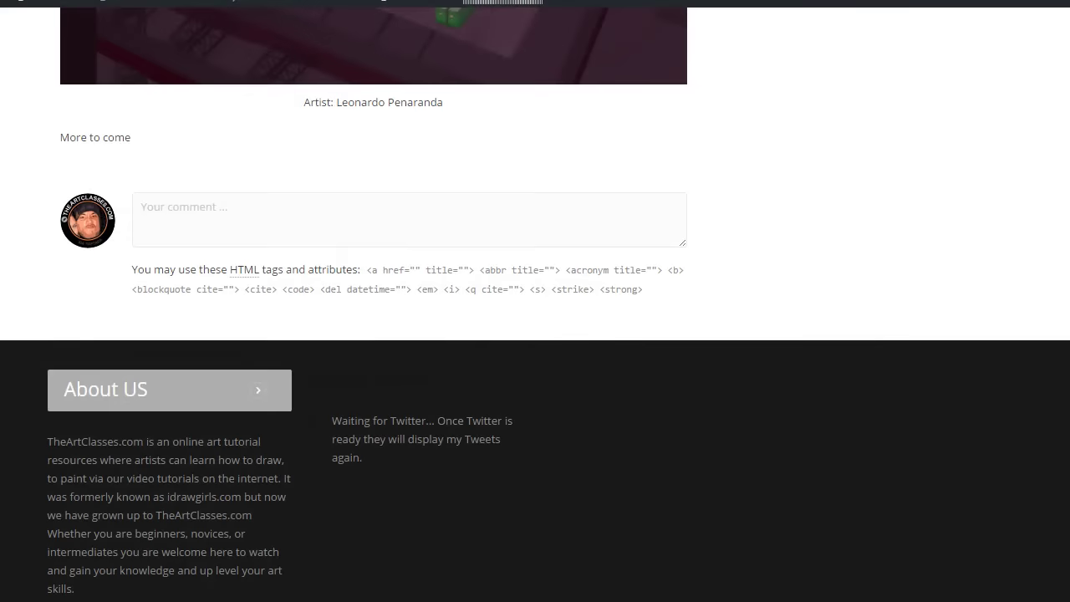
pyautogui.scroll(15, 535, 306)
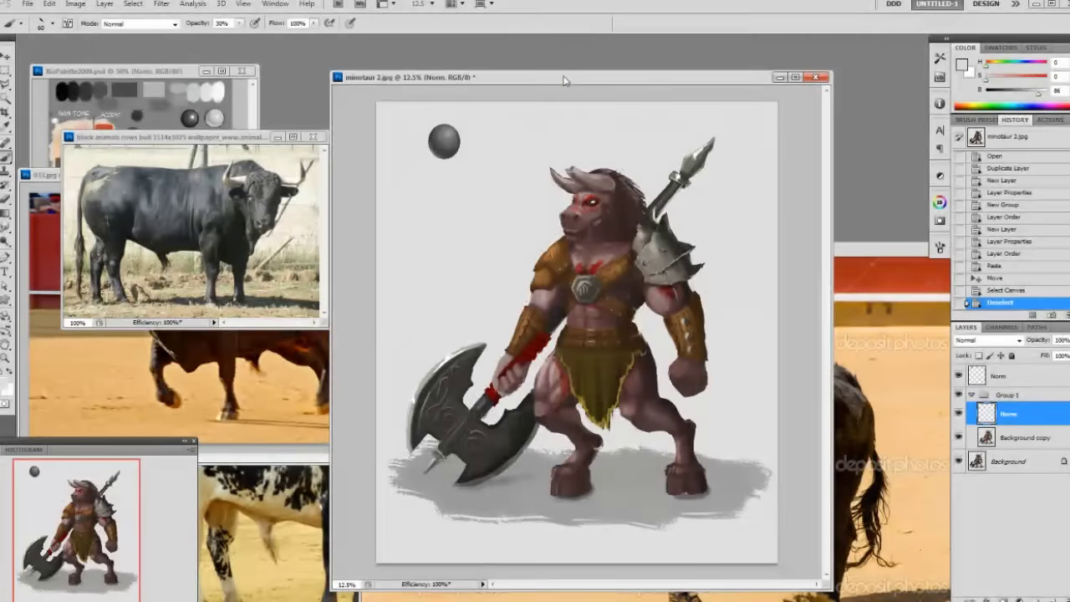
# - Reposition the minotaur 2.jpg window and select the plain backdrop around the figure on the Background copy layer with the Magic Wand
pyautogui.moveTo(564, 82); pyautogui.dragTo(535, 72)
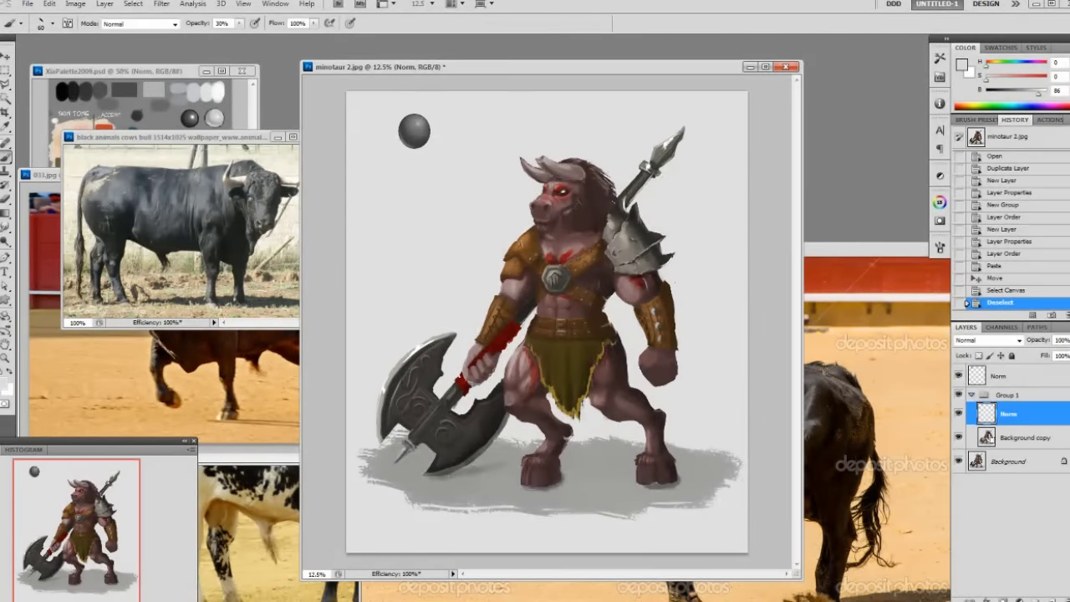
pyautogui.click(987, 434)
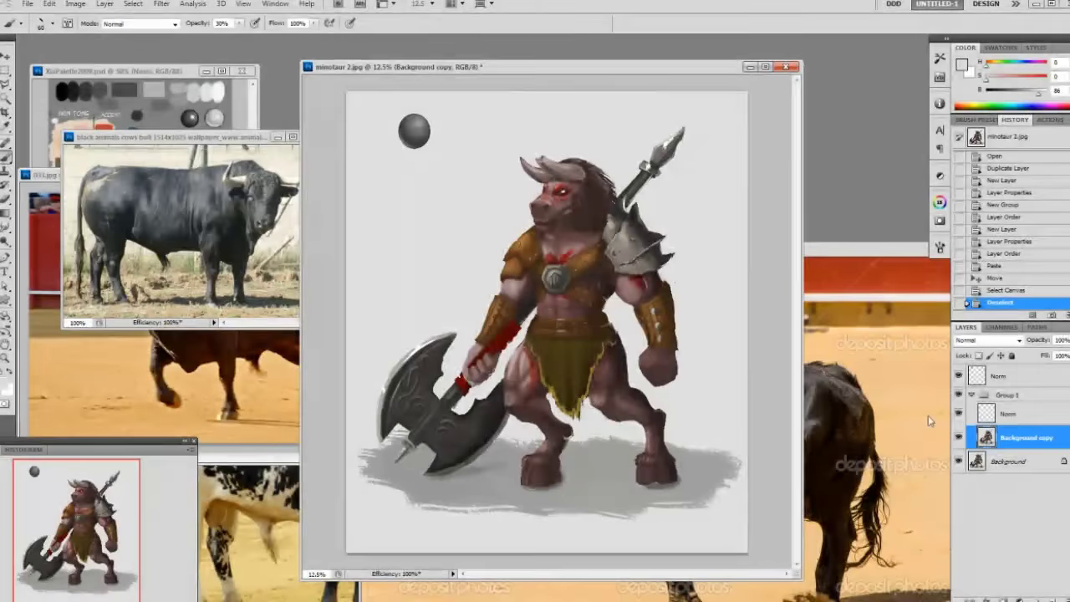
pyautogui.press('w')
pyautogui.click(714, 400)
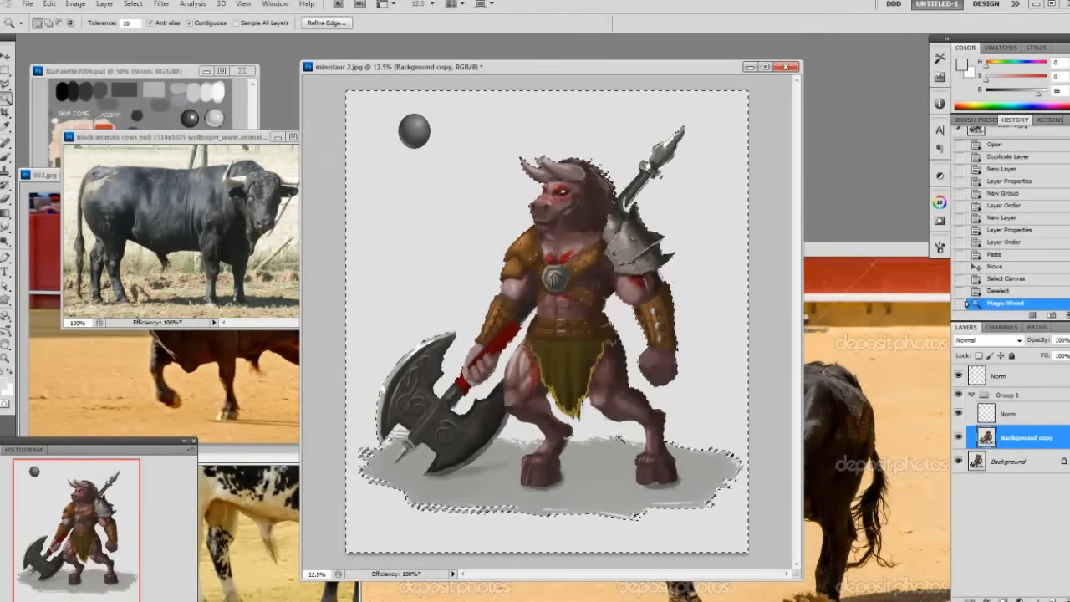
# - Add the grey ground shadow around the minotaur's feet and axe to the Magic Wand selection
pyautogui.keyDown('shift'); pyautogui.click(595, 468); pyautogui.keyUp('shift')
pyautogui.keyDown('shift'); pyautogui.click(498, 493); pyautogui.keyUp('shift')
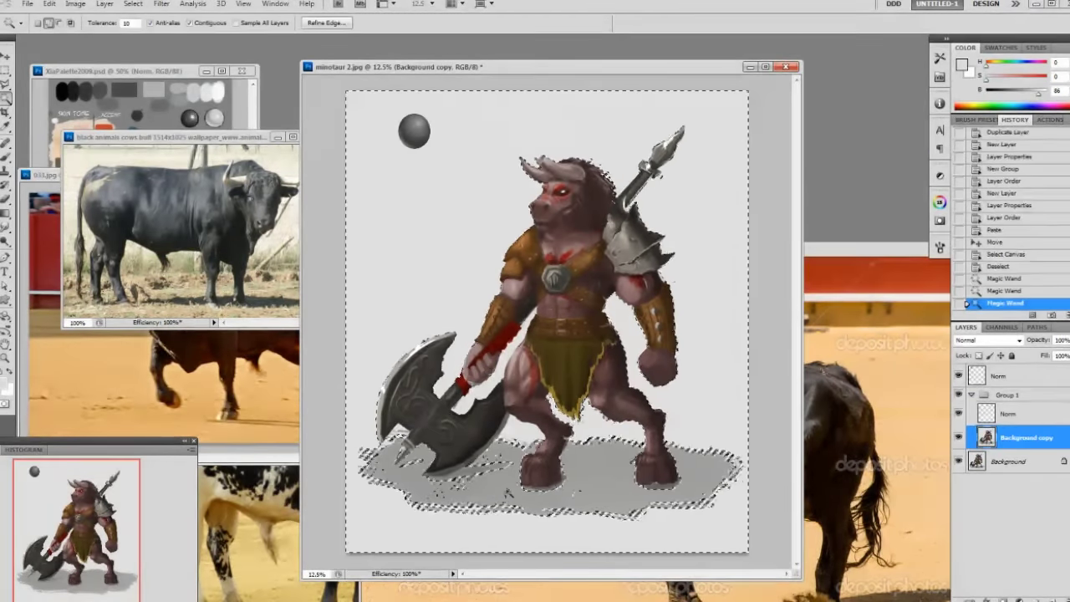
pyautogui.hotkey('ctrl', 'z')
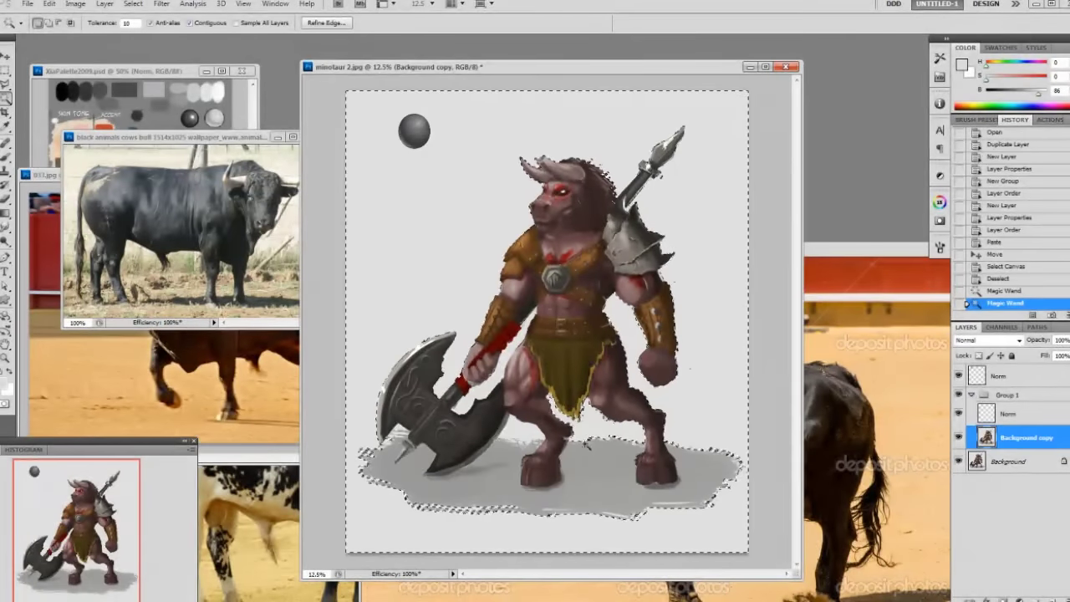
pyautogui.keyDown('shift'); pyautogui.click(515, 432); pyautogui.keyUp('shift')
pyautogui.keyDown('shift'); pyautogui.click(512, 451); pyautogui.keyUp('shift')
pyautogui.keyDown('shift'); pyautogui.click(493, 488); pyautogui.keyUp('shift')
pyautogui.keyDown('shift'); pyautogui.click(488, 482); pyautogui.keyUp('shift')
pyautogui.keyDown('shift'); pyautogui.click(550, 516); pyautogui.keyUp('shift')
pyautogui.keyDown('shift'); pyautogui.click(594, 521); pyautogui.keyUp('shift')
pyautogui.keyDown('shift'); pyautogui.click(727, 499); pyautogui.keyUp('shift')
pyautogui.keyDown('shift'); pyautogui.click(726, 445); pyautogui.keyUp('shift')
# - Add the leftover fragments along the shadow's outer edges to the selection with the Rectangular Marquee
pyautogui.press('m')
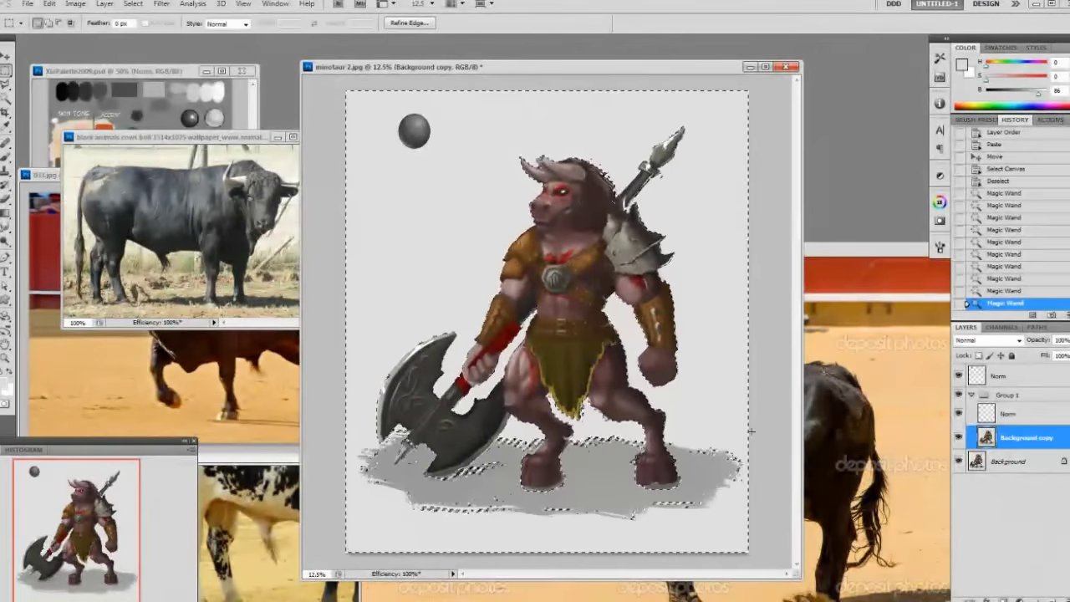
pyautogui.moveTo(757, 422); pyautogui.dragTo(678, 536)
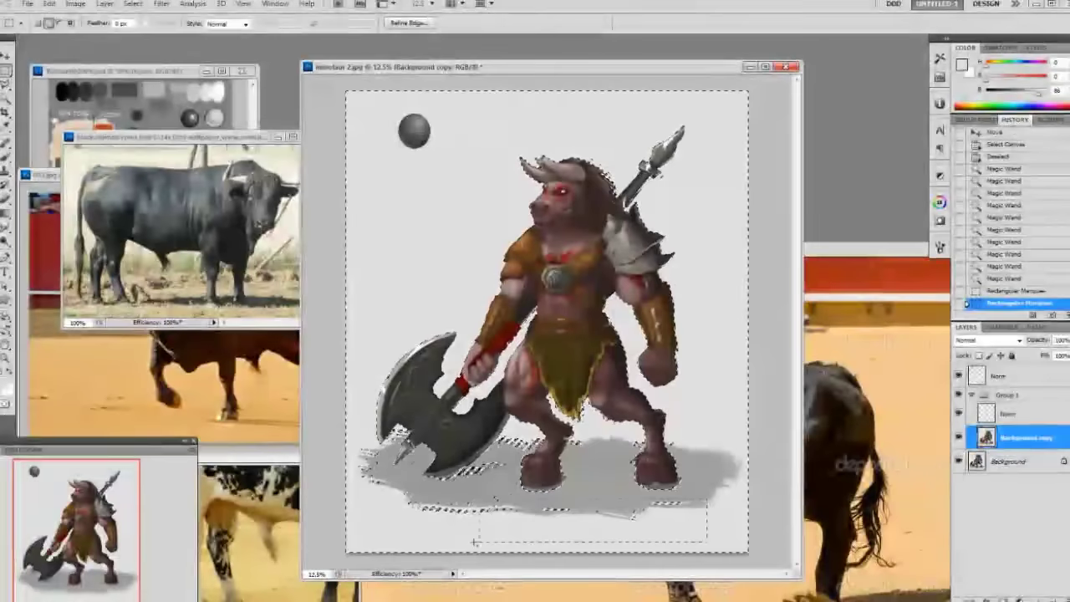
pyautogui.moveTo(398, 500); pyautogui.dragTo(701, 535)
pyautogui.moveTo(353, 446); pyautogui.dragTo(373, 495)
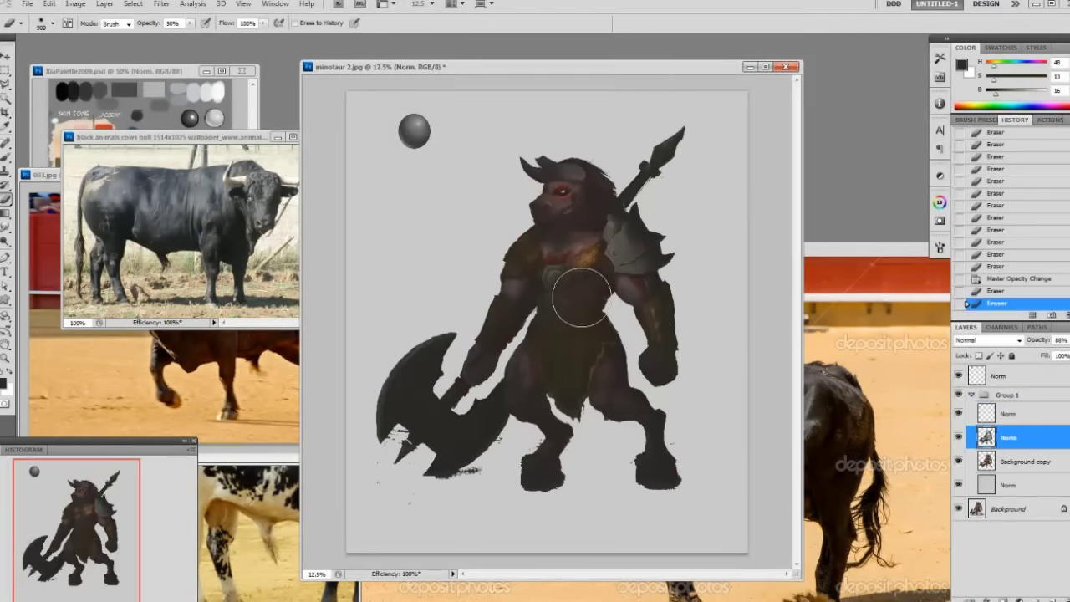
# - Erase the dark overlay on the minotaur's chest at 50% opacity and save the layered artwork as minotaur 2.psd
pyautogui.moveTo(581, 297)
pyautogui.mouseDown()
pyautogui.moveTo(563, 263)
pyautogui.moveTo(563, 279)
pyautogui.moveTo(556, 272)
pyautogui.moveTo(629, 250)
pyautogui.moveTo(618, 280)
pyautogui.mouseUp()
pyautogui.moveTo(573, 318)
pyautogui.mouseDown()
pyautogui.moveTo(611, 266)
pyautogui.moveTo(575, 299)
pyautogui.mouseUp()
pyautogui.hotkey('ctrl', 's')
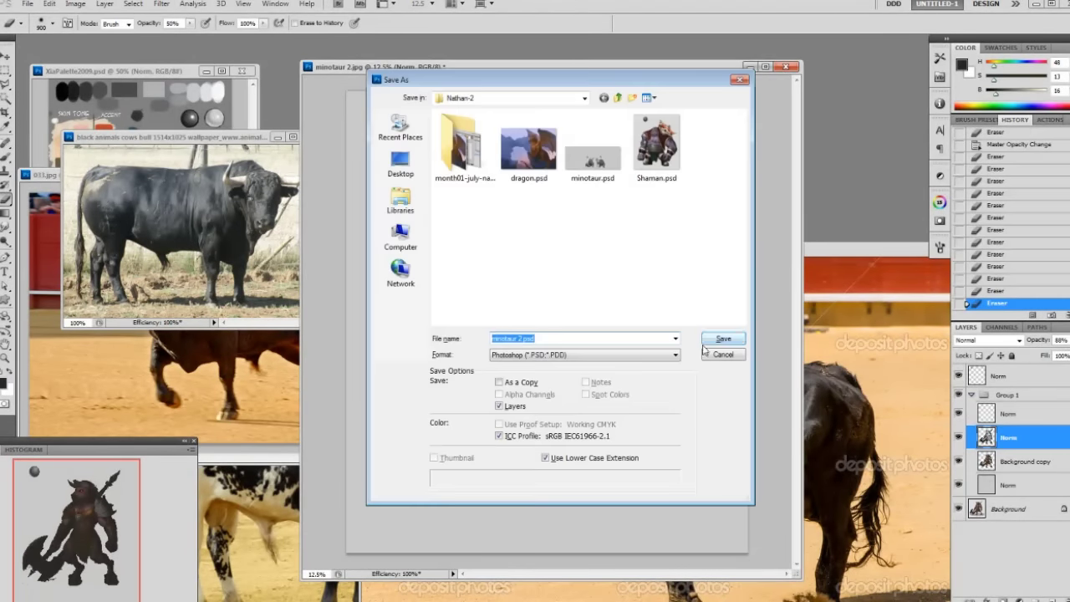
pyautogui.click(710, 338)
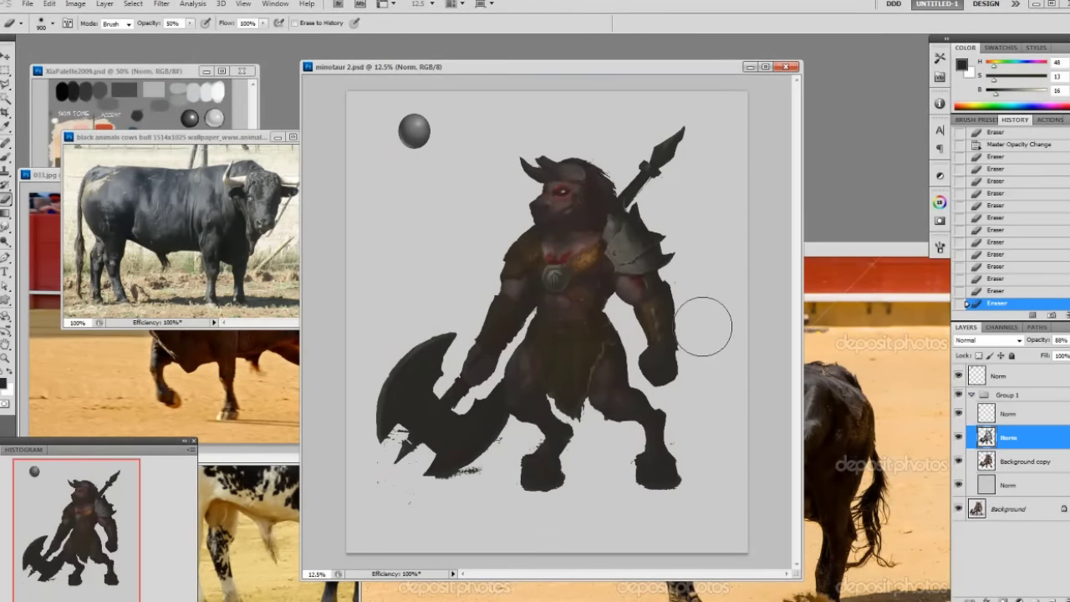
# - Duplicate the Norm overlay and Background copy layers and merge the duplicates into a single layer
pyautogui.keyDown('shift'); pyautogui.click(1013, 463); pyautogui.keyUp('shift')
pyautogui.hotkey('ctrl', 'j')
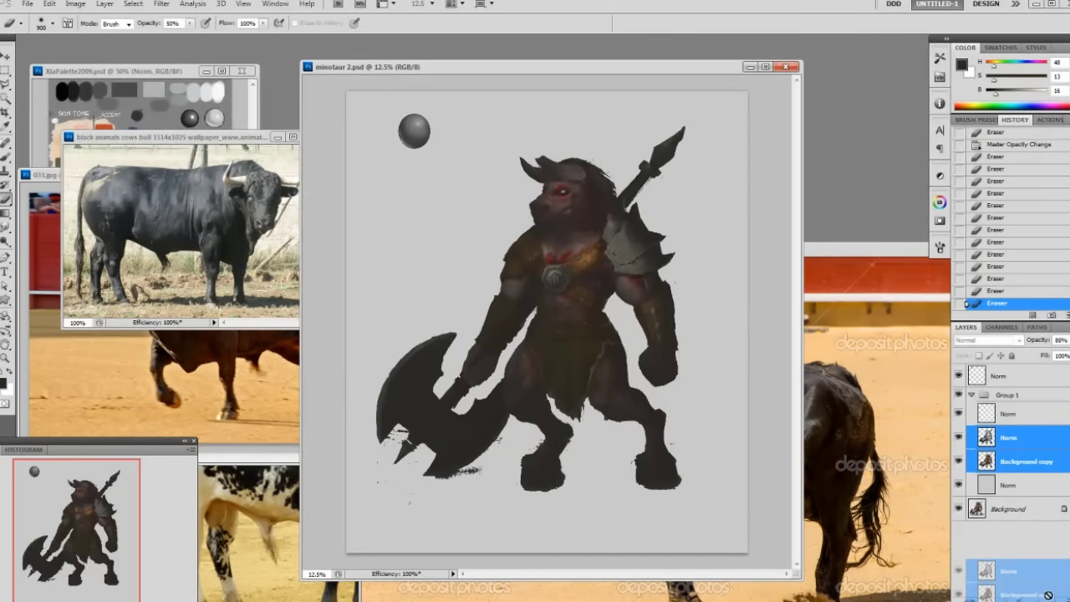
pyautogui.click(1011, 468)
pyautogui.hotkey('ctrl', 'e')
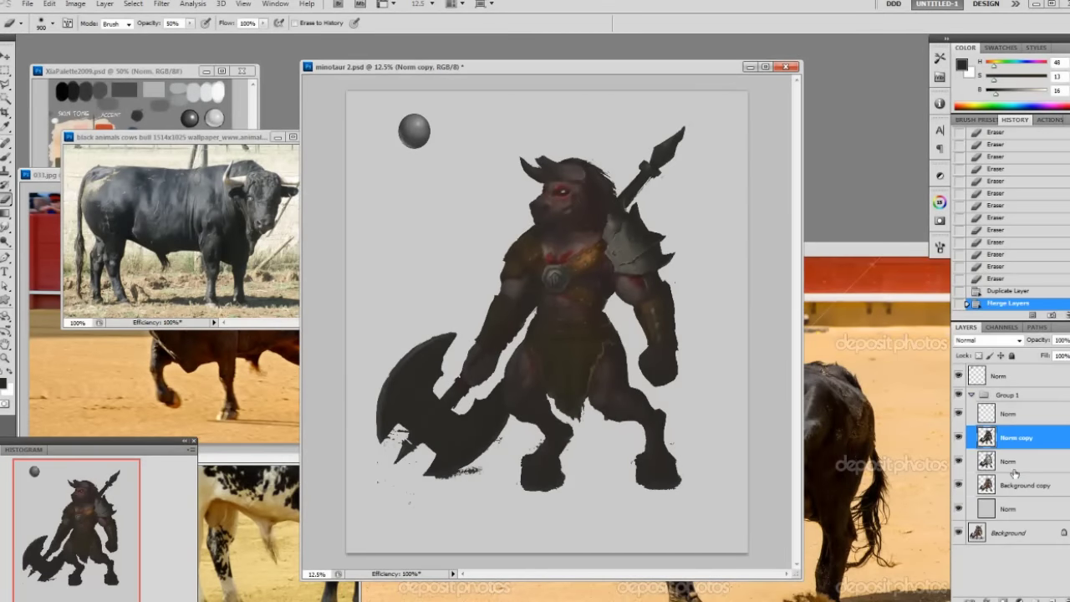
# - Put the original Norm overlay and Background copy layers in a new collapsed group, and make the merged Norm copy layer active
pyautogui.click(1035, 598)
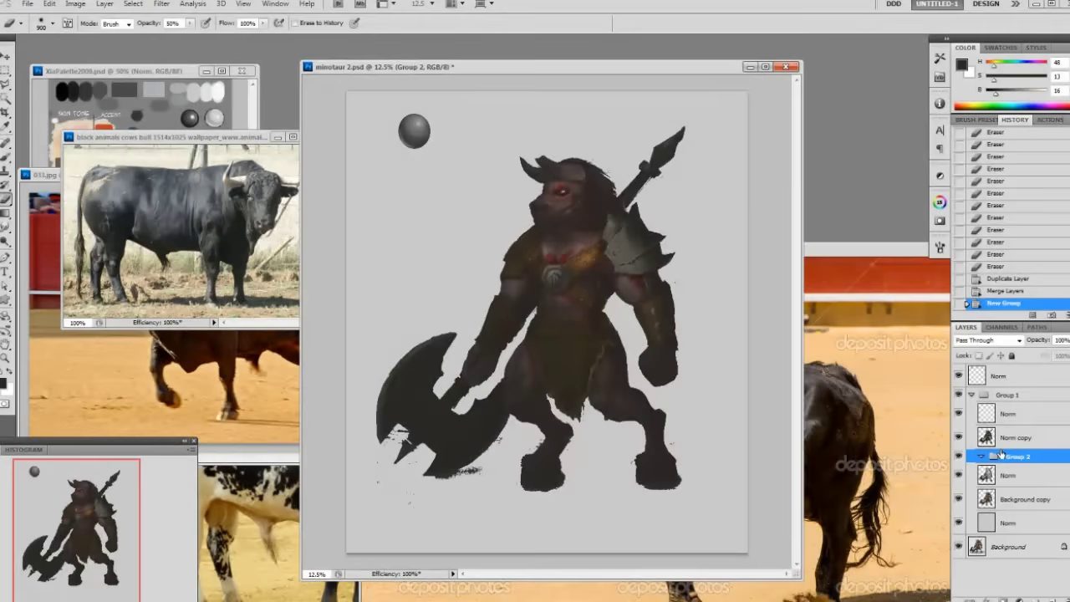
pyautogui.keyDown('shift'); pyautogui.click(1010, 501); pyautogui.keyUp('shift')
pyautogui.moveTo(1010, 501); pyautogui.dragTo(983, 460)
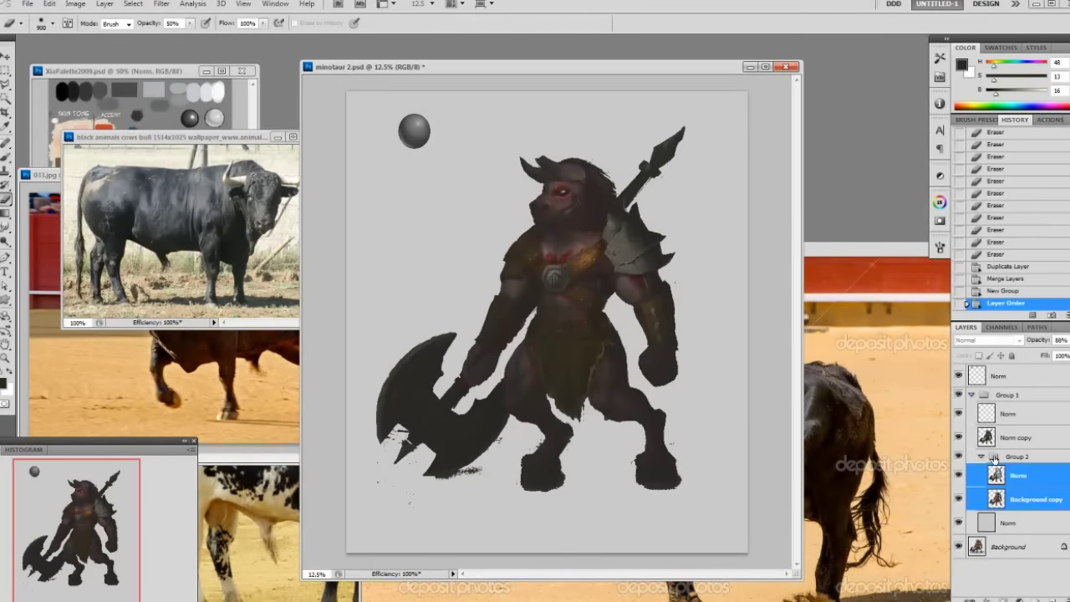
pyautogui.click(982, 457)
pyautogui.click(1015, 437)
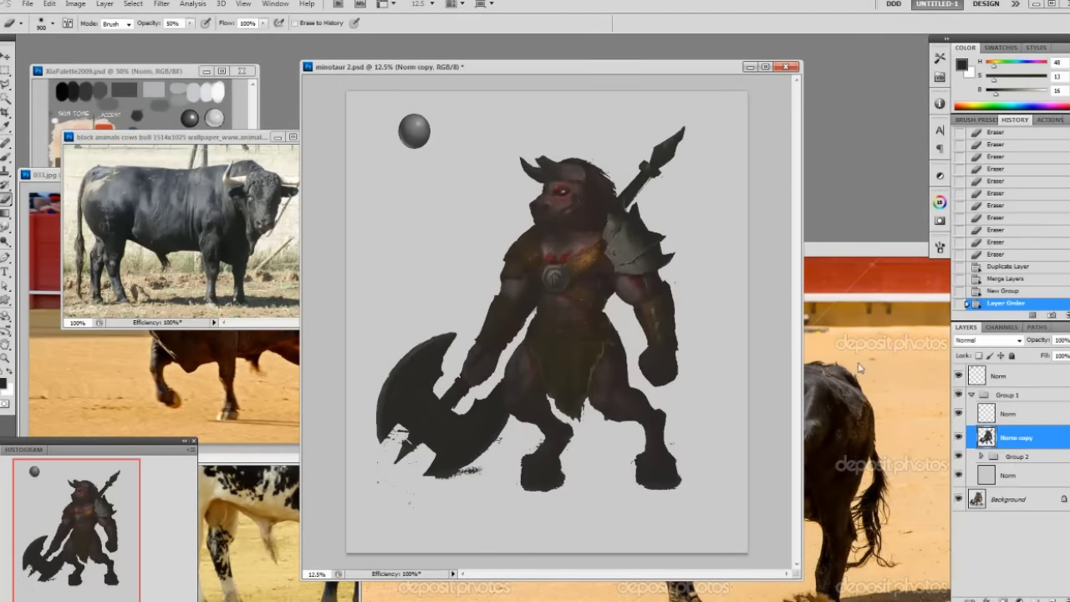
# - Choose a 19-pixel eraser tip and erase a spot on the minotaur's head
pyautogui.press('b')
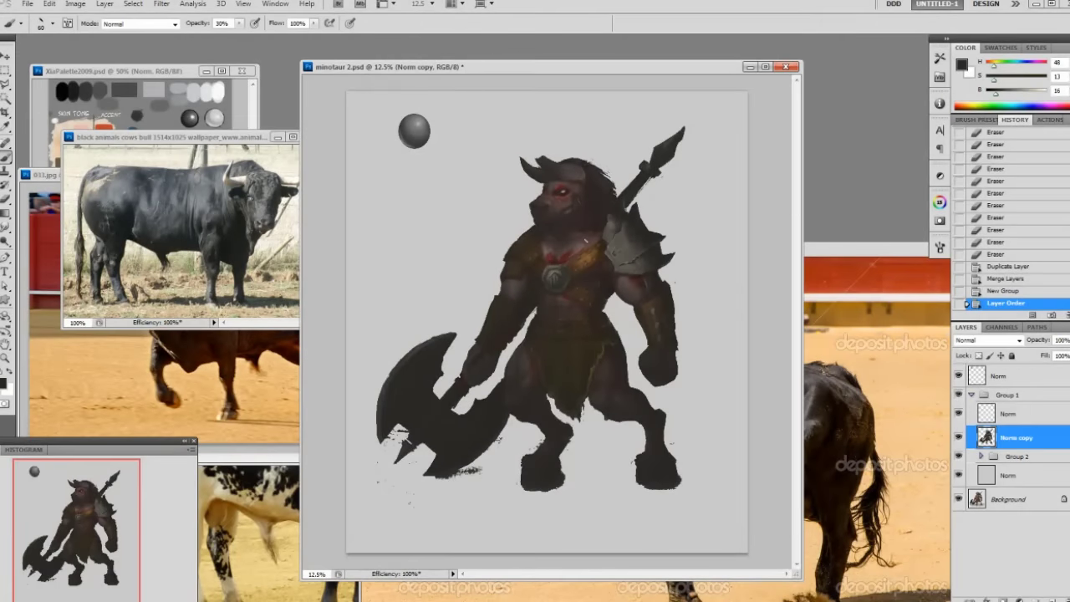
pyautogui.press('e')
pyautogui.rightClick(550, 201)
pyautogui.click(641, 270)
pyautogui.click(564, 170)
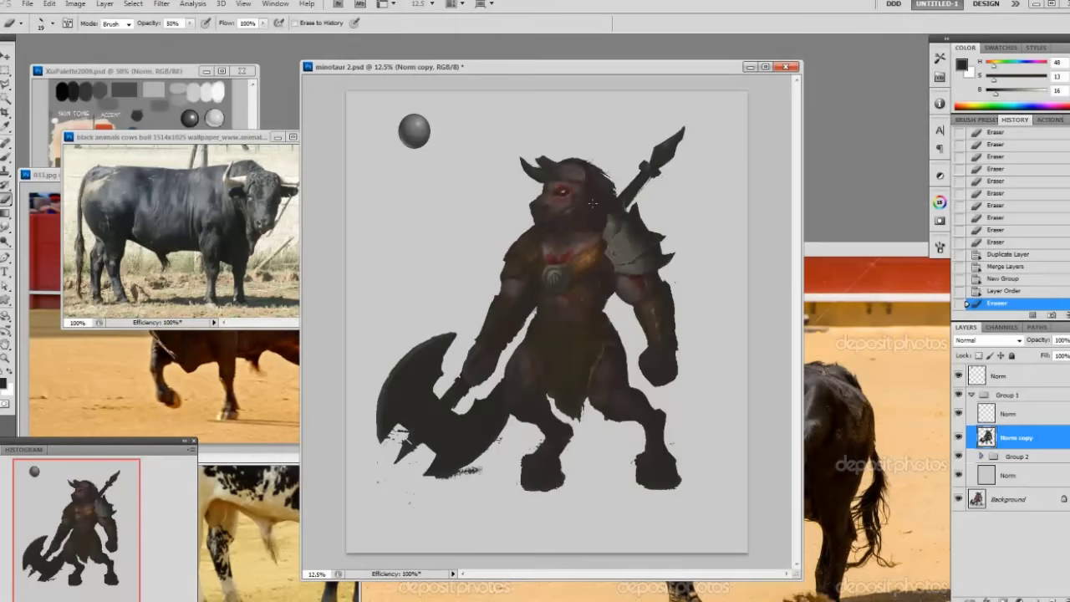
# - Bring 033.jpg and the spotted bull photo forward, reposition the spotted bull photo, and return to minotaur 2.psd
pyautogui.click(226, 454)
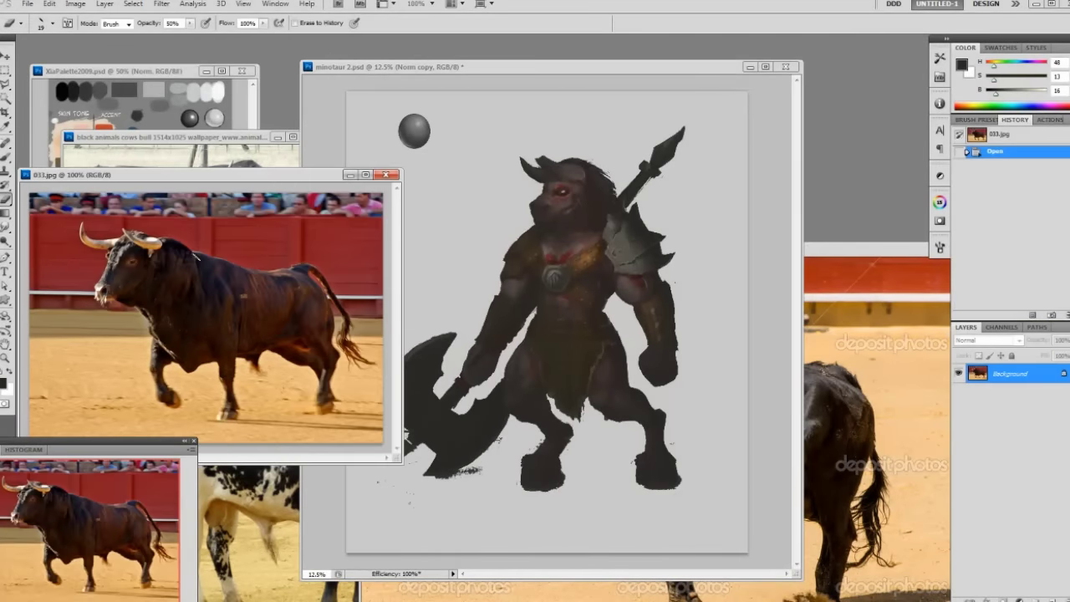
pyautogui.click(233, 494)
pyautogui.moveTo(369, 285); pyautogui.dragTo(320, 257)
pyautogui.click(750, 385)
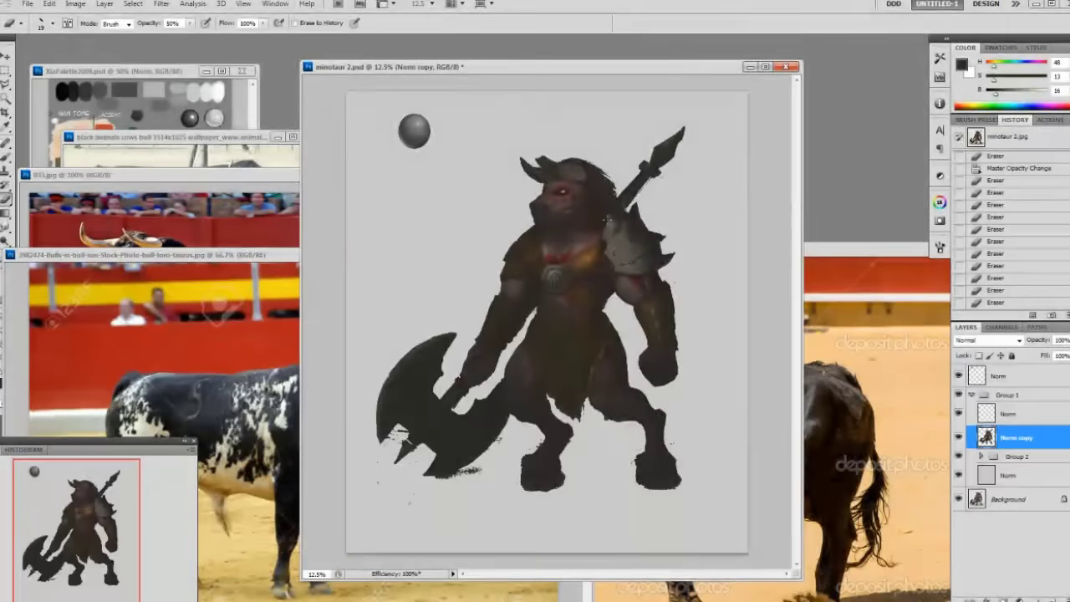
# - Paint over the minotaur's lower jaw on the Norm copy layer with sampled dark browns, using a 200-pixel brush at 30% opacity
pyautogui.press('b')
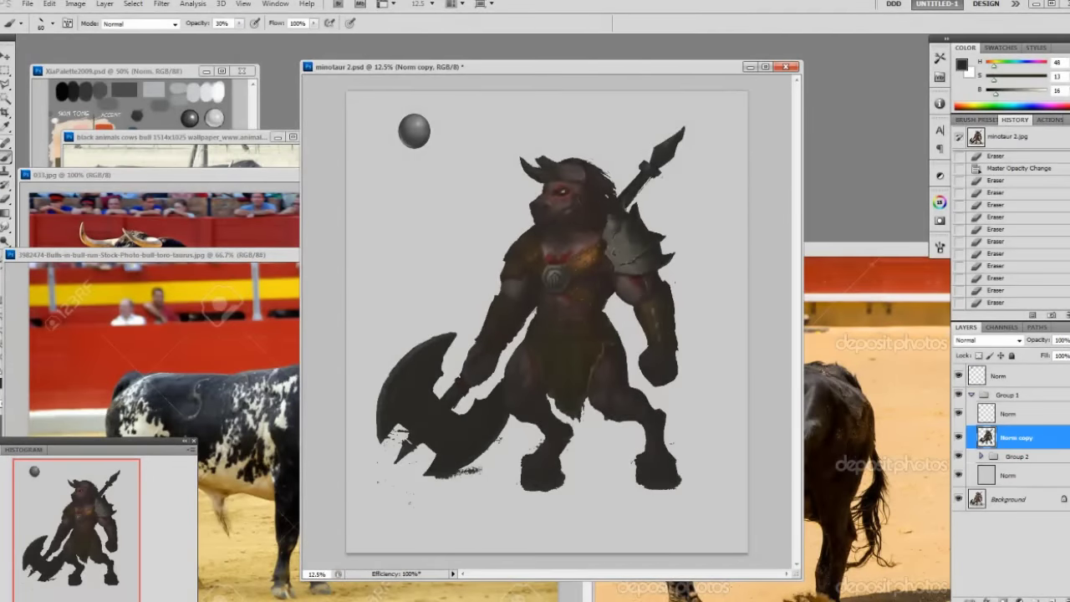
pyautogui.keyDown('alt'); pyautogui.click(595, 237); pyautogui.keyUp('alt')
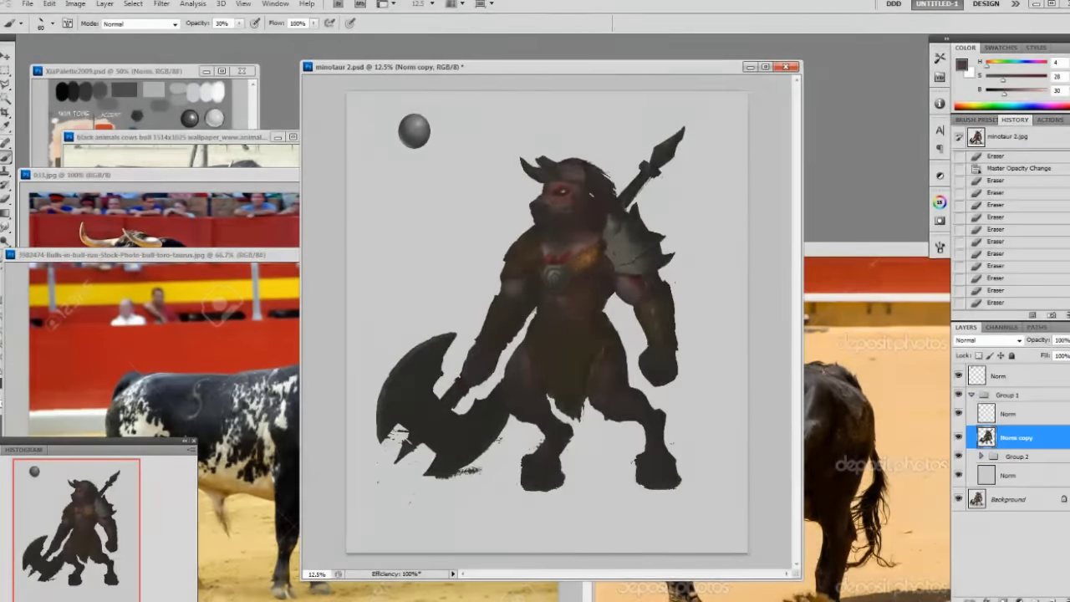
pyautogui.press(']')
pyautogui.press(']')
pyautogui.keyDown('alt'); pyautogui.click(599, 221); pyautogui.keyUp('alt')
pyautogui.click(1013, 414)
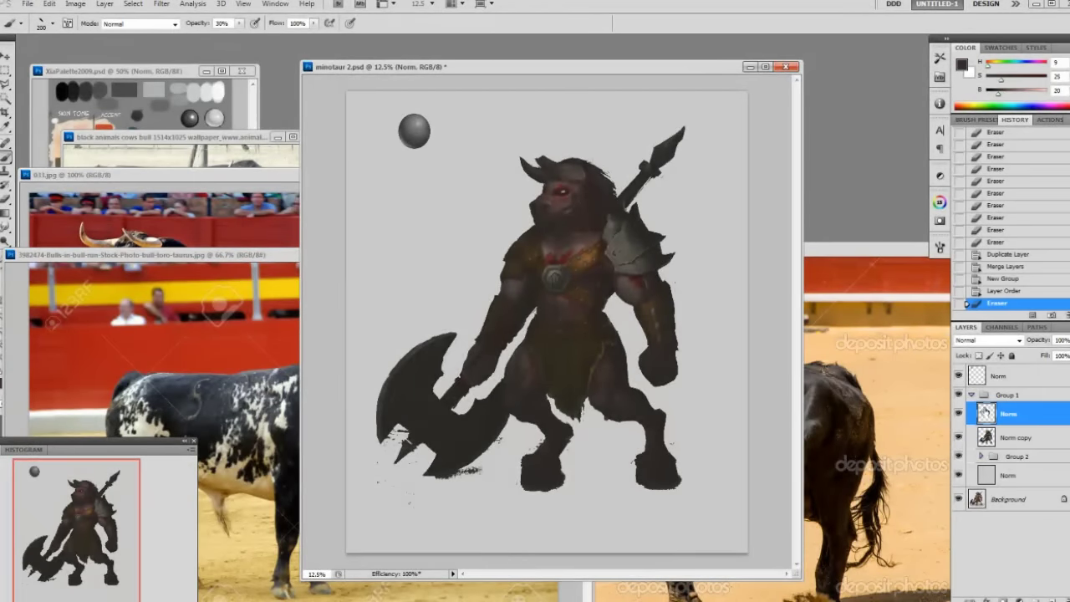
pyautogui.click(1013, 438)
pyautogui.keyDown('alt'); pyautogui.click(562, 227); pyautogui.keyUp('alt')
pyautogui.moveTo(553, 226)
pyautogui.mouseDown()
pyautogui.moveTo(596, 214)
pyautogui.moveTo(568, 205)
pyautogui.moveTo(543, 237)
pyautogui.mouseUp()
# - Set the brush opacity to 100% and cover the minotaur's face and head with a sampled dark brown
pyautogui.press('0')
pyautogui.keyDown('alt'); pyautogui.click(595, 214); pyautogui.keyUp('alt')
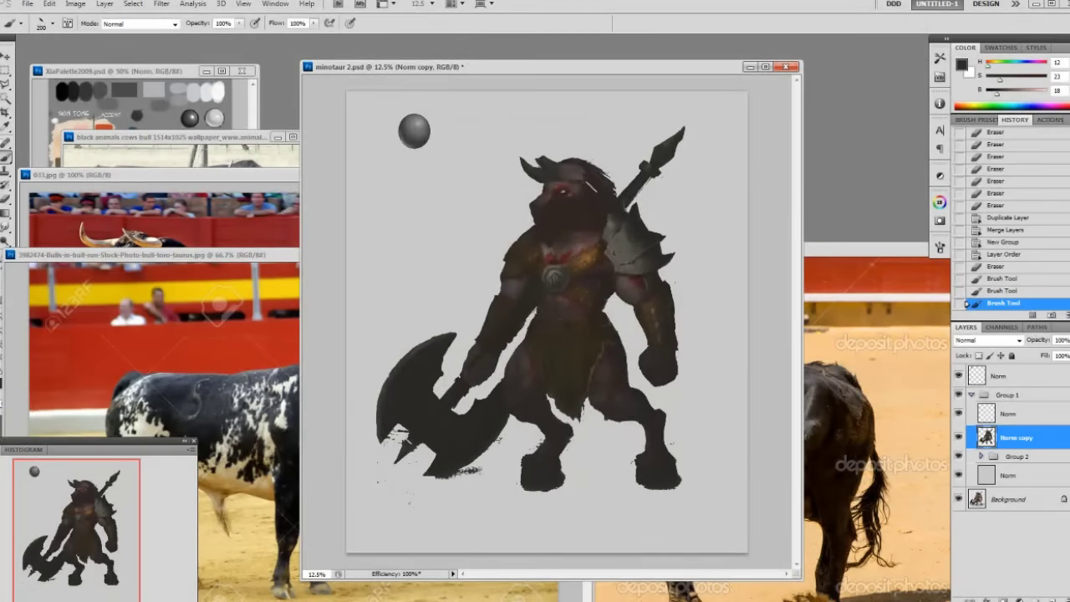
pyautogui.moveTo(574, 191)
pyautogui.mouseDown()
pyautogui.moveTo(566, 182)
pyautogui.moveTo(545, 198)
pyautogui.moveTo(557, 170)
pyautogui.moveTo(602, 191)
pyautogui.mouseUp()
# - Pick a different eraser tip, enlarge it to 125 pixels, and trim the back edge of the minotaur's mane
pyautogui.press('e')
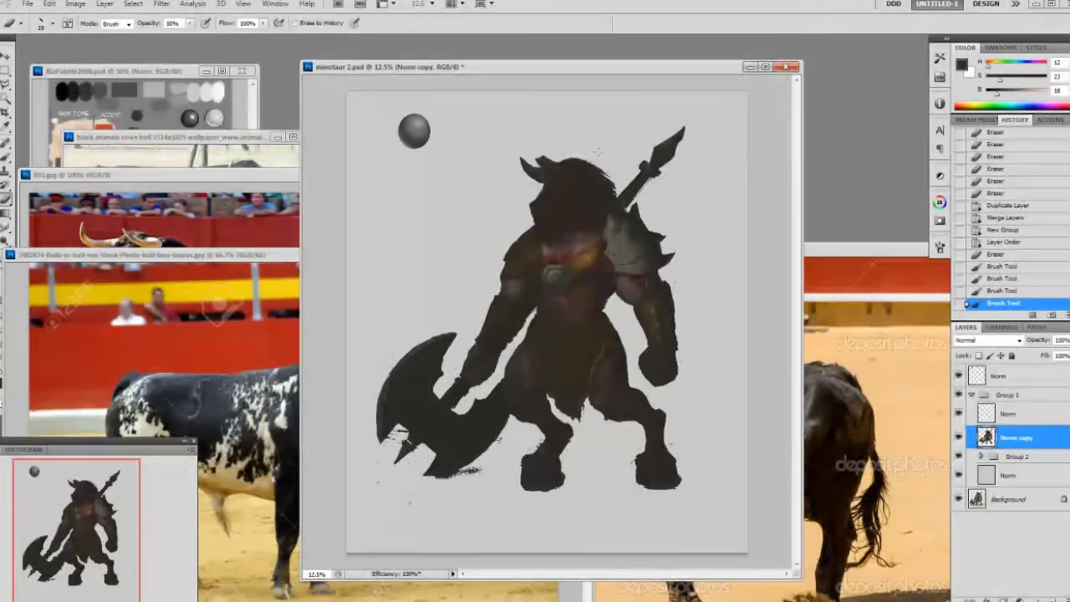
pyautogui.rightClick(593, 156)
pyautogui.click(687, 226)
pyautogui.click(628, 144)
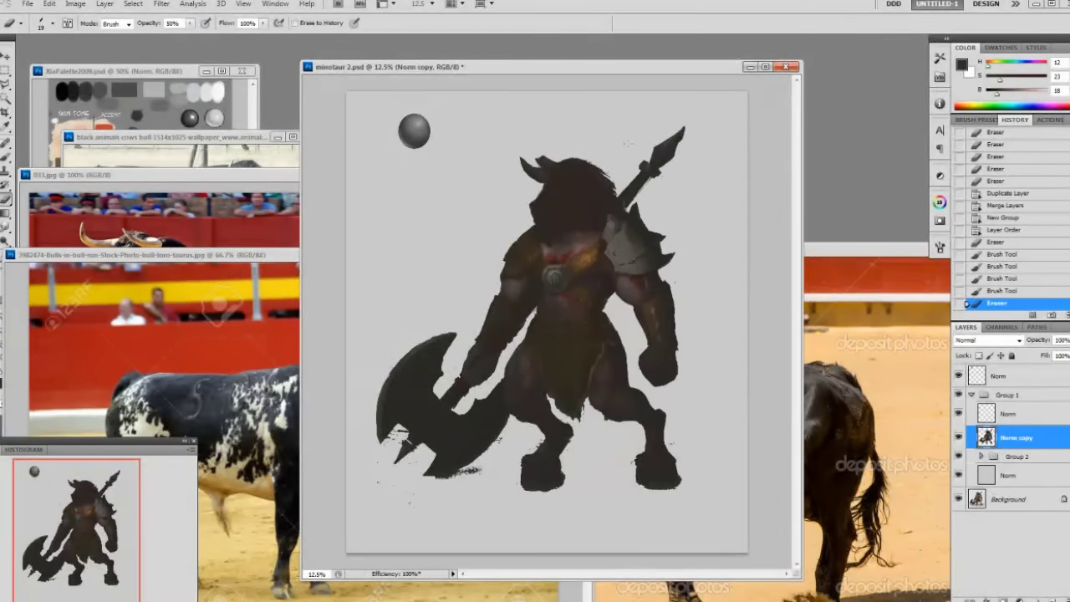
pyautogui.press(']')
pyautogui.press(']')
pyautogui.press(']')
pyautogui.moveTo(587, 155); pyautogui.dragTo(614, 188)
pyautogui.click(589, 160)
# - Trim the top of the head with the eraser at 100% opacity and restore a spot at the throat from history
pyautogui.press('0')
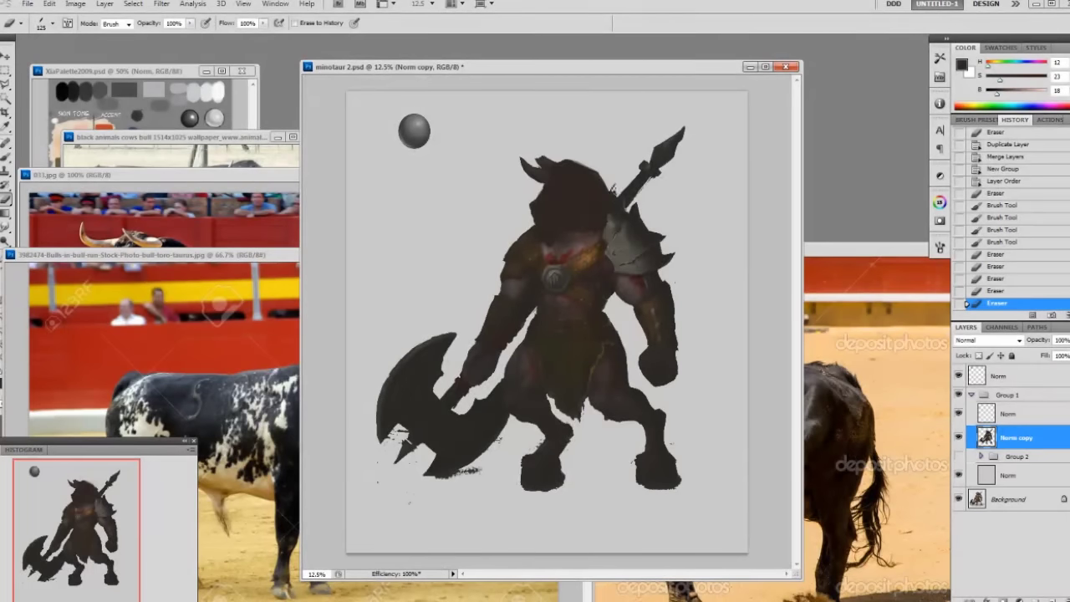
pyautogui.moveTo(580, 153); pyautogui.dragTo(558, 191)
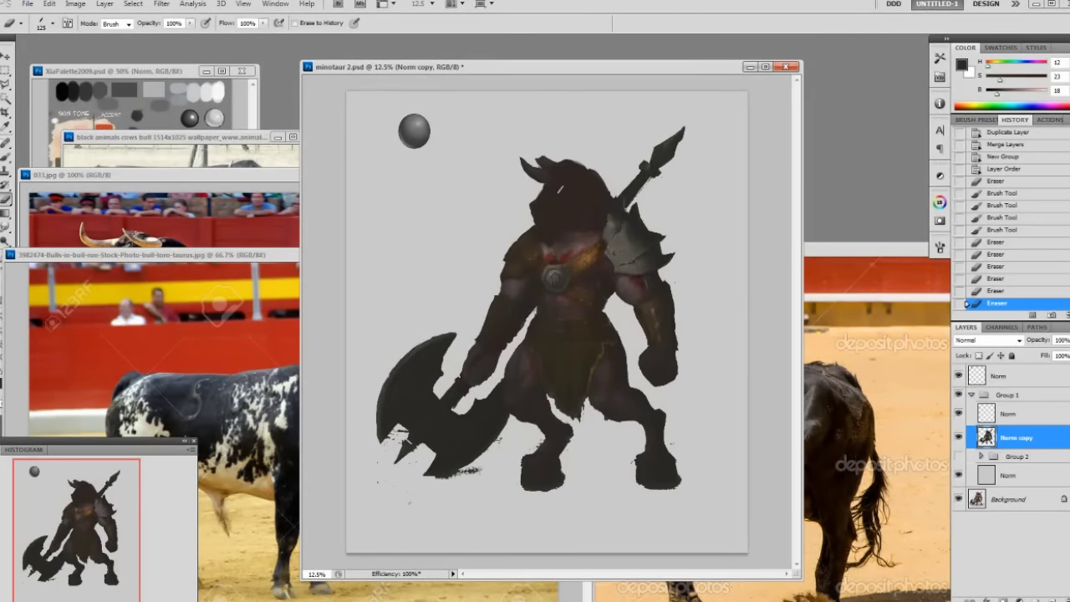
pyautogui.keyDown('alt'); pyautogui.click(560, 228); pyautogui.keyUp('alt')
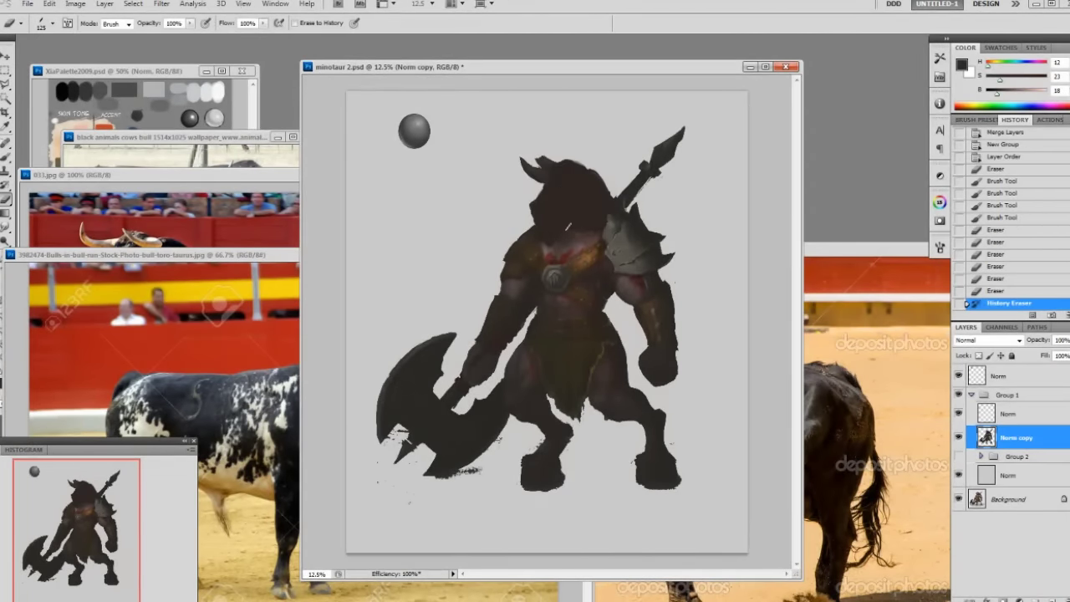
# - Place minotaur 2.psd beside the 033.jpg bull reference and paint a longer snout onto the head in dark brown
pyautogui.press('b')
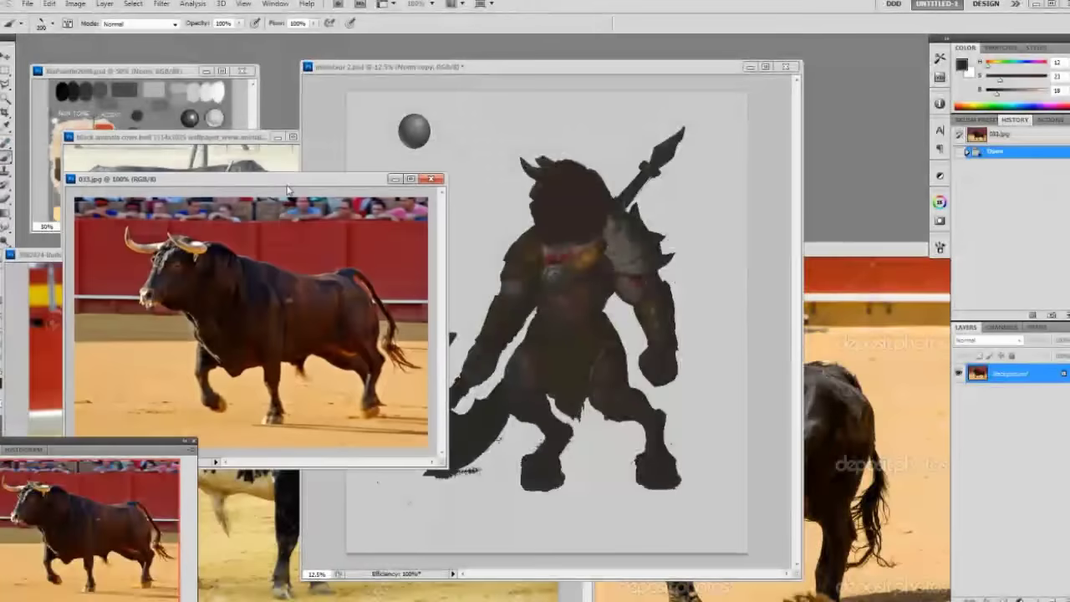
pyautogui.moveTo(544, 72); pyautogui.dragTo(569, 74)
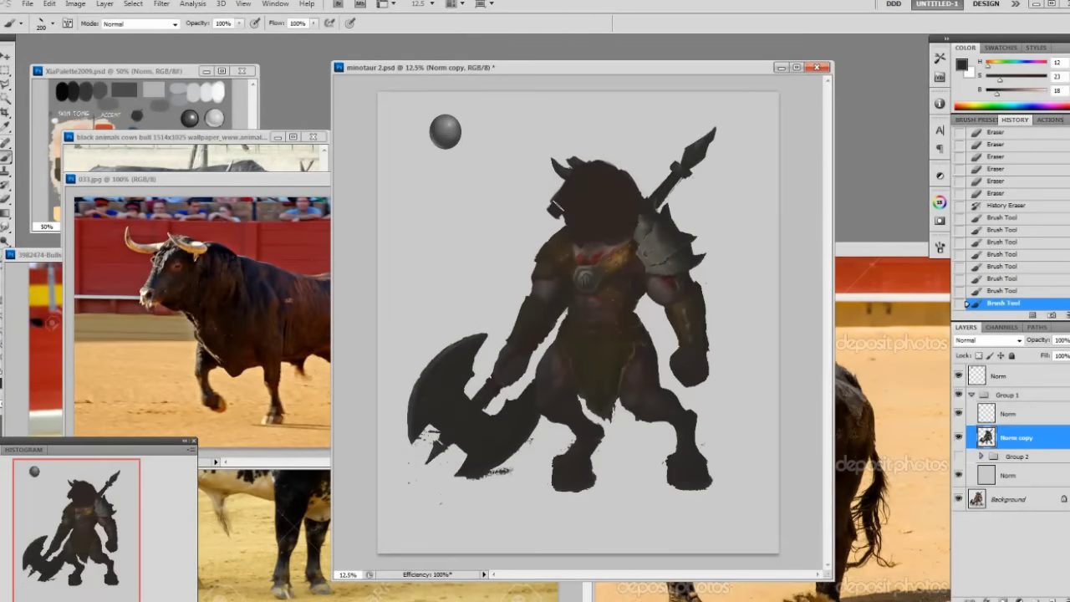
pyautogui.moveTo(558, 194)
pyautogui.mouseDown()
pyautogui.moveTo(558, 219)
pyautogui.moveTo(565, 183)
pyautogui.moveTo(554, 162)
pyautogui.moveTo(577, 153)
pyautogui.mouseUp()
# - Choose a new eraser tip, enlarge it, and erase the old horns from the front of the head
pyautogui.press('e')
pyautogui.rightClick(552, 173)
pyautogui.click(626, 244)
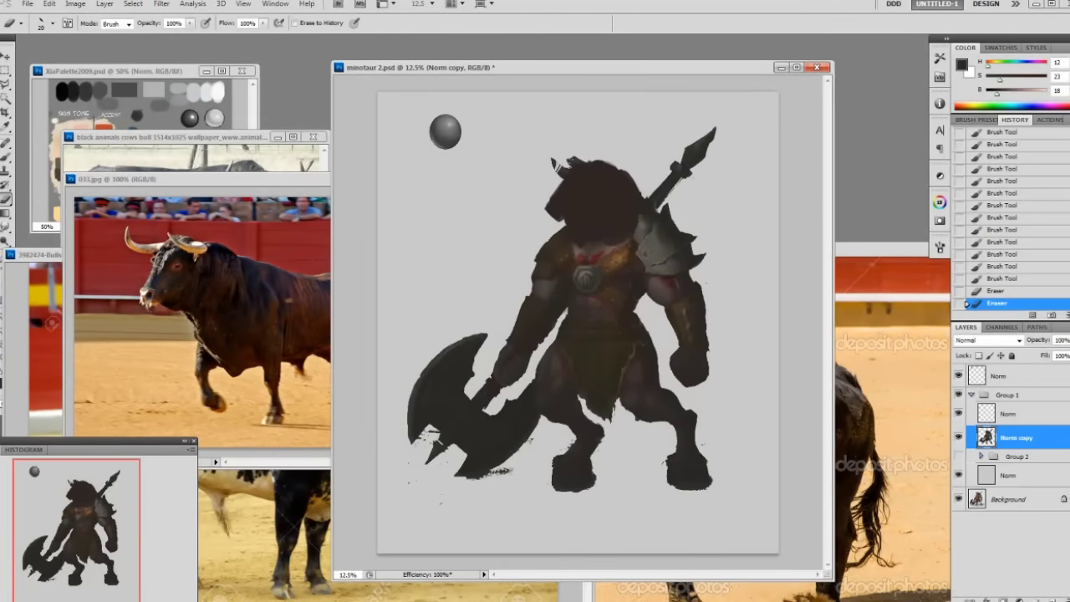
pyautogui.press(']')
pyautogui.press(']')
pyautogui.press(']')
pyautogui.moveTo(574, 160); pyautogui.dragTo(562, 174)
# - Paint the muzzle and forehead of the silhouette in dark brown with the 200-pixel brush
pyautogui.press('b')
pyautogui.moveTo(552, 207); pyautogui.dragTo(571, 219)
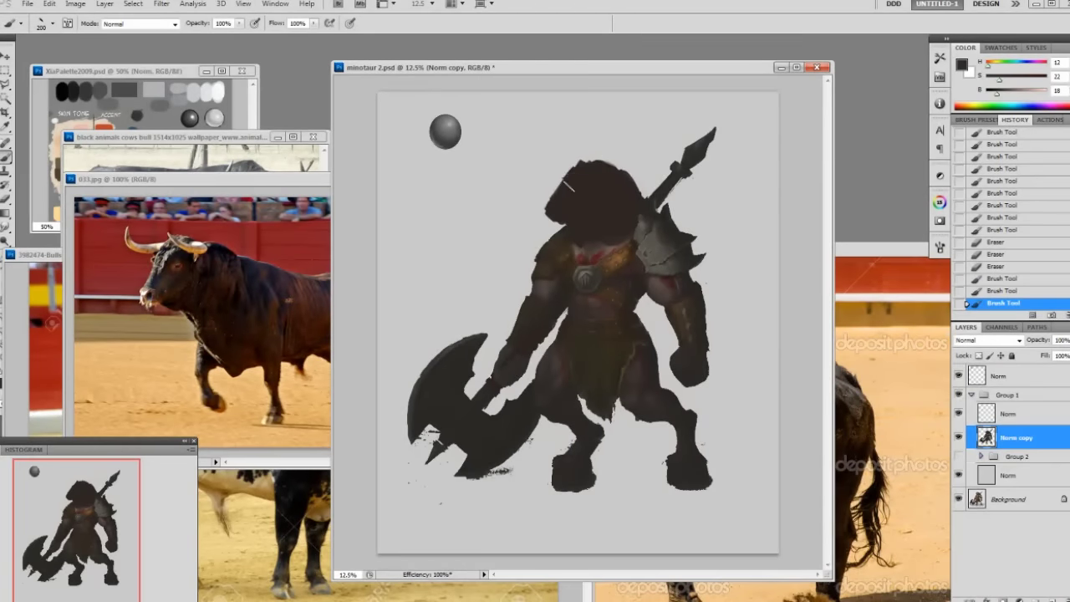
pyautogui.moveTo(585, 171)
pyautogui.mouseDown()
pyautogui.moveTo(577, 177)
pyautogui.moveTo(588, 166)
pyautogui.mouseUp()
pyautogui.moveTo(585, 168)
pyautogui.mouseDown()
pyautogui.moveTo(598, 164)
pyautogui.moveTo(583, 170)
pyautogui.mouseUp()
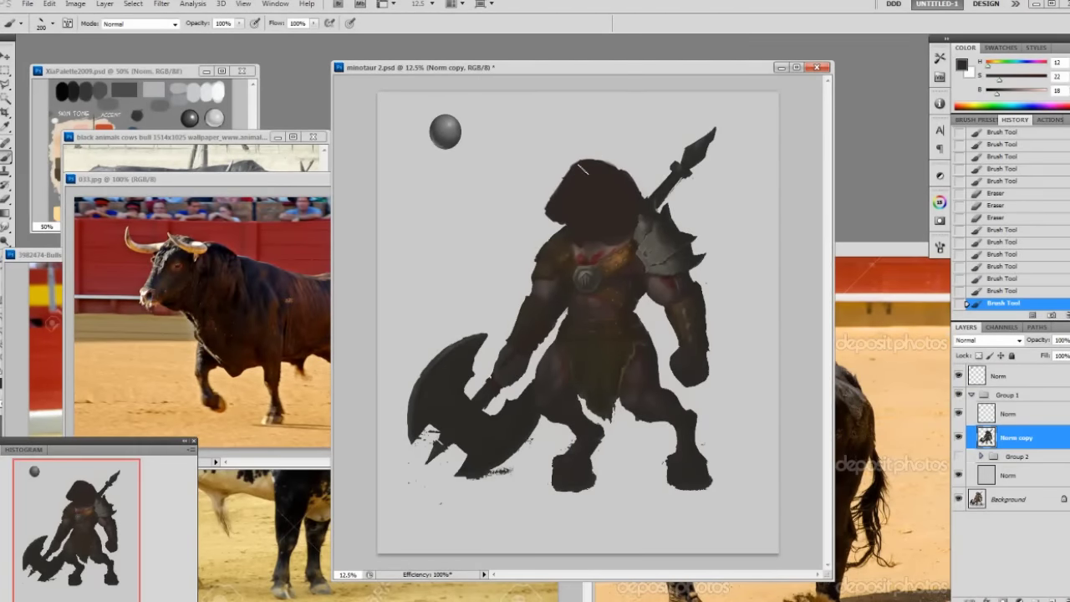
pyautogui.click(588, 168)
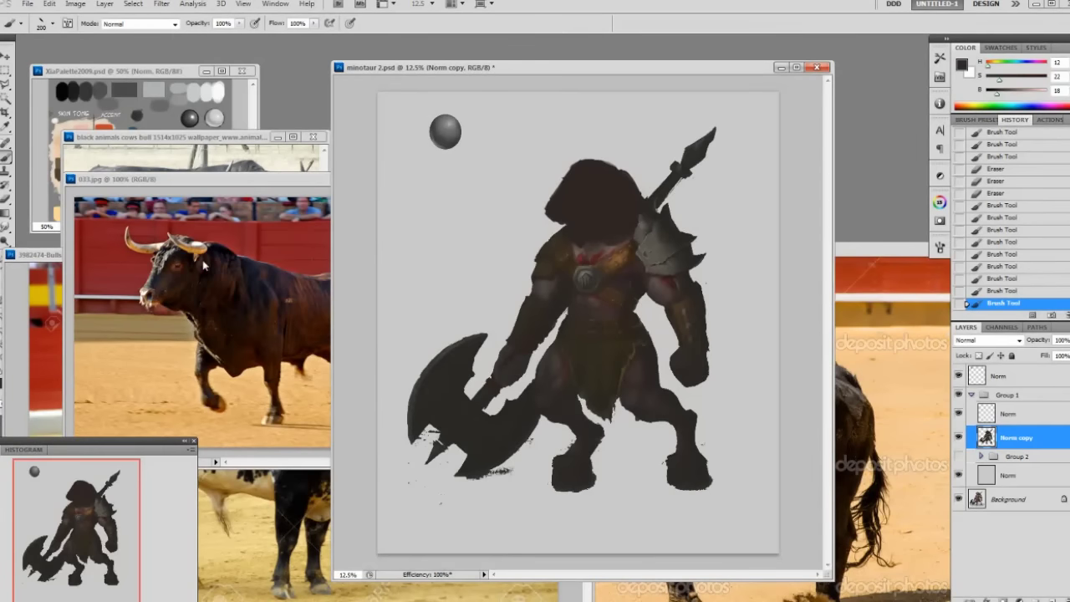
# - Fill out the crown, throat and back of the neck with dark brown strokes
pyautogui.moveTo(595, 165); pyautogui.dragTo(604, 167)
pyautogui.moveTo(603, 167); pyautogui.dragTo(625, 178)
pyautogui.moveTo(572, 240); pyautogui.dragTo(576, 235)
pyautogui.moveTo(583, 238); pyautogui.dragTo(590, 237)
pyautogui.moveTo(635, 198); pyautogui.dragTo(639, 235)
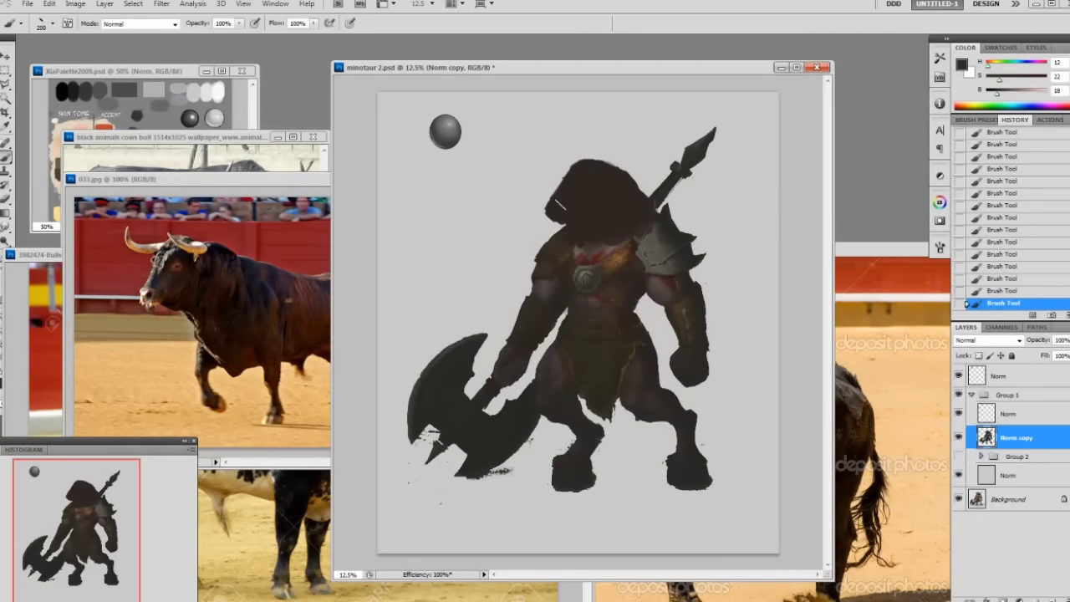
# - Reduce the brush to 100 pixels, refine the brow, and paint a curved front horn rising from the forehead
pyautogui.press('[')
pyautogui.press('[')
pyautogui.press('[')
pyautogui.moveTo(572, 172); pyautogui.dragTo(561, 186)
pyautogui.click(553, 201)
pyautogui.moveTo(574, 167)
pyautogui.mouseDown()
pyautogui.moveTo(545, 173)
pyautogui.moveTo(540, 153)
pyautogui.mouseUp()
pyautogui.moveTo(544, 161)
pyautogui.mouseDown()
pyautogui.moveTo(582, 161)
pyautogui.moveTo(538, 163)
pyautogui.moveTo(543, 172)
pyautogui.moveTo(554, 154)
pyautogui.mouseUp()
# - Choose a finer eraser tip and trim the front horn and its inner curve into a slimmer shape
pyautogui.press('e')
pyautogui.press('b')
pyautogui.press('e')
pyautogui.rightClick(555, 151)
pyautogui.click(652, 228)
pyautogui.click(580, 129)
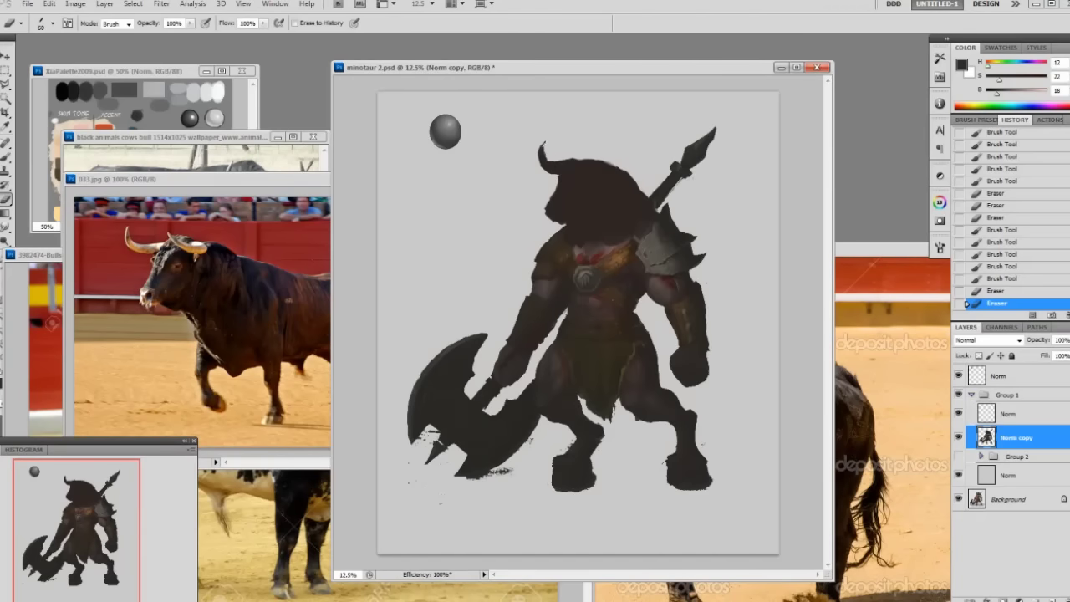
pyautogui.moveTo(545, 148); pyautogui.dragTo(550, 154)
# - Touch up the tip of the front horn with small dark brown brush dabs
pyautogui.press('b')
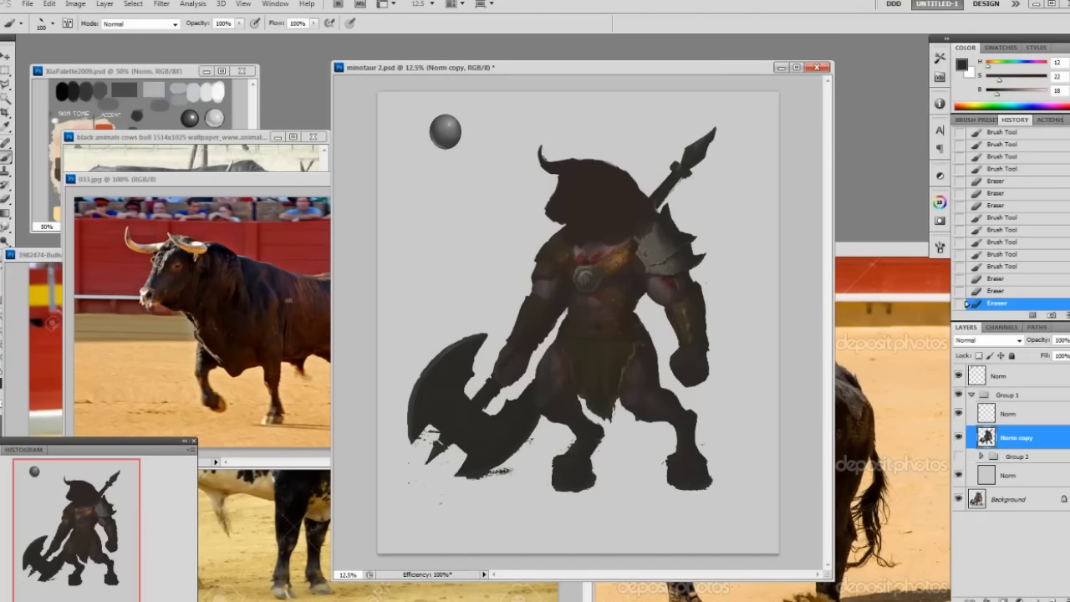
pyautogui.click(548, 147)
pyautogui.click(549, 147)
pyautogui.click(548, 147)
pyautogui.click(548, 147)
# - Erase stray paint beside the front horn's tip and along the top of the head
pyautogui.press('e')
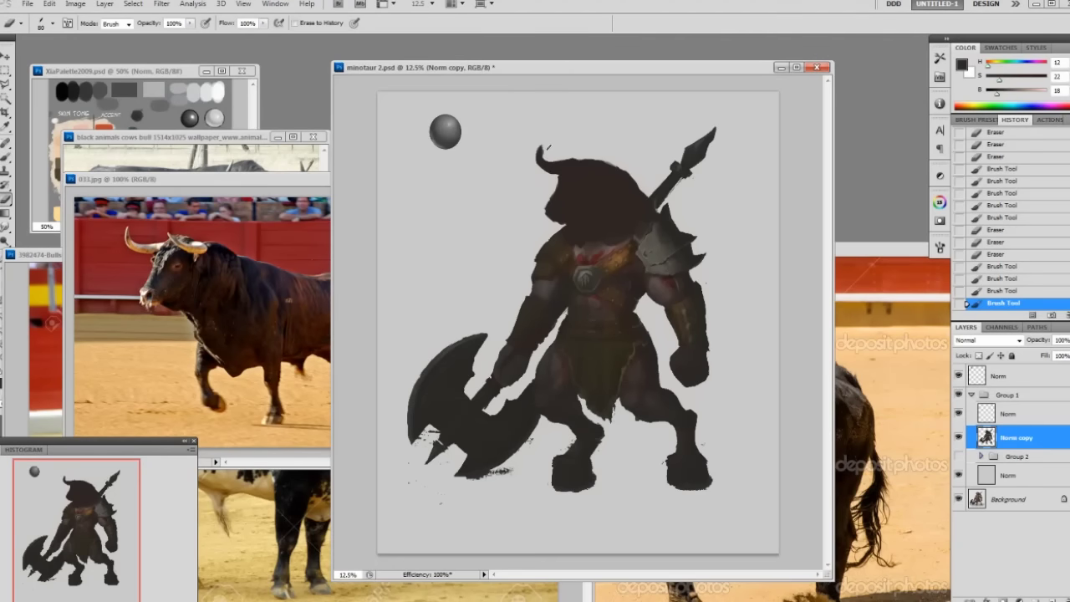
pyautogui.click(548, 144)
pyautogui.click(572, 159)
pyautogui.click(591, 171)
# - Paint the dark tip of a second horn on top of the head, undoing the first attempt, and extend the crown
pyautogui.press('b')
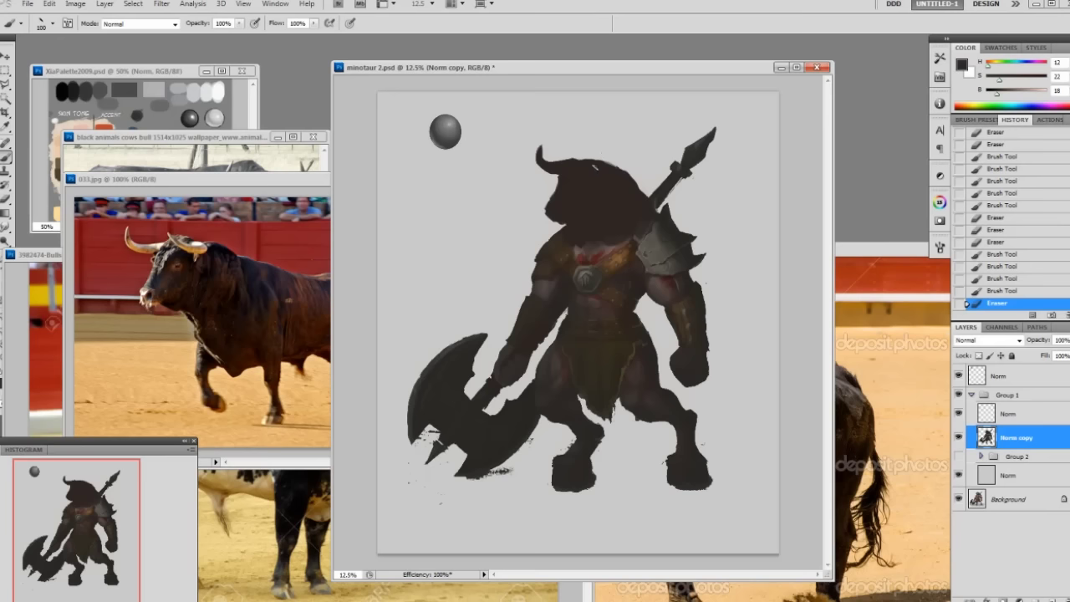
pyautogui.click(584, 150)
pyautogui.hotkey('ctrl', 'z')
pyautogui.moveTo(582, 148); pyautogui.dragTo(624, 176)
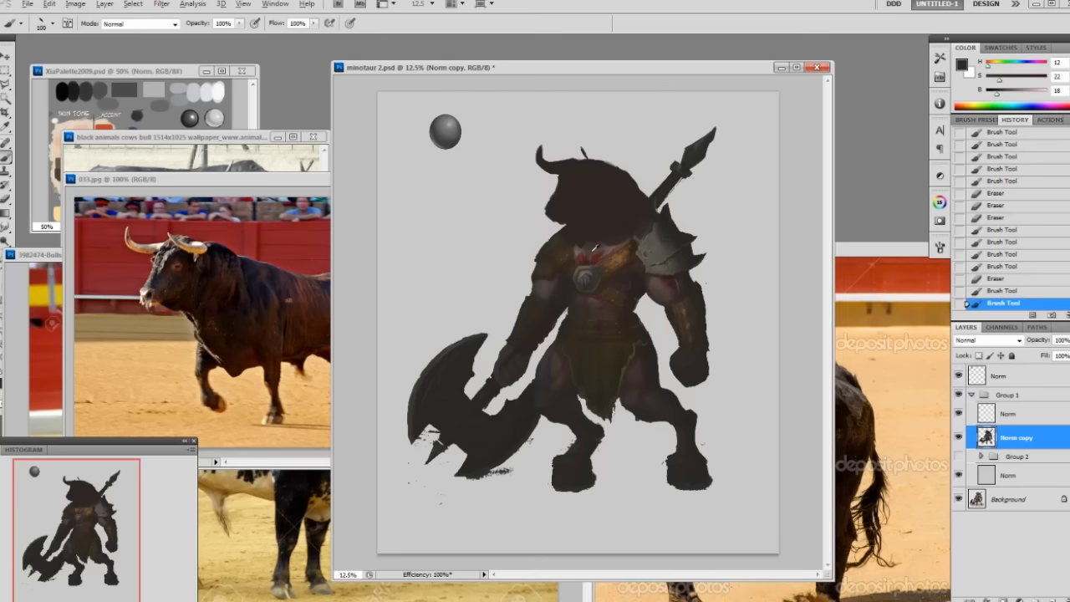
# - Mix a beige of H 40, S 19, B 71 and paint the front horn on the Norm layer above Norm copy
pyautogui.keyDown('alt'); pyautogui.click(582, 247); pyautogui.keyUp('alt')
pyautogui.keyDown('alt'); pyautogui.click(582, 247); pyautogui.keyUp('alt')
pyautogui.click(991, 64)
pyautogui.moveTo(991, 66); pyautogui.dragTo(1029, 98)
pyautogui.click(1008, 416)
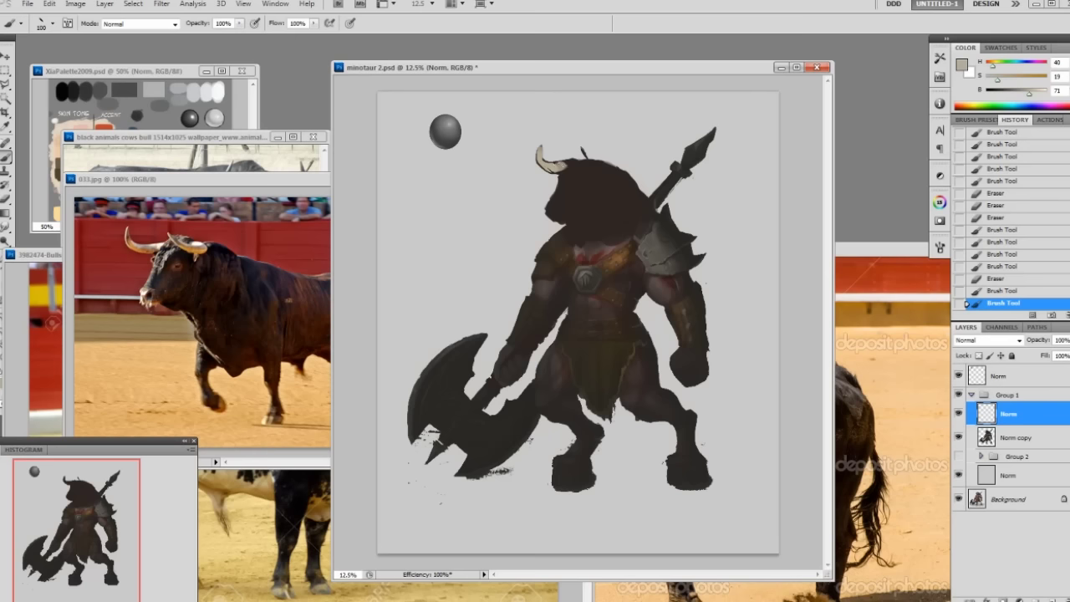
# - Paint the second horn in beige from its tip down to its base on the head
pyautogui.moveTo(583, 149); pyautogui.dragTo(584, 158)
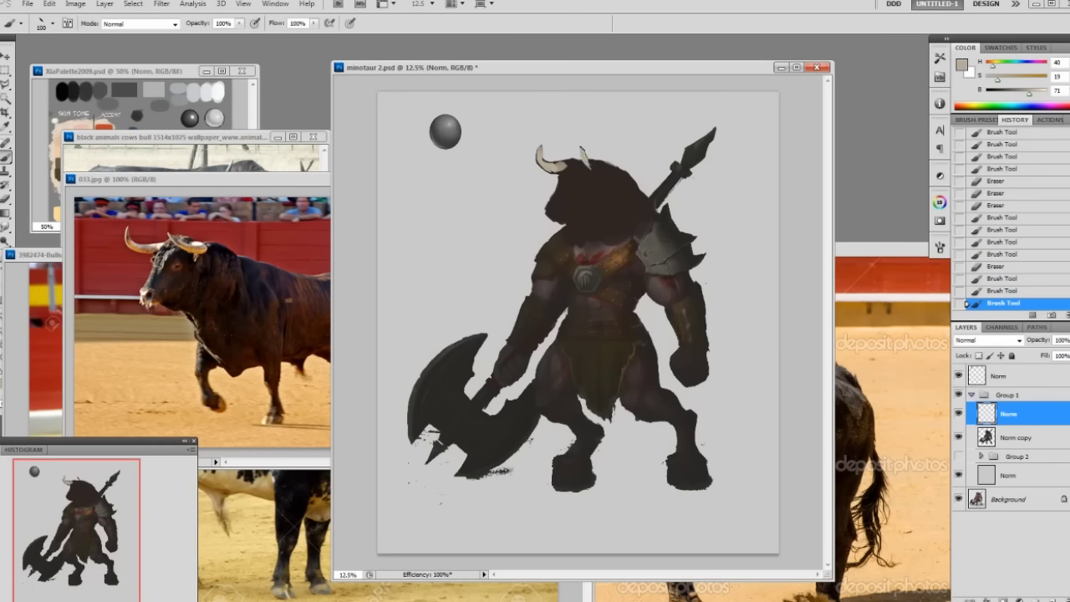
pyautogui.click(602, 172)
pyautogui.click(605, 169)
pyautogui.click(599, 168)
pyautogui.click(599, 165)
pyautogui.click(602, 168)
pyautogui.click(603, 167)
pyautogui.click(604, 168)
pyautogui.moveTo(586, 161); pyautogui.dragTo(592, 170)
pyautogui.click(590, 166)
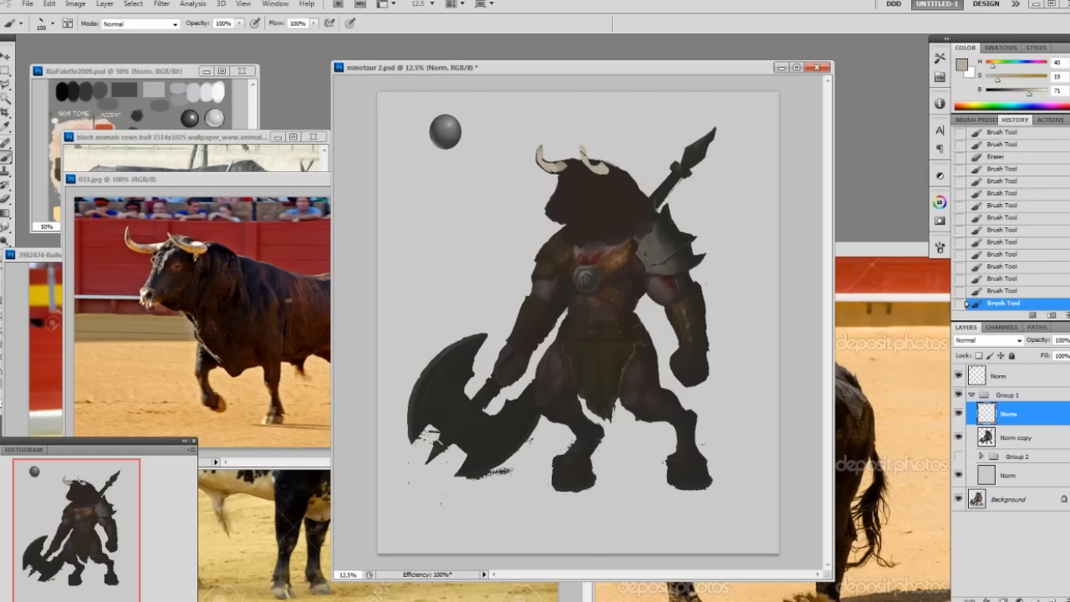
pyautogui.click(585, 145)
pyautogui.click(585, 143)
# - Erase the excess around the second horn's tip, and clear the dark edges around the front horn on Norm copy
pyautogui.press('e')
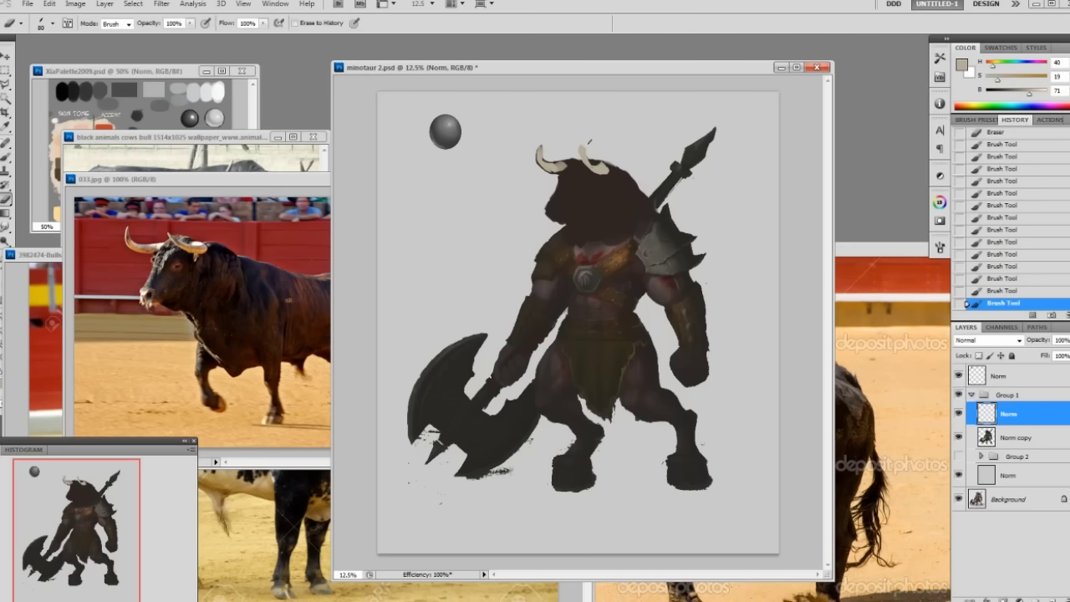
pyautogui.click(586, 151)
pyautogui.click(585, 151)
pyautogui.click(586, 150)
pyautogui.click(1011, 437)
pyautogui.click(538, 147)
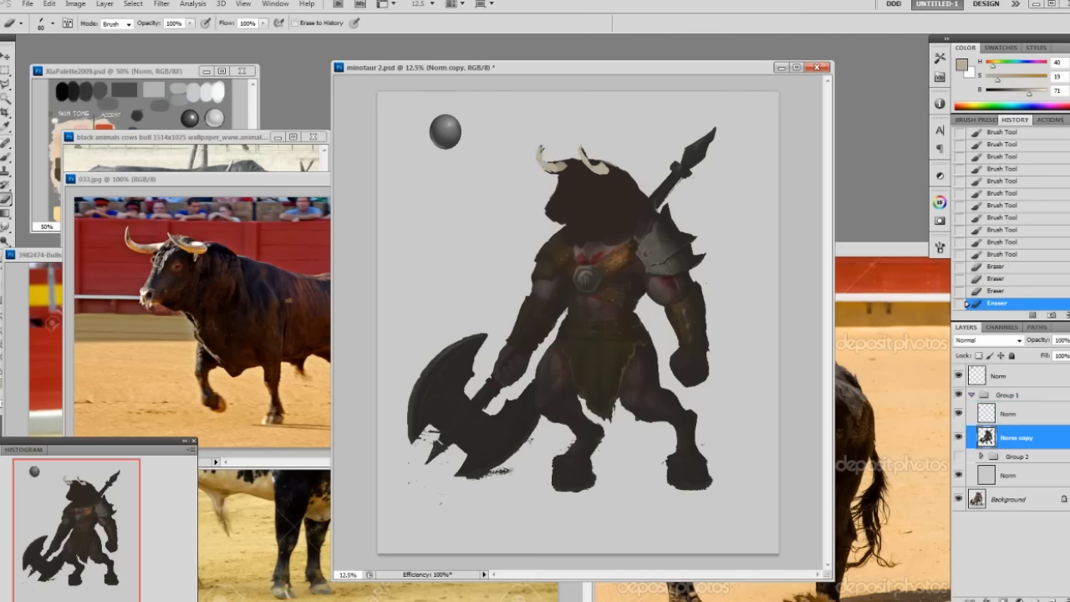
pyautogui.click(553, 160)
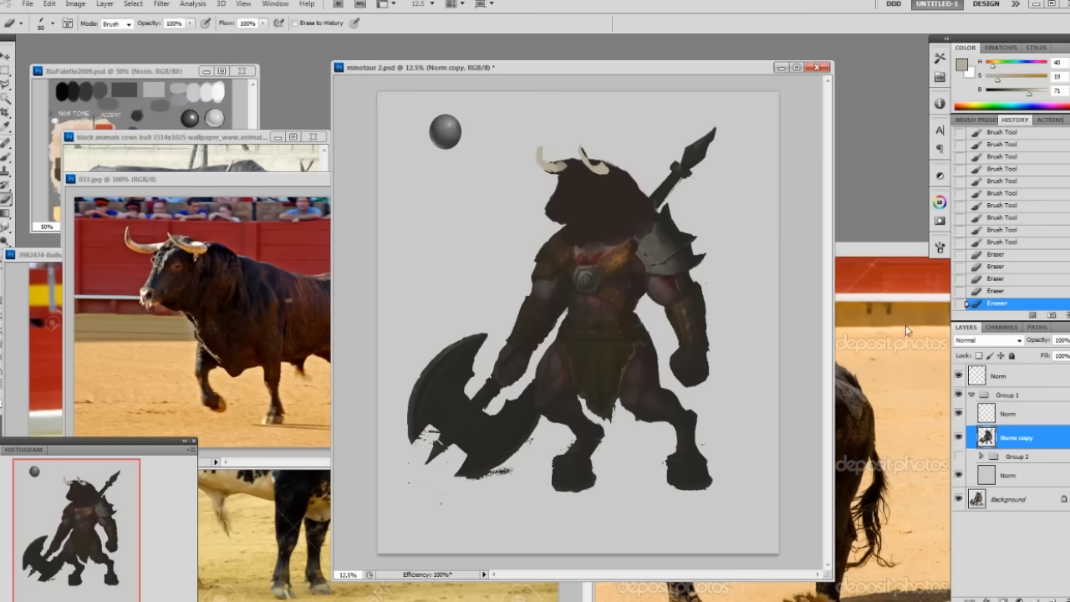
# - Sample a darker beige from the second horn and thicken its base and middle on the Norm layer
pyautogui.click(1015, 414)
pyautogui.press('b')
pyautogui.keyDown('alt'); pyautogui.click(597, 161); pyautogui.keyUp('alt')
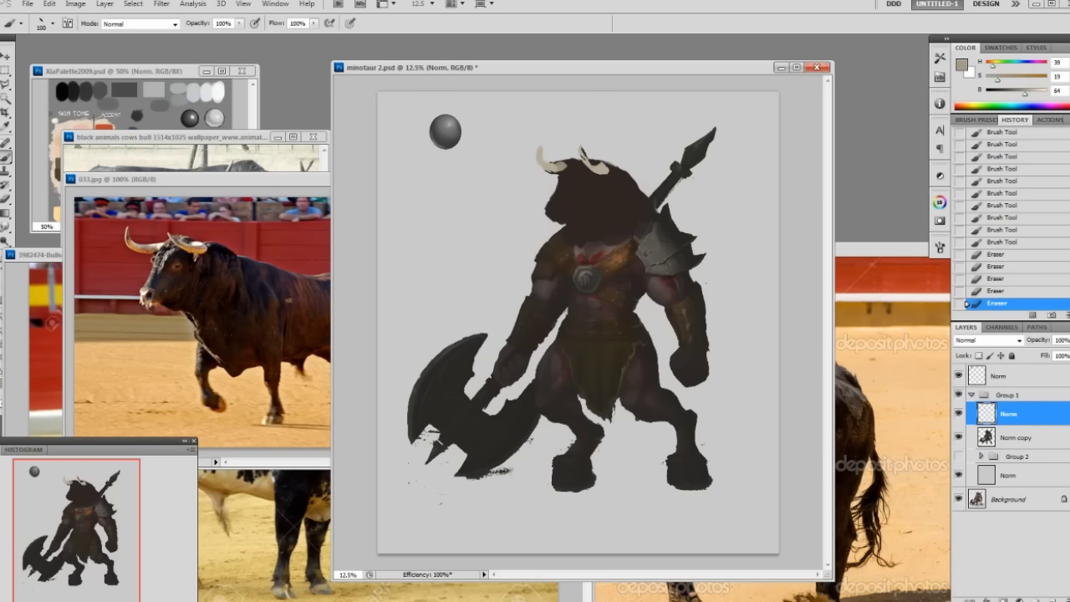
pyautogui.click(595, 162)
pyautogui.click(597, 164)
pyautogui.moveTo(592, 162); pyautogui.dragTo(584, 154)
pyautogui.moveTo(590, 161); pyautogui.dragTo(584, 152)
pyautogui.moveTo(587, 158); pyautogui.dragTo(581, 151)
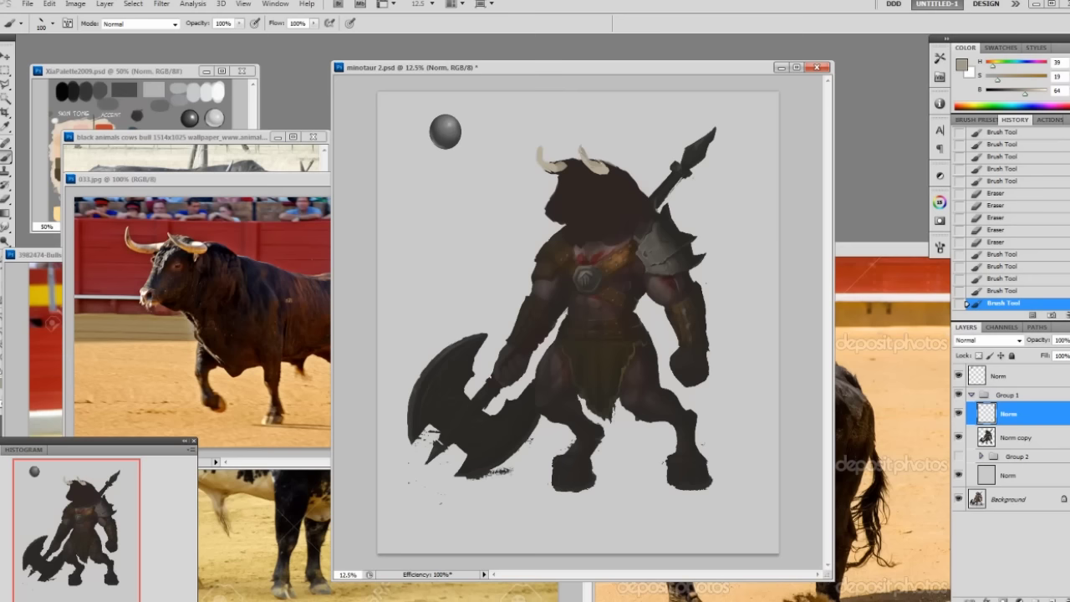
# - Even out the base of both horns with small dabs of beige sampled from them
pyautogui.click(596, 163)
pyautogui.click(596, 164)
pyautogui.click(595, 163)
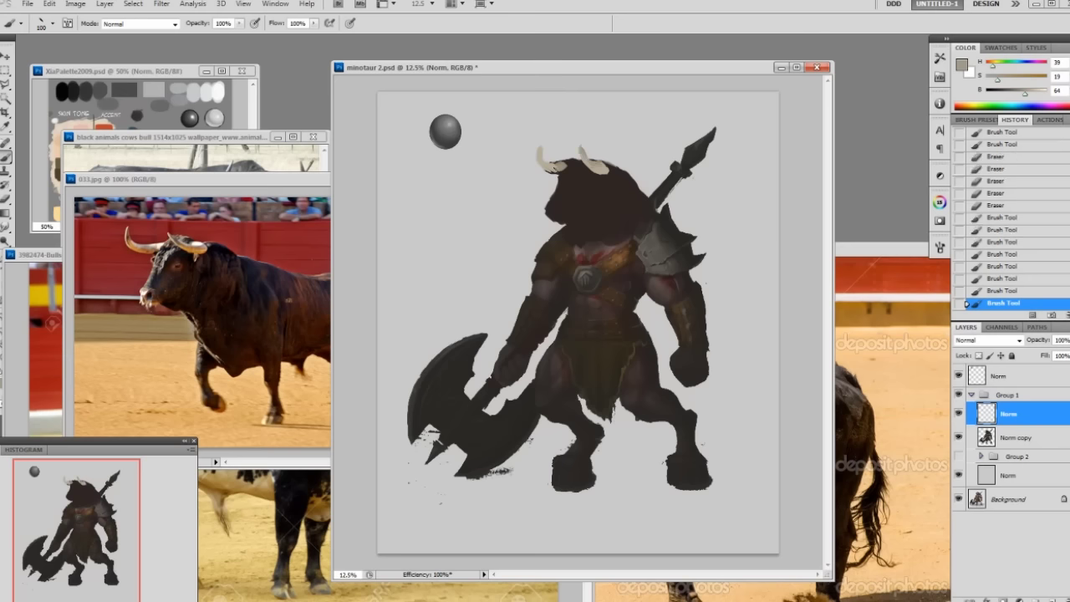
pyautogui.click(596, 164)
pyautogui.click(595, 163)
pyautogui.moveTo(572, 165); pyautogui.dragTo(564, 163)
pyautogui.keyDown('alt'); pyautogui.click(558, 162); pyautogui.keyUp('alt')
pyautogui.click(596, 163)
pyautogui.keyDown('alt'); pyautogui.click(596, 163); pyautogui.keyUp('alt')
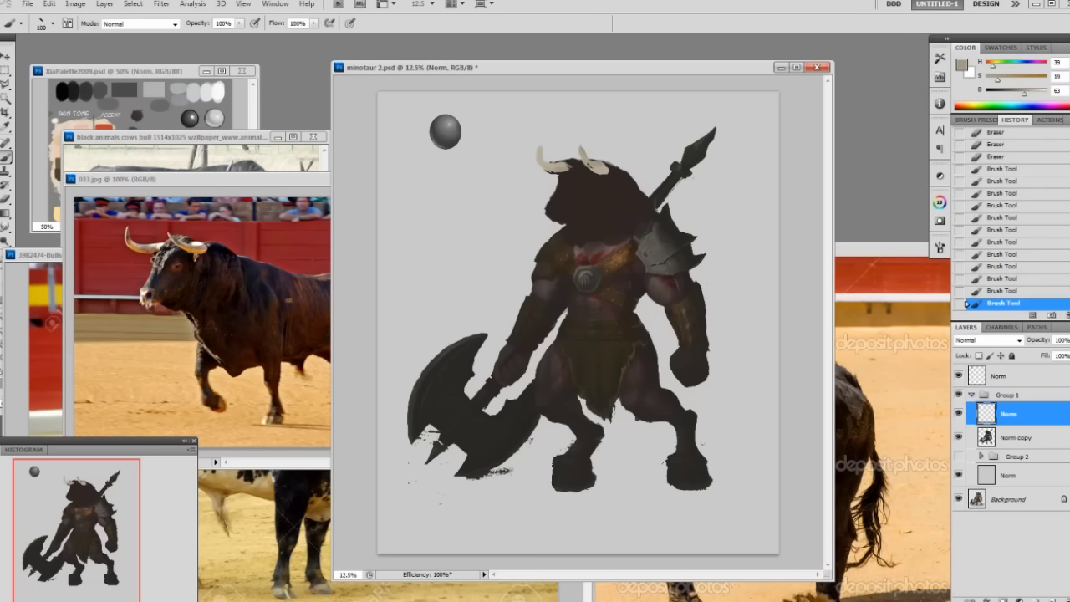
pyautogui.click(596, 162)
# - Select the second horn with a rectangular marquee, nudge it slightly upward, deselect, and compare with Group 1 hidden and shown
pyautogui.press('m')
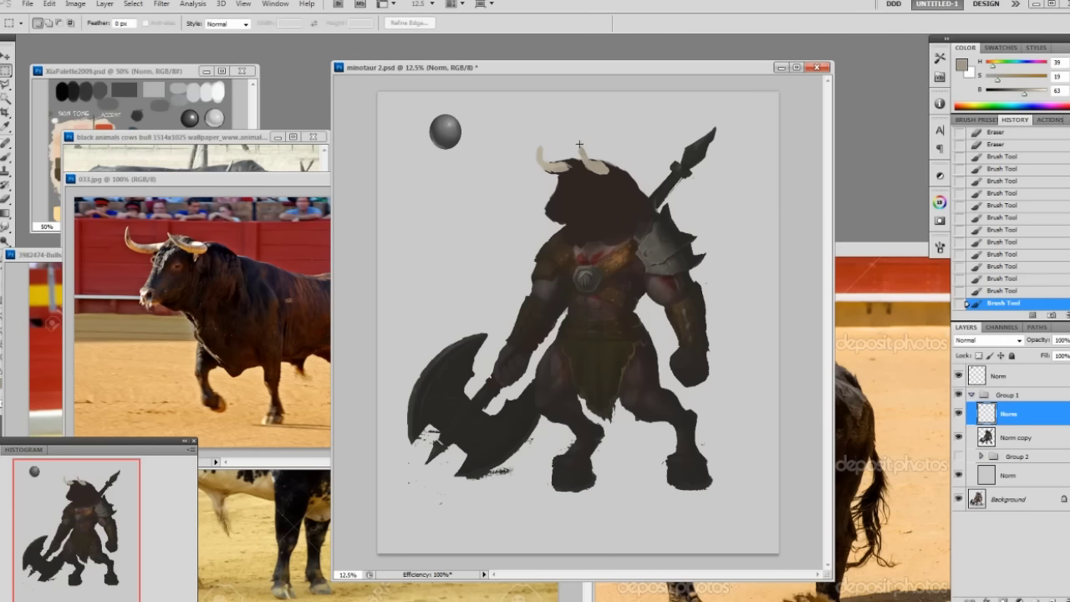
pyautogui.moveTo(577, 147); pyautogui.dragTo(604, 178)
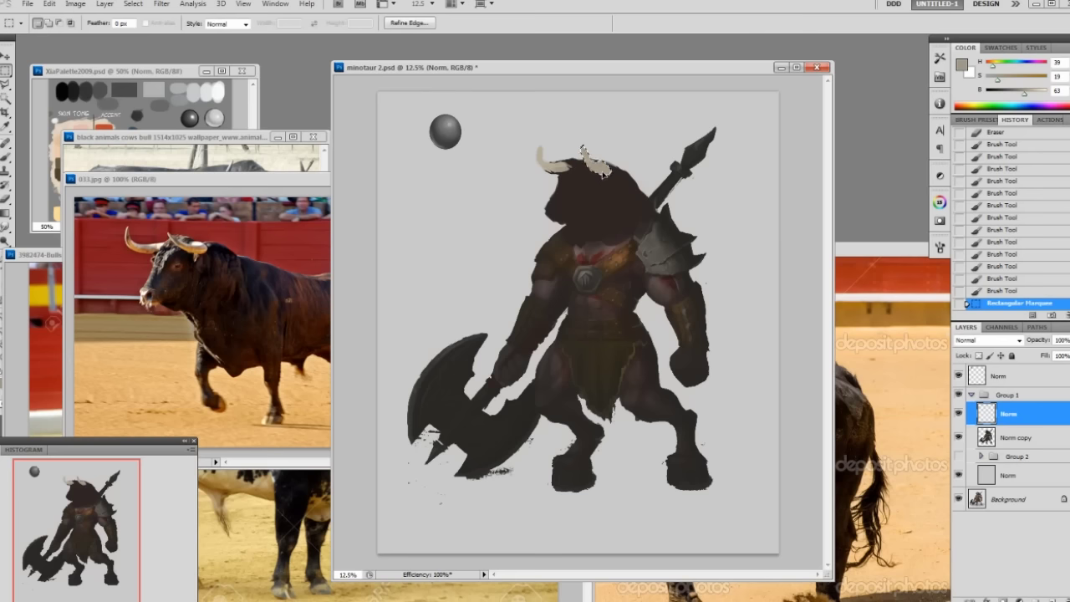
pyautogui.moveTo(601, 173); pyautogui.dragTo(601, 170)
pyautogui.hotkey('ctrl', 'd')
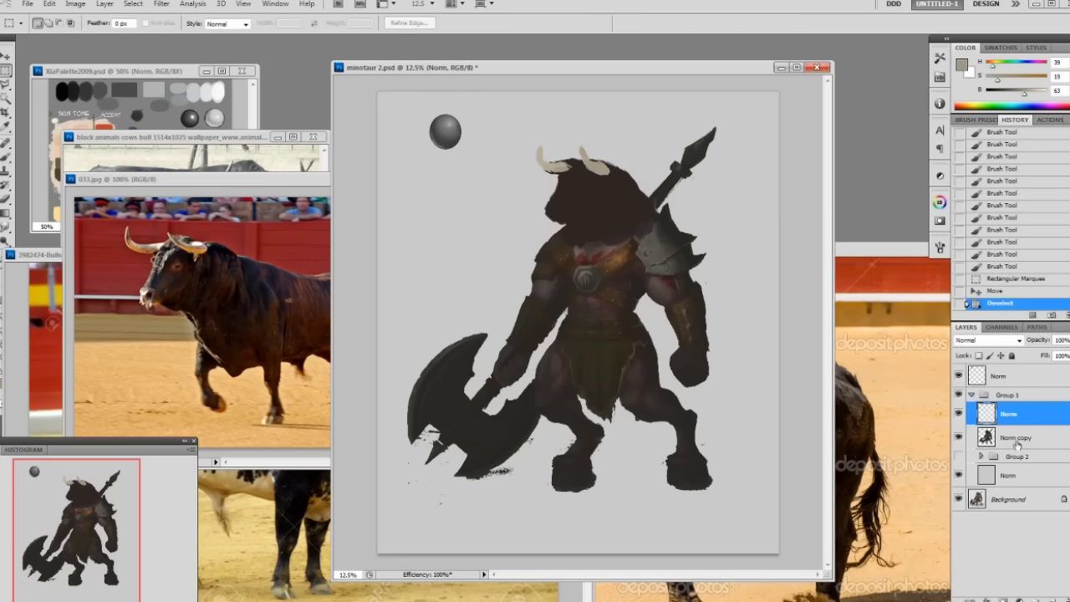
pyautogui.click(958, 395)
pyautogui.click(959, 395)
# - Extend the second horn's base with a few beige dabs on the Norm layer
pyautogui.press('b')
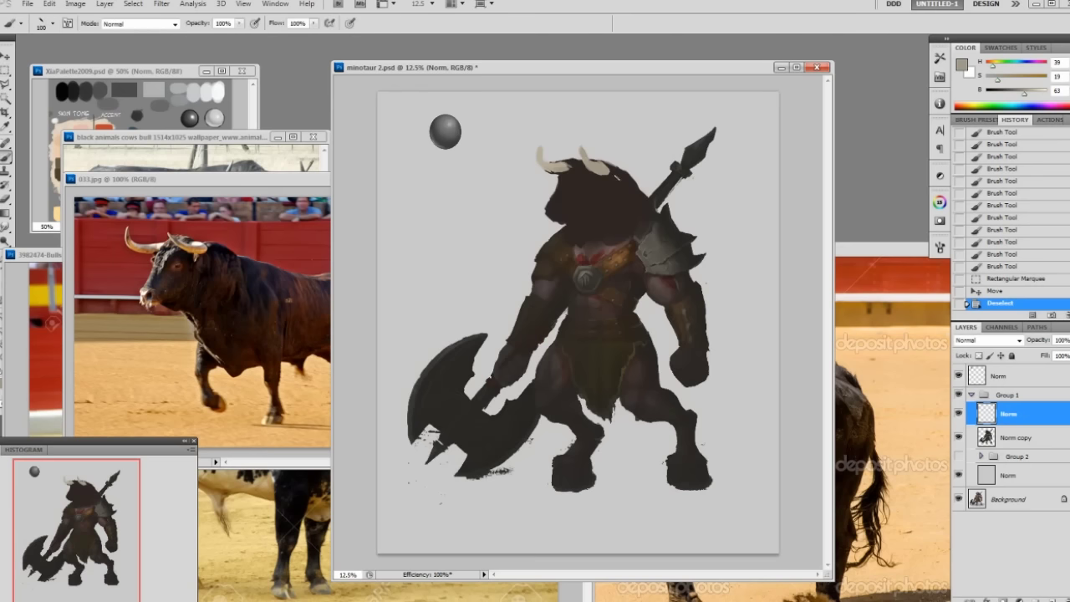
pyautogui.click(604, 165)
pyautogui.click(605, 166)
pyautogui.click(605, 166)
# - Build up the crown between and behind the horns on Norm copy with dark brown sampled from the head
pyautogui.click(1006, 438)
pyautogui.keyDown('alt'); pyautogui.click(577, 167); pyautogui.keyUp('alt')
pyautogui.click(578, 159)
pyautogui.click(579, 159)
pyautogui.click(573, 163)
pyautogui.click(576, 159)
pyautogui.click(589, 159)
pyautogui.click(590, 159)
pyautogui.click(591, 158)
pyautogui.click(592, 157)
pyautogui.click(591, 157)
pyautogui.click(591, 158)
pyautogui.click(591, 158)
pyautogui.click(591, 158)
# - Choose another eraser tip, enlarge it to 125 pixels, and clean up the front horn's base on the Norm layer
pyautogui.click(1007, 413)
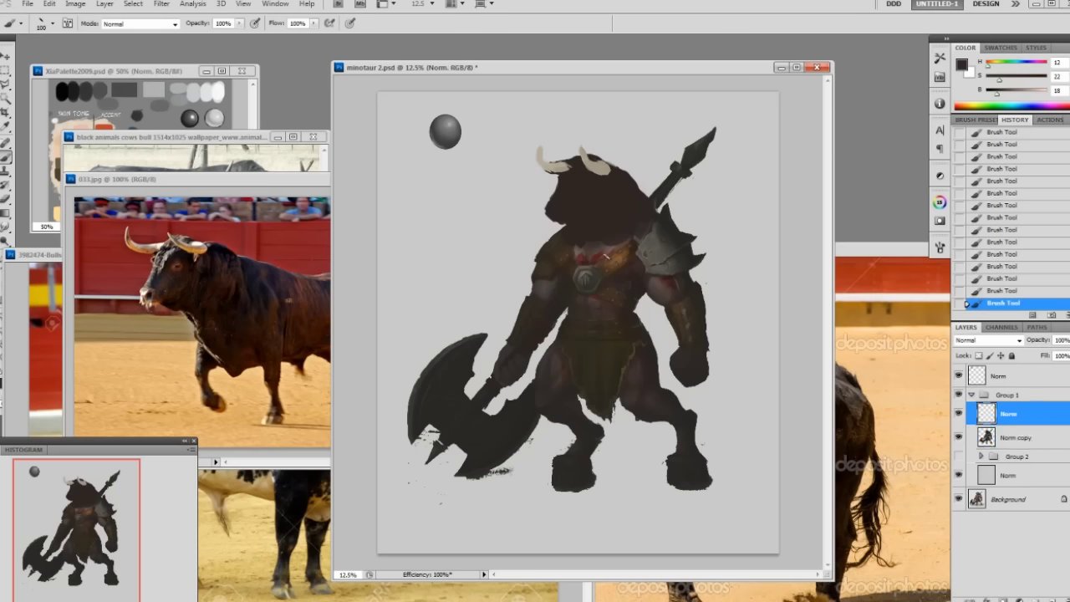
pyautogui.press('e')
pyautogui.rightClick(573, 184)
pyautogui.click(648, 256)
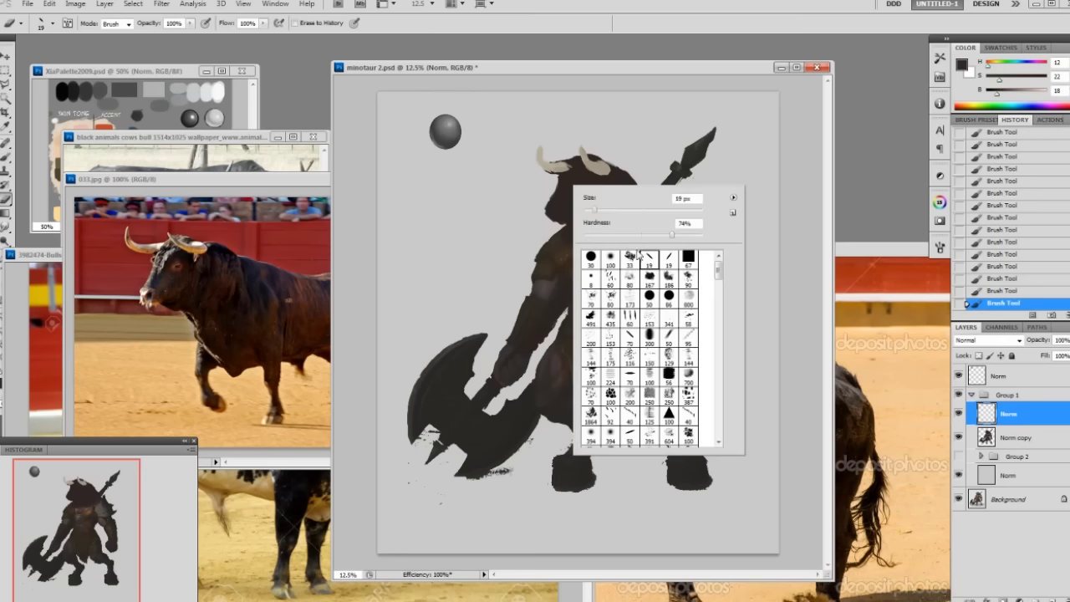
pyautogui.click(574, 169)
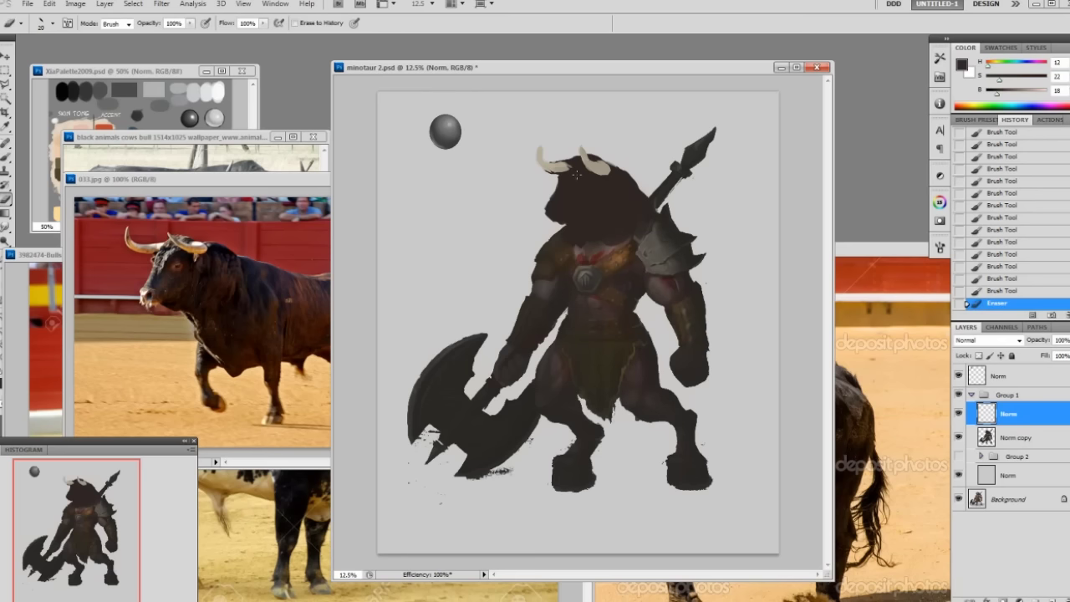
pyautogui.click(570, 171)
pyautogui.click(570, 171)
pyautogui.click(570, 171)
pyautogui.click(570, 171)
pyautogui.click(570, 171)
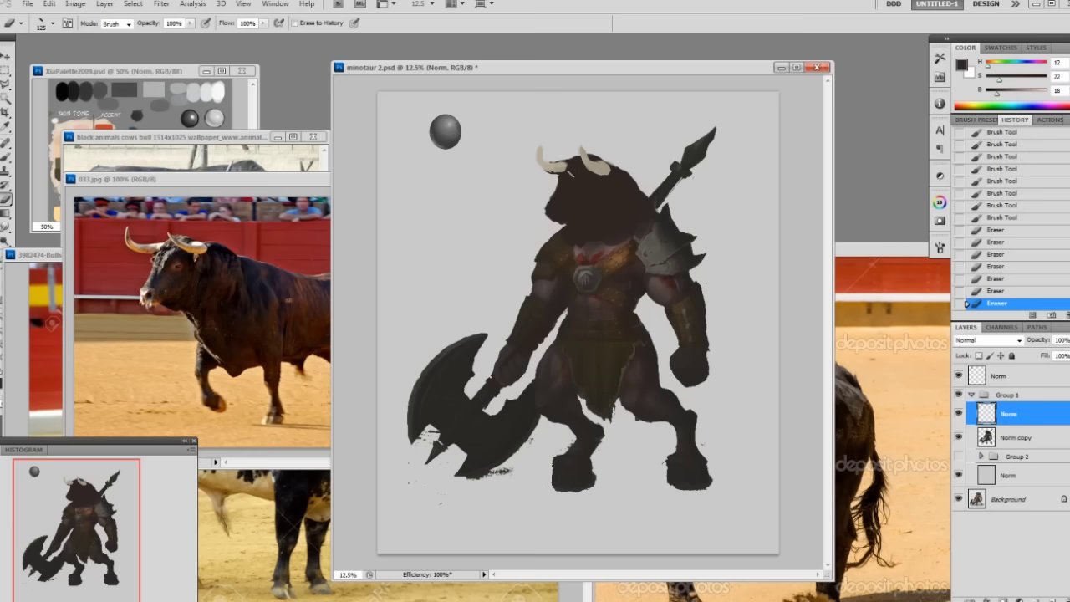
# - Resize the minotaur image to a width of 3000 pixels
pyautogui.hotkey('alt', 'i')
pyautogui.press('i')
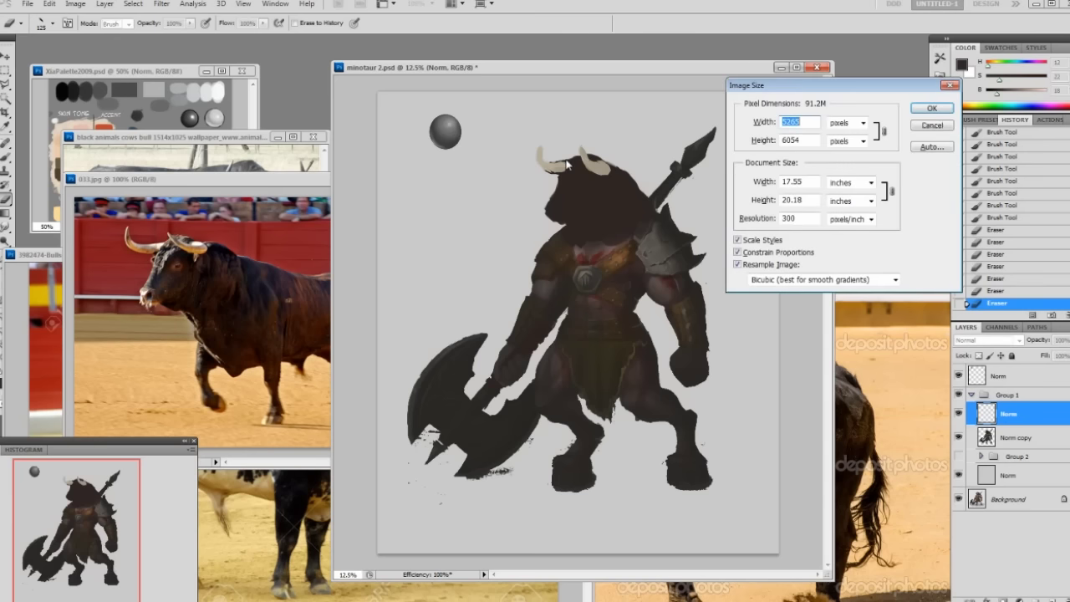
pyautogui.write('3000')
pyautogui.press('Return')
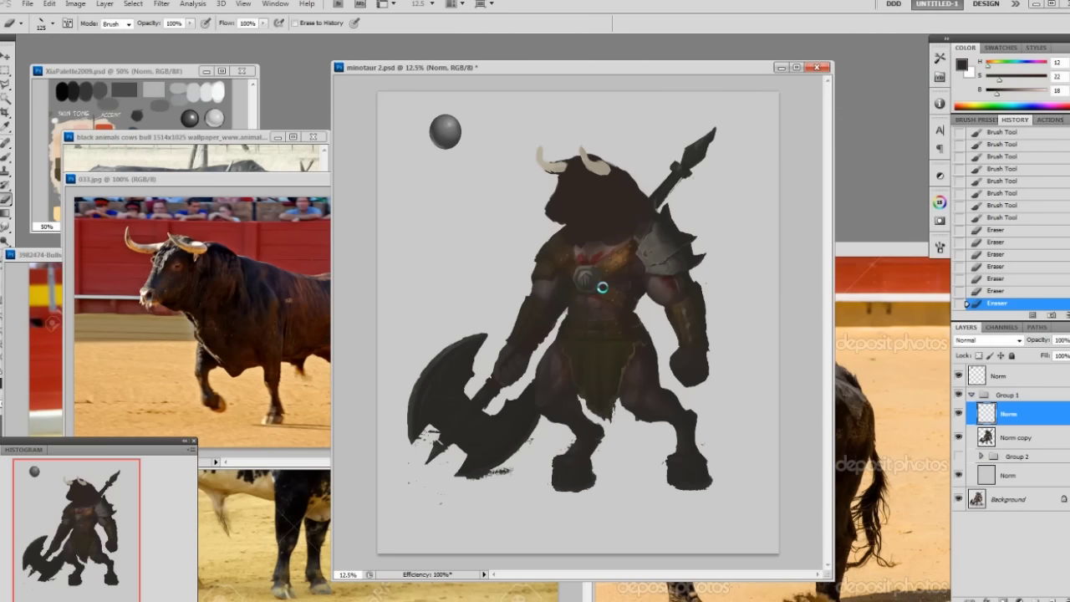
pyautogui.hotkey('ctrl', '+')
pyautogui.hotkey('ctrl', '+')
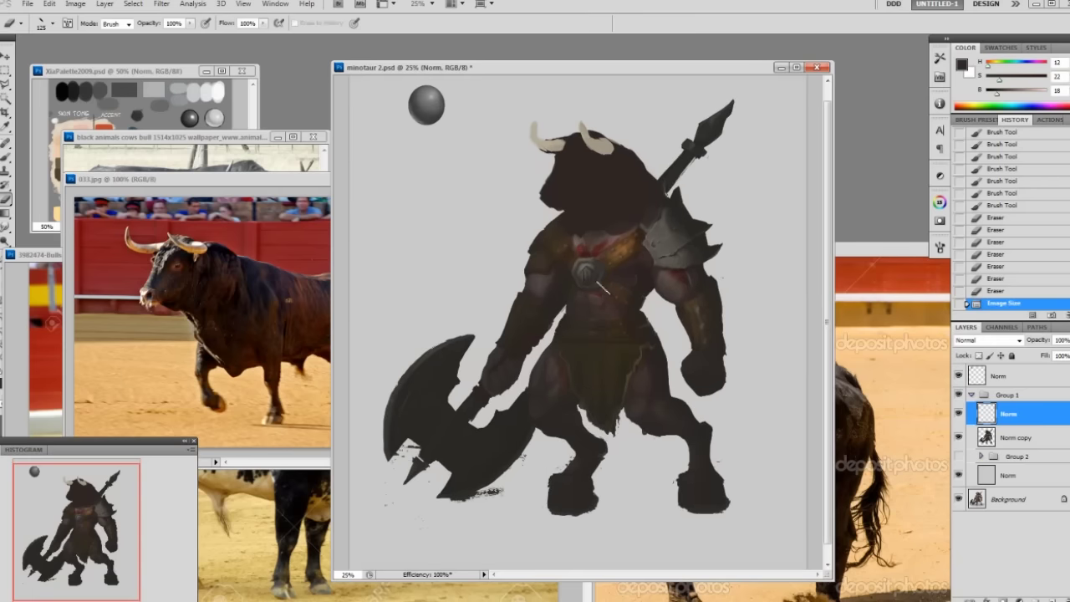
# - Widen the minotaur 2.psd window over the bull photo and compare the artwork with the Norm layer hidden and shown
pyautogui.click(327, 338)
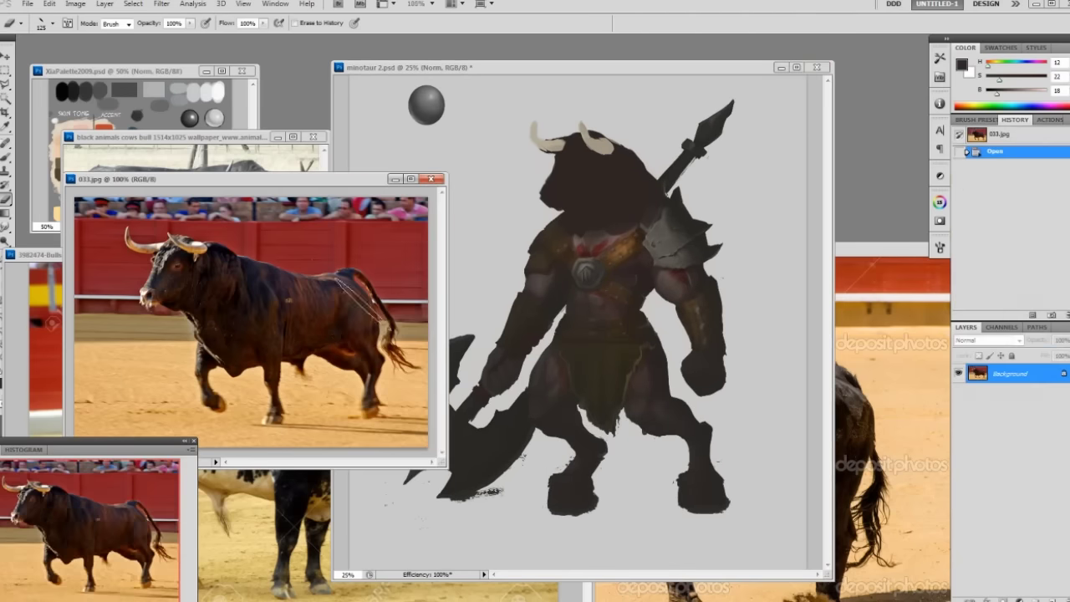
pyautogui.click(351, 154)
pyautogui.moveTo(333, 172); pyautogui.dragTo(288, 175)
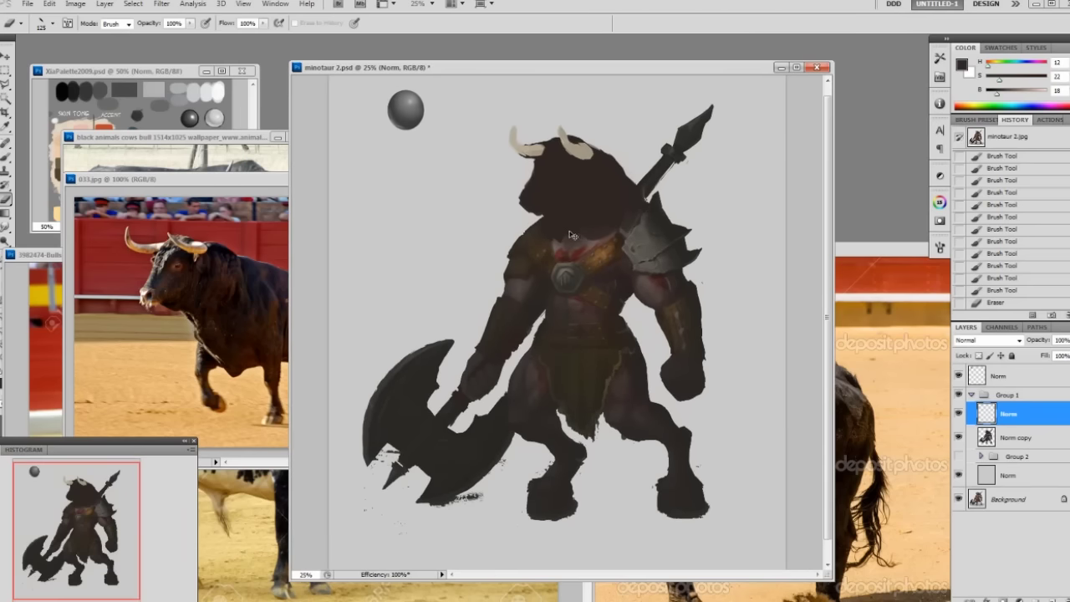
pyautogui.click(959, 415)
pyautogui.click(959, 414)
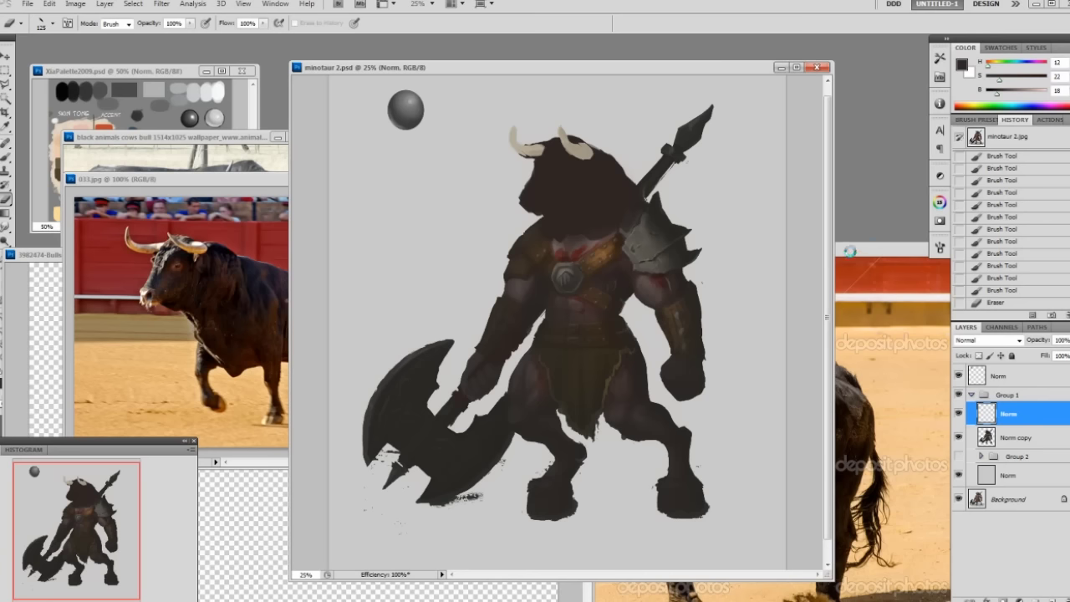
# - Check the image size of comps-the witch-big.psd
pyautogui.hotkey('ctrl', 'alt', 'i')
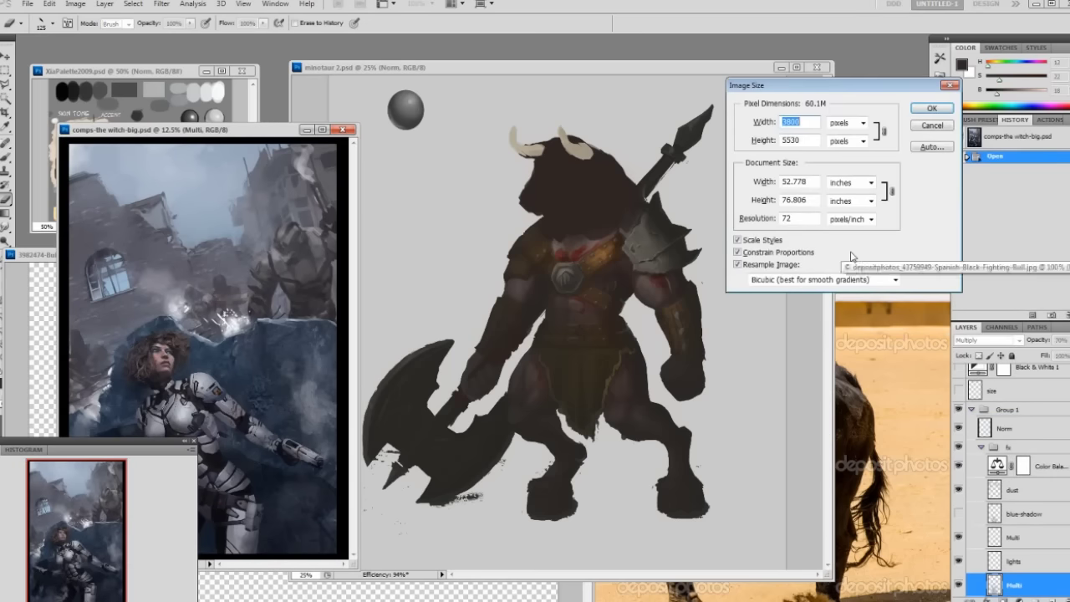
pyautogui.moveTo(253, 130); pyautogui.dragTo(374, 65)
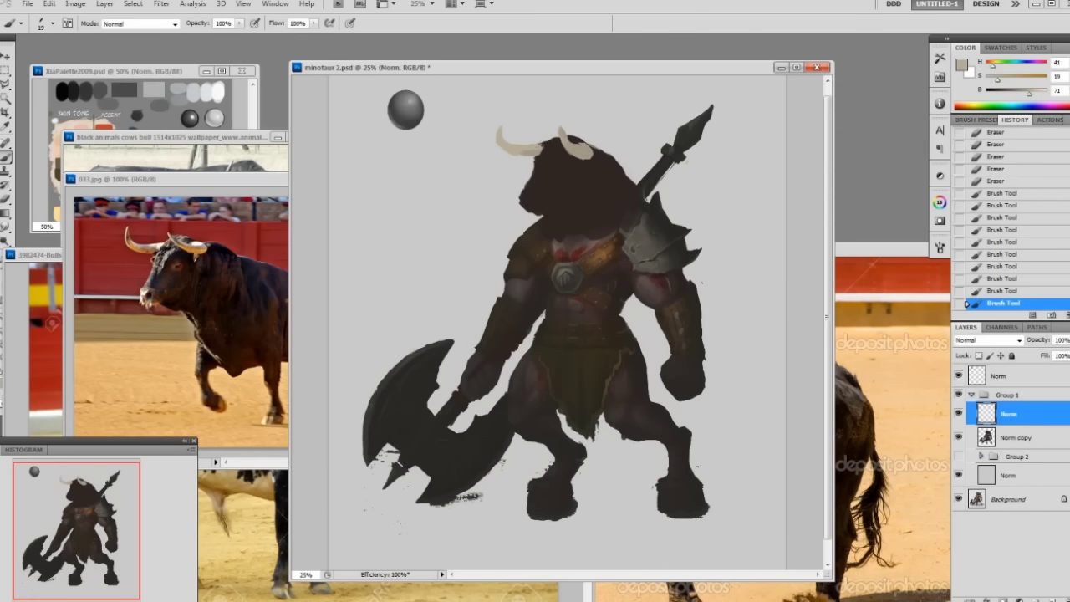
# - Refine the front horn's base on the Norm layer with a beige brush stroke and small eraser dabs
pyautogui.moveTo(536, 147); pyautogui.dragTo(588, 154)
pyautogui.press('e')
pyautogui.click(547, 148)
pyautogui.click(547, 148)
pyautogui.click(544, 155)
pyautogui.click(543, 153)
pyautogui.click(541, 158)
pyautogui.click(546, 152)
pyautogui.click(544, 152)
pyautogui.click(543, 154)
pyautogui.click(542, 157)
pyautogui.click(541, 157)
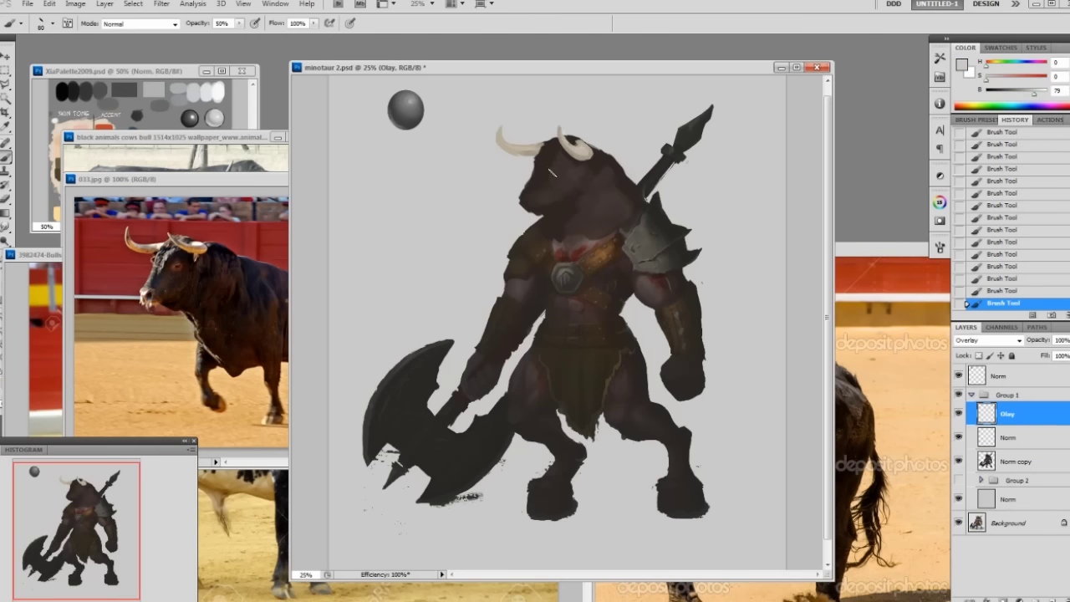
# - Lighten the grey paint colour for the Olay highlights and compare the artwork with Group 1 hidden and shown
pyautogui.moveTo(1034, 95); pyautogui.dragTo(1040, 97)
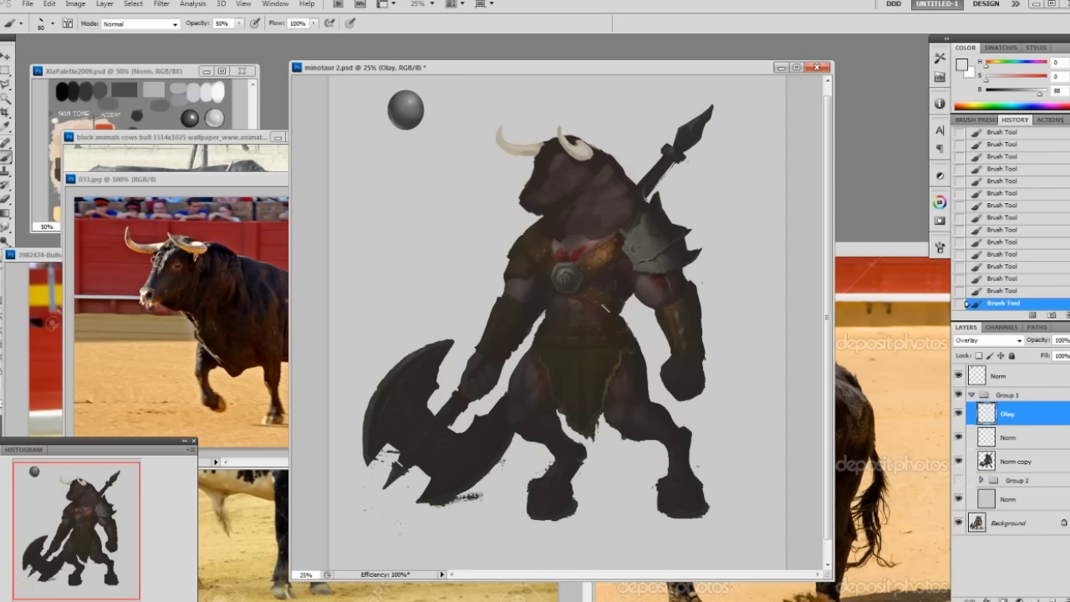
pyautogui.click(958, 395)
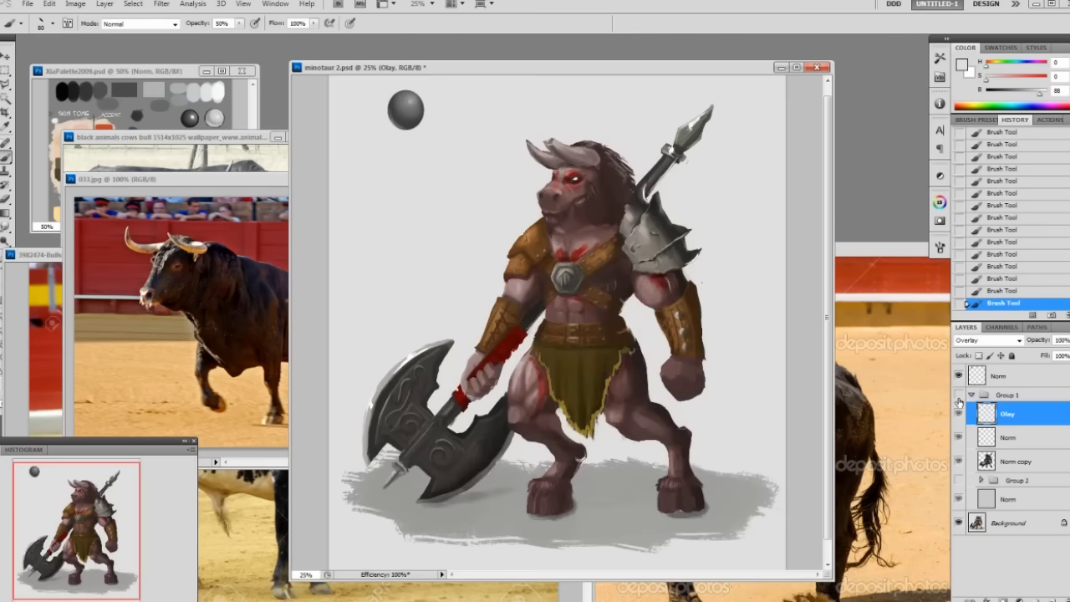
pyautogui.click(958, 398)
pyautogui.click(957, 398)
pyautogui.click(957, 398)
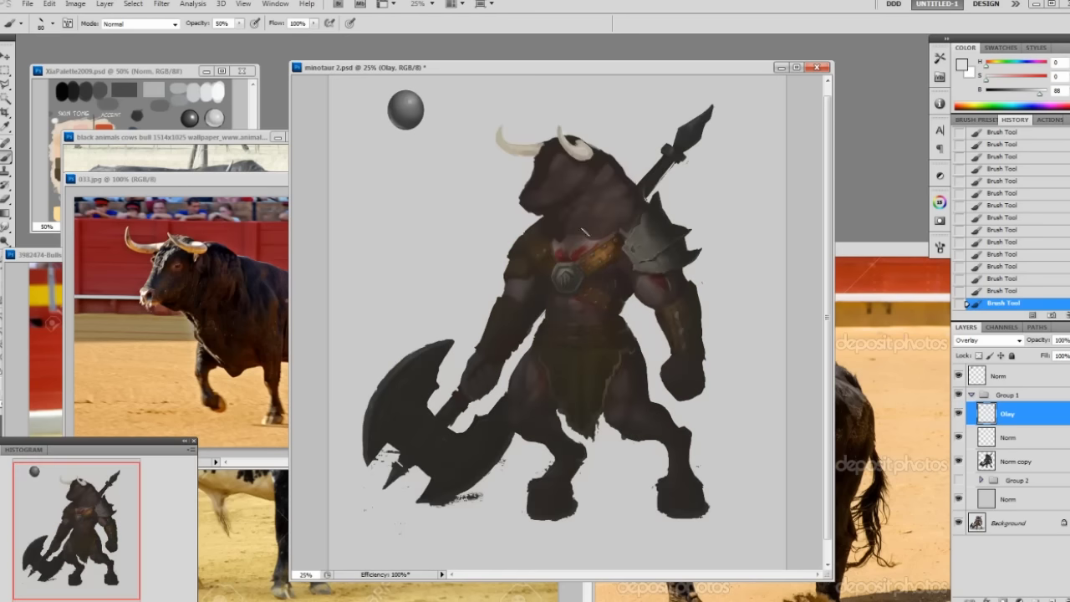
# - Add a new Norm layer above Olay and paint lighter brown tones over the neck and upper chest with an enlarged brush
pyautogui.keyDown('alt'); pyautogui.click(592, 238); pyautogui.keyUp('alt')
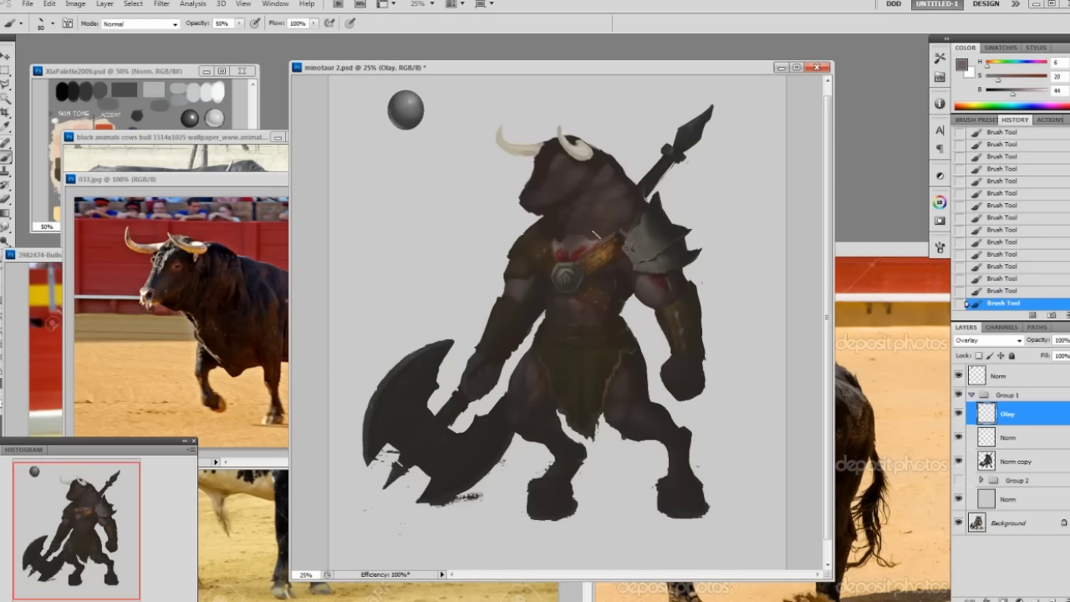
pyautogui.press('F2')
pyautogui.press(']')
pyautogui.press(']')
pyautogui.press(']')
pyautogui.press(']')
pyautogui.moveTo(587, 239)
pyautogui.mouseDown()
pyautogui.moveTo(627, 199)
pyautogui.moveTo(605, 210)
pyautogui.mouseUp()
pyautogui.hotkey('ctrl', 'z')
pyautogui.moveTo(583, 220)
pyautogui.mouseDown()
pyautogui.moveTo(599, 203)
pyautogui.moveTo(588, 222)
pyautogui.mouseUp()
pyautogui.moveTo(587, 221)
pyautogui.mouseDown()
pyautogui.moveTo(611, 210)
pyautogui.moveTo(557, 237)
pyautogui.moveTo(571, 224)
pyautogui.moveTo(561, 212)
pyautogui.mouseUp()
# - Blend the lower neck into the shoulder with brown tones sampled from the surrounding skin
pyautogui.keyDown('alt'); pyautogui.click(568, 228); pyautogui.keyUp('alt')
pyautogui.keyDown('alt'); pyautogui.click(566, 242); pyautogui.keyUp('alt')
pyautogui.keyDown('alt'); pyautogui.click(553, 220); pyautogui.keyUp('alt')
pyautogui.moveTo(575, 203)
pyautogui.mouseDown()
pyautogui.moveTo(569, 210)
pyautogui.moveTo(609, 186)
pyautogui.moveTo(603, 208)
pyautogui.mouseUp()
pyautogui.keyDown('alt'); pyautogui.click(600, 209); pyautogui.keyUp('alt')
pyautogui.keyDown('alt'); pyautogui.click(630, 187); pyautogui.keyUp('alt')
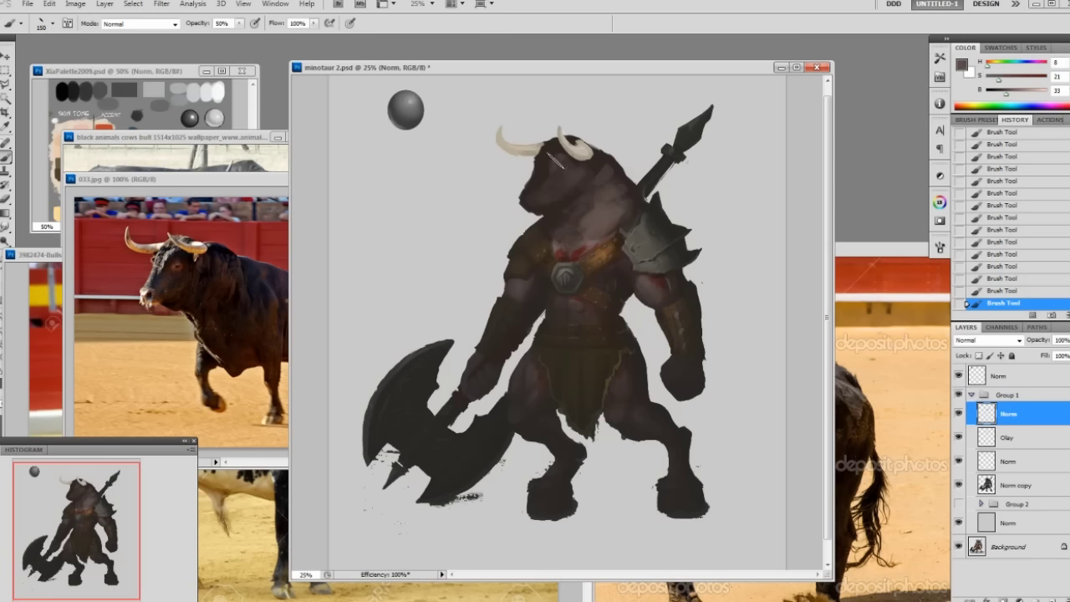
# - Soften the shading on the snout, neck and upper back using browns sampled from the head
pyautogui.press('[')
pyautogui.press('[')
pyautogui.press('[')
pyautogui.keyDown('alt'); pyautogui.click(554, 202); pyautogui.keyUp('alt')
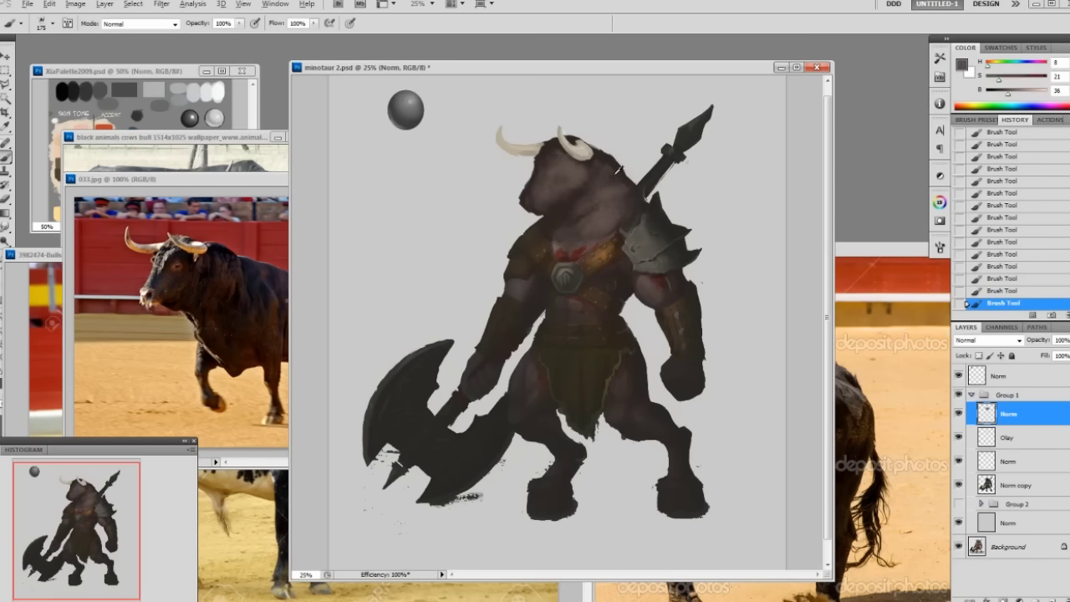
pyautogui.keyDown('alt'); pyautogui.click(619, 173); pyautogui.keyUp('alt')
pyautogui.keyDown('alt'); pyautogui.click(613, 163); pyautogui.keyUp('alt')
pyautogui.keyDown('alt'); pyautogui.click(568, 215); pyautogui.keyUp('alt')
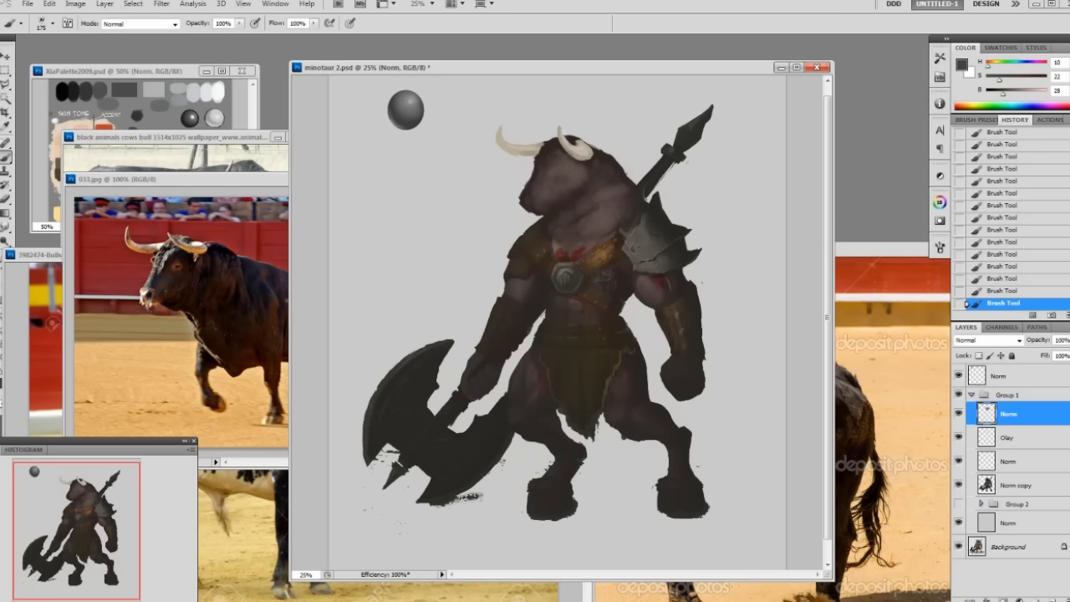
# - Switch to the 60-pixel textured brush tip and paint sampled browns over the chest straps and the hump behind the head
pyautogui.rightClick(595, 279)
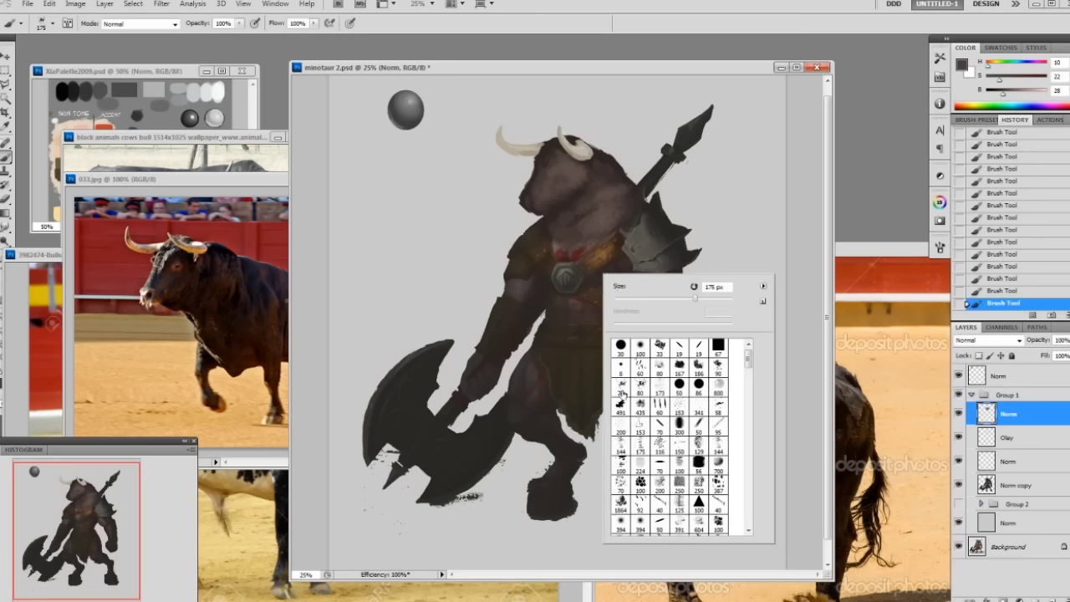
pyautogui.click(641, 366)
pyautogui.click(815, 217)
pyautogui.keyDown('alt'); pyautogui.click(604, 218); pyautogui.keyUp('alt')
pyautogui.keyDown('alt'); pyautogui.click(576, 235); pyautogui.keyUp('alt')
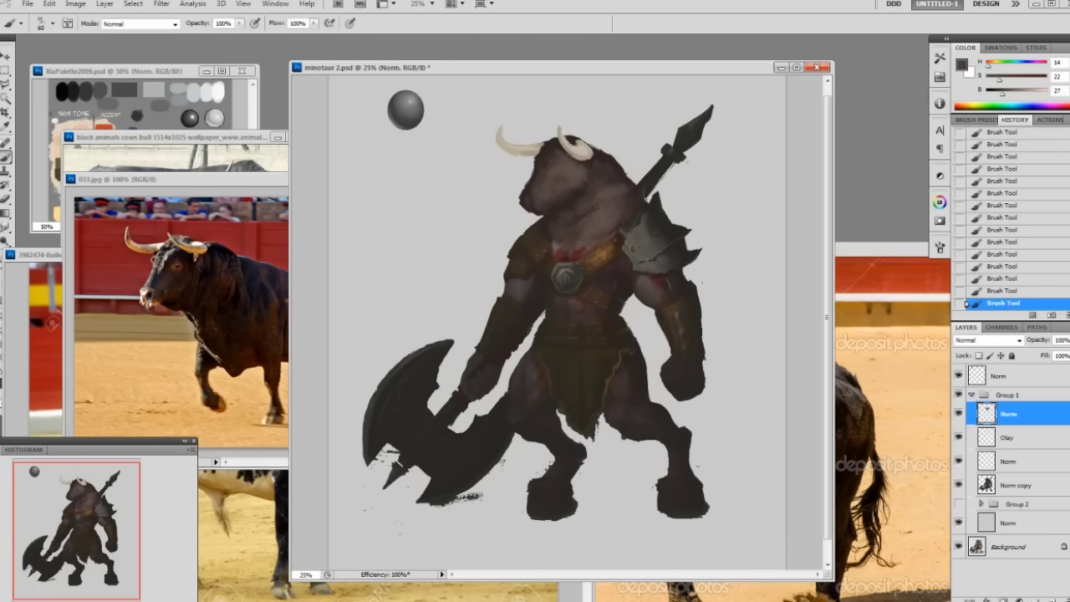
pyautogui.keyDown('alt'); pyautogui.click(587, 236); pyautogui.keyUp('alt')
pyautogui.moveTo(608, 249); pyautogui.dragTo(547, 263)
pyautogui.keyDown('alt'); pyautogui.click(588, 165); pyautogui.keyUp('alt')
pyautogui.moveTo(603, 181); pyautogui.dragTo(620, 165)
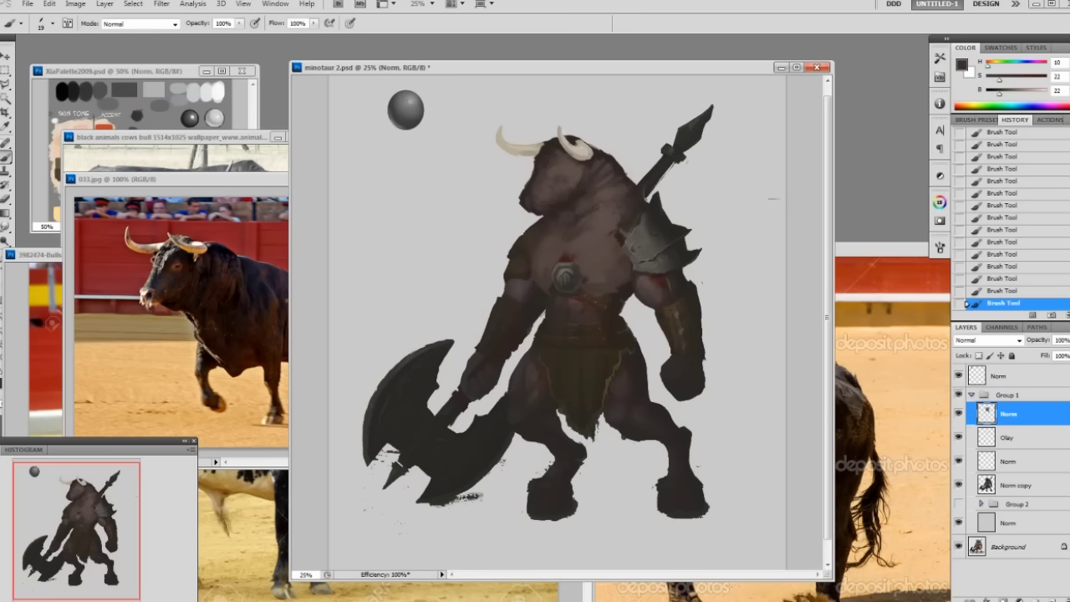
# - Choose another brush tip at 125 pixels and paint brown skin beside the shoulder armour and over the upper arm below it
pyautogui.keyDown('alt'); pyautogui.click(616, 238); pyautogui.keyUp('alt')
pyautogui.rightClick(620, 245)
pyautogui.click(704, 331)
pyautogui.click(778, 222)
pyautogui.moveTo(636, 208); pyautogui.dragTo(624, 220)
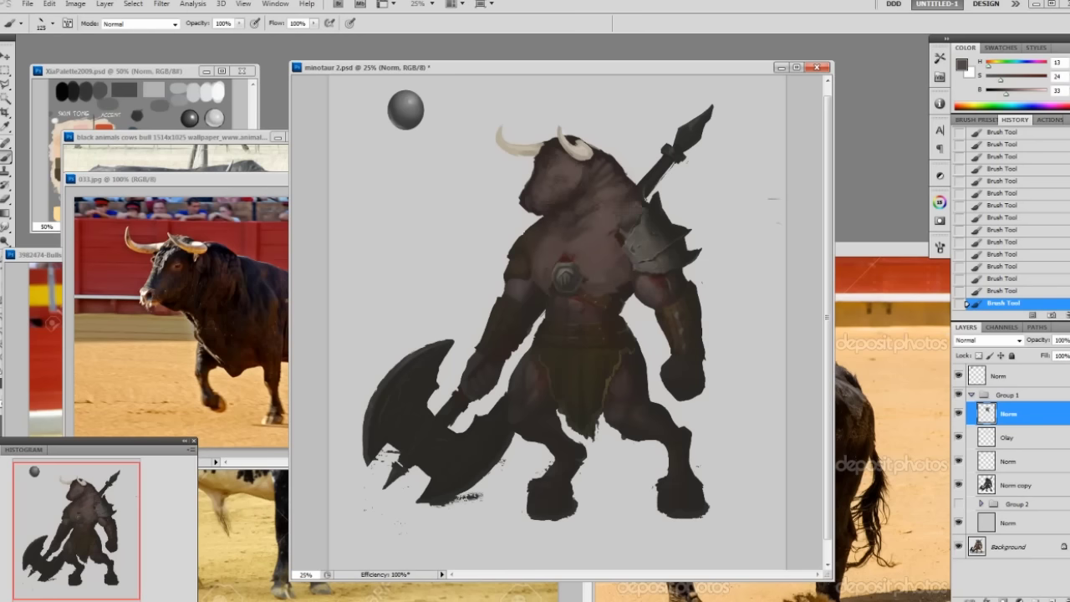
pyautogui.moveTo(663, 290); pyautogui.dragTo(671, 279)
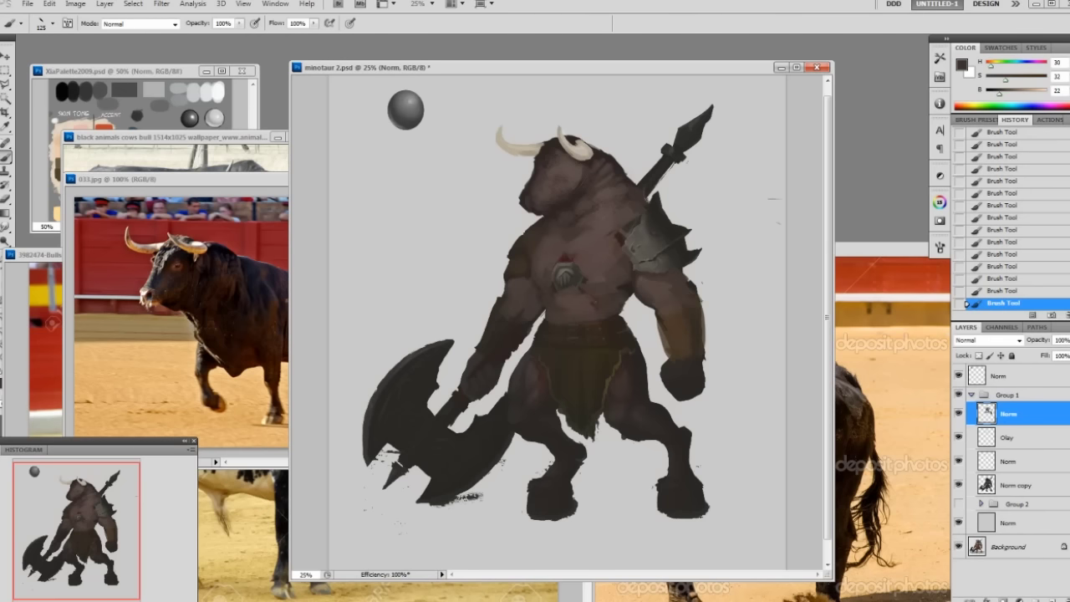
# - Repaint the fist of the armoured arm with brown sampled from the upper arm
pyautogui.keyDown('alt'); pyautogui.click(666, 285); pyautogui.keyUp('alt')
pyautogui.keyDown('alt'); pyautogui.click(693, 313); pyautogui.keyUp('alt')
pyautogui.keyDown('alt'); pyautogui.click(667, 284); pyautogui.keyUp('alt')
pyautogui.moveTo(670, 367)
pyautogui.mouseDown()
pyautogui.moveTo(680, 389)
pyautogui.moveTo(690, 371)
pyautogui.mouseUp()
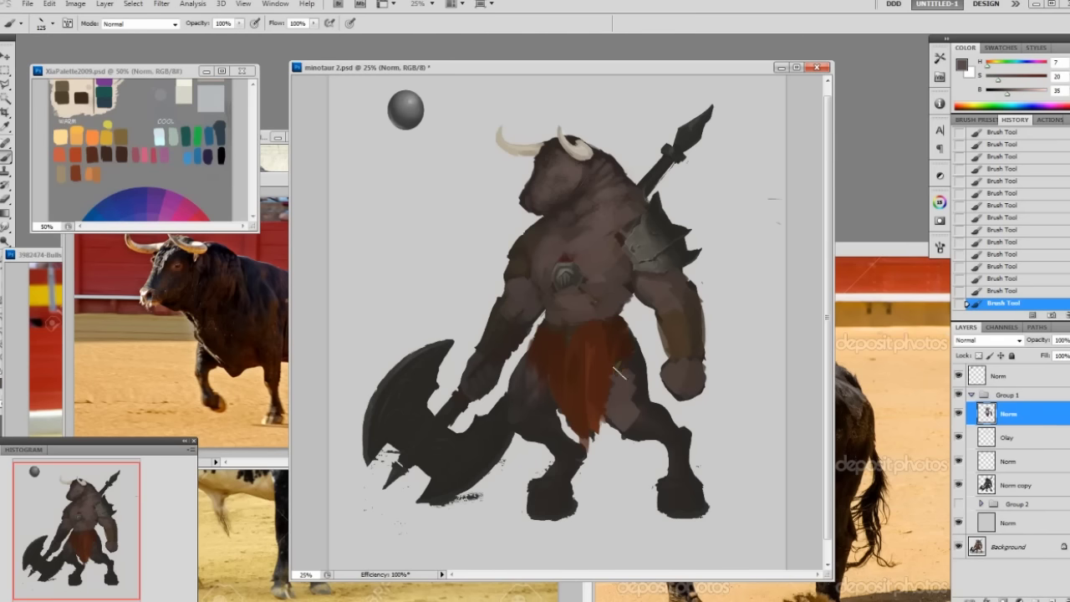
# - Repaint the thigh below the armoured arm and build a new lower leg and larger foot with sampled dark browns
pyautogui.keyDown('alt'); pyautogui.click(631, 285); pyautogui.keyUp('alt')
pyautogui.keyDown('alt'); pyautogui.click(620, 298); pyautogui.keyUp('alt')
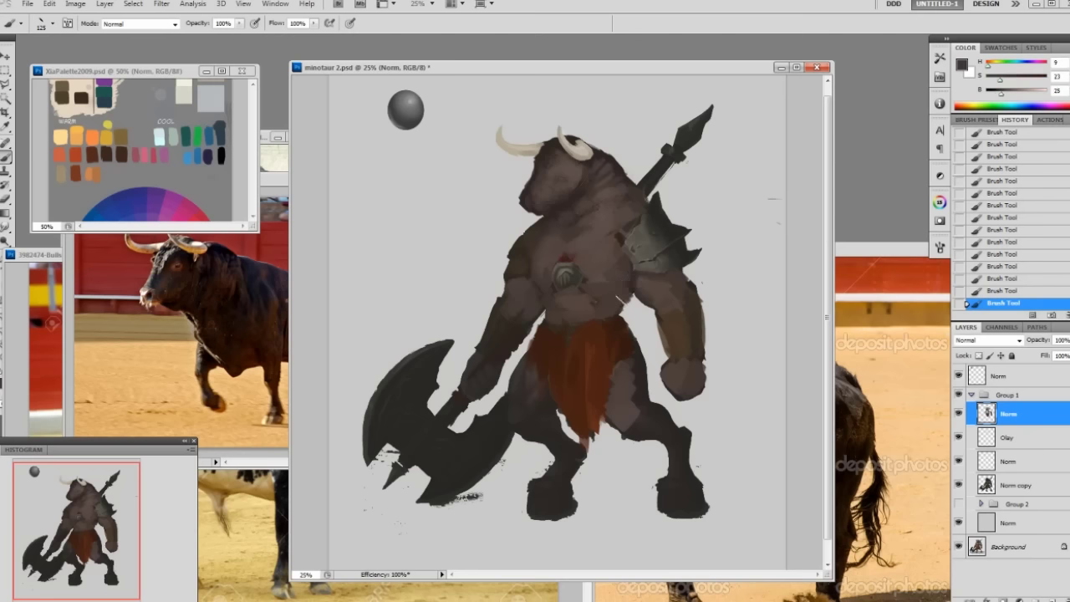
pyautogui.keyDown('alt'); pyautogui.click(635, 401); pyautogui.keyUp('alt')
pyautogui.moveTo(637, 359); pyautogui.dragTo(638, 400)
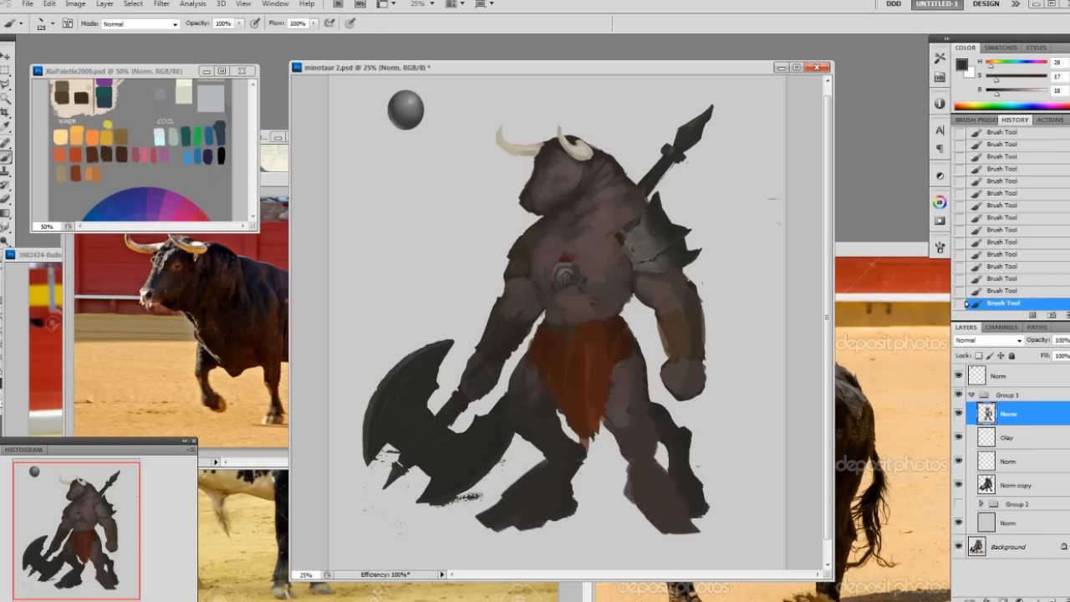
pyautogui.moveTo(635, 460)
pyautogui.mouseDown()
pyautogui.moveTo(625, 427)
pyautogui.moveTo(641, 431)
pyautogui.moveTo(644, 418)
pyautogui.mouseUp()
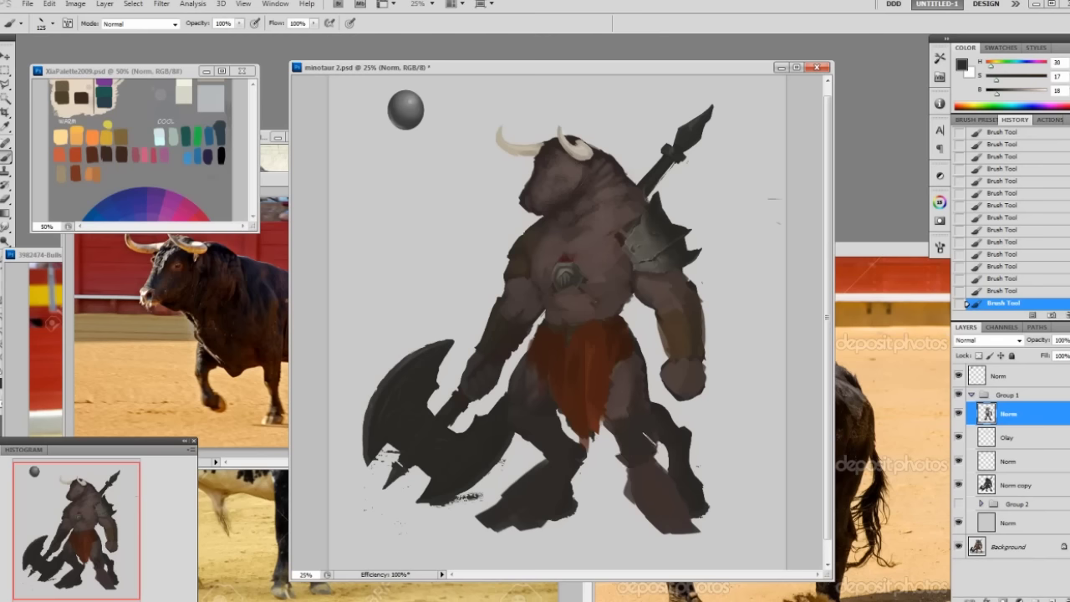
pyautogui.keyDown('alt'); pyautogui.click(645, 488); pyautogui.keyUp('alt')
pyautogui.moveTo(644, 505)
pyautogui.mouseDown()
pyautogui.moveTo(648, 535)
pyautogui.moveTo(669, 555)
pyautogui.moveTo(685, 532)
pyautogui.moveTo(693, 543)
pyautogui.moveTo(683, 551)
pyautogui.mouseUp()
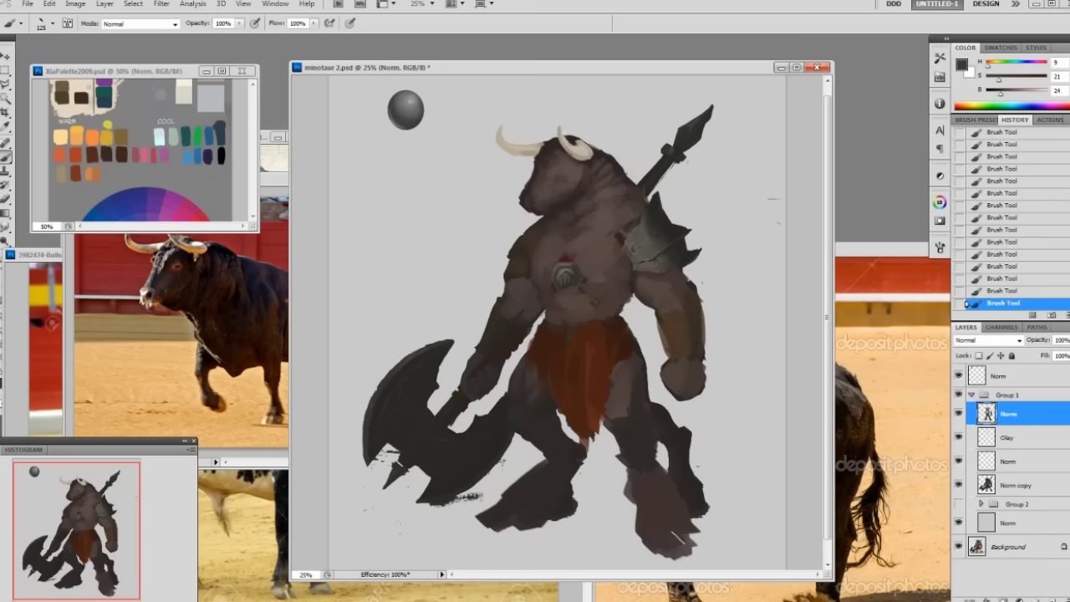
# - Erase the old lower leg behind the new one on the Norm copy layer with an enlarged eraser
pyautogui.click(998, 492)
pyautogui.press('e')
pyautogui.moveTo(678, 416)
pyautogui.mouseDown()
pyautogui.moveTo(665, 445)
pyautogui.moveTo(666, 410)
pyautogui.moveTo(689, 502)
pyautogui.mouseUp()
pyautogui.press(']')
pyautogui.press(']')
pyautogui.press(']')
pyautogui.press(']')
pyautogui.press(']')
# - Add a top Norm layer and sketch guides for the head, torso centreline and pelvis with a 70-pixel orange-red brush
pyautogui.click(1015, 378)
pyautogui.hotkey('ctrl', 'alt', 'shift', 'n')
pyautogui.press('b')
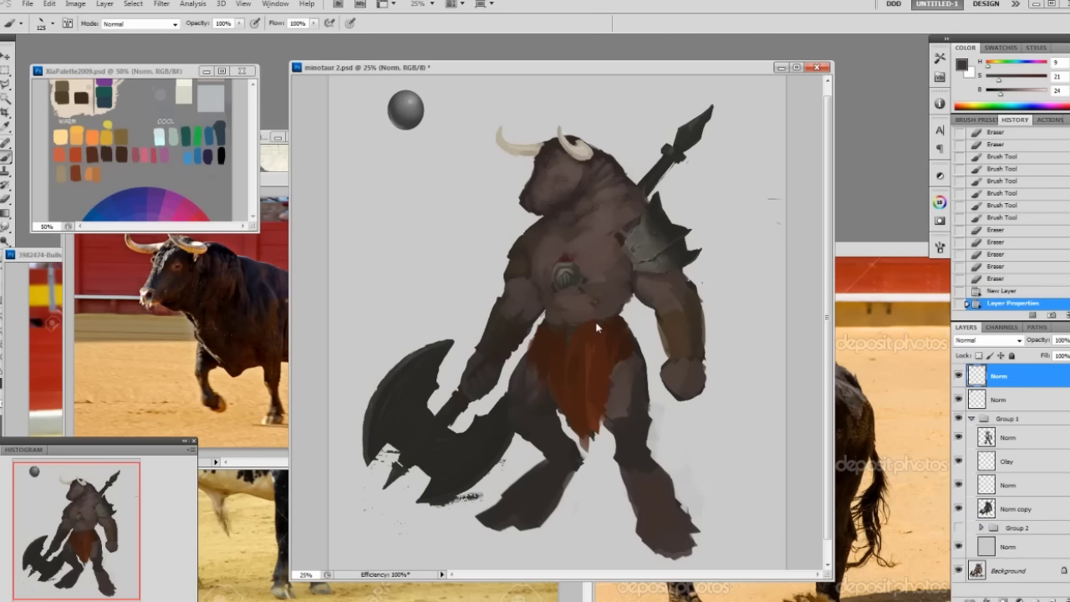
pyautogui.keyDown('alt'); pyautogui.click(79, 154); pyautogui.keyUp('alt')
pyautogui.moveTo(609, 132)
pyautogui.mouseDown()
pyautogui.moveTo(575, 303)
pyautogui.moveTo(560, 322)
pyautogui.mouseUp()
pyautogui.hotkey('ctrl', 'z')
pyautogui.press('[')
pyautogui.press('[')
pyautogui.press('[')
pyautogui.press('[')
pyautogui.press('[')
pyautogui.press('[')
pyautogui.press('[')
pyautogui.press('[')
pyautogui.moveTo(549, 131)
pyautogui.mouseDown()
pyautogui.moveTo(588, 171)
pyautogui.moveTo(595, 164)
pyautogui.moveTo(580, 329)
pyautogui.moveTo(564, 224)
pyautogui.moveTo(594, 335)
pyautogui.moveTo(544, 309)
pyautogui.moveTo(617, 342)
pyautogui.moveTo(604, 373)
pyautogui.moveTo(579, 346)
pyautogui.moveTo(601, 418)
pyautogui.mouseUp()
pyautogui.moveTo(637, 341); pyautogui.dragTo(614, 442)
pyautogui.moveTo(596, 378); pyautogui.dragTo(616, 440)
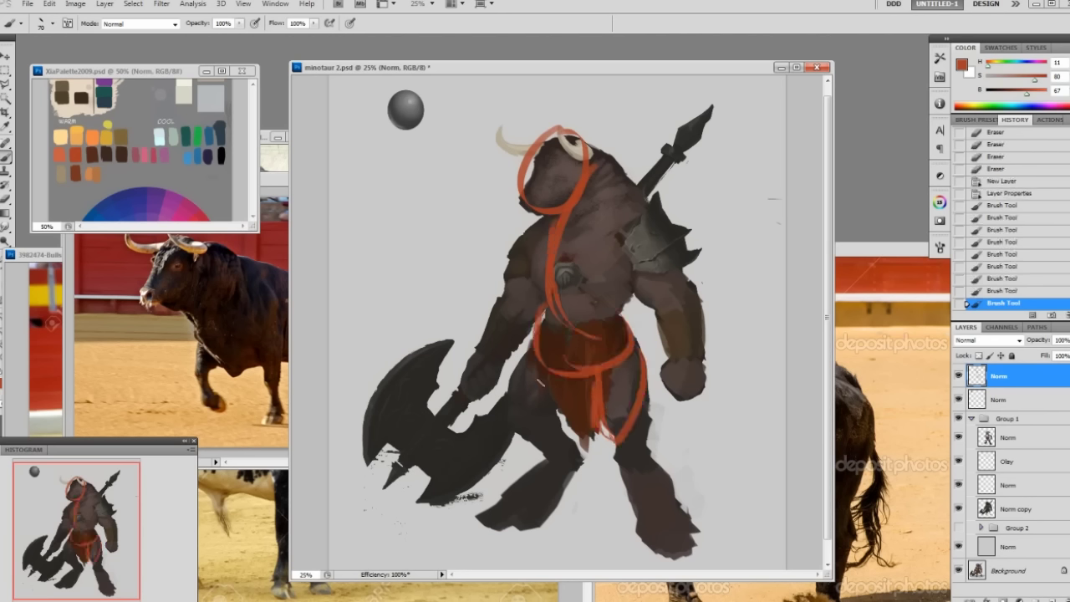
# - Sketch orange-red construction lines over both thighs, lower legs and the front foot
pyautogui.moveTo(532, 360); pyautogui.dragTo(506, 440)
pyautogui.moveTo(576, 379)
pyautogui.mouseDown()
pyautogui.moveTo(507, 439)
pyautogui.moveTo(515, 430)
pyautogui.mouseUp()
pyautogui.moveTo(562, 403)
pyautogui.mouseDown()
pyautogui.moveTo(509, 431)
pyautogui.moveTo(540, 435)
pyautogui.moveTo(520, 437)
pyautogui.moveTo(582, 462)
pyautogui.moveTo(531, 525)
pyautogui.mouseUp()
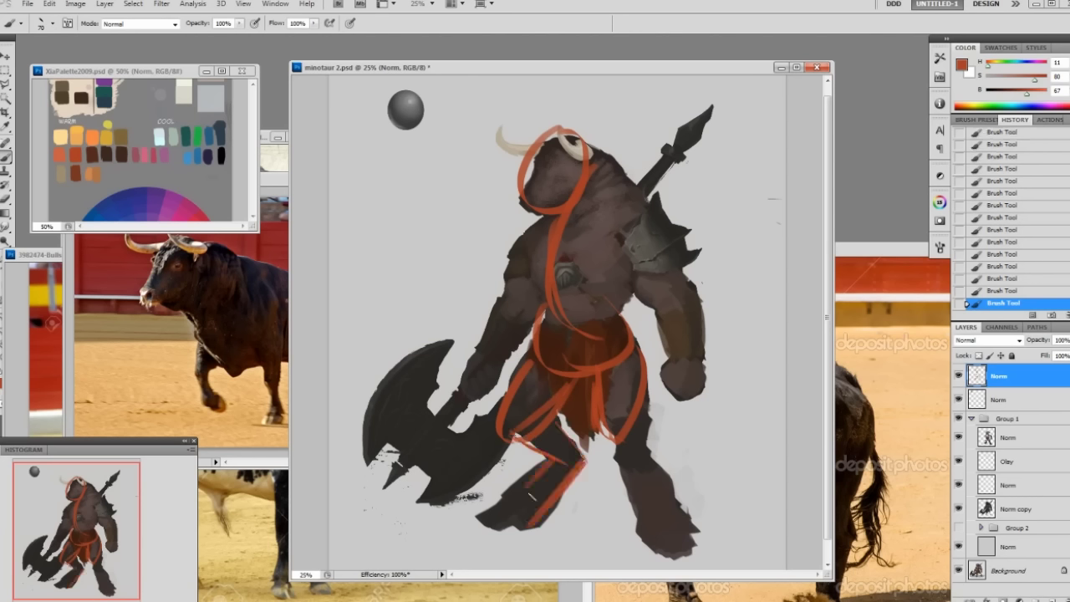
pyautogui.moveTo(619, 440)
pyautogui.mouseDown()
pyautogui.moveTo(612, 473)
pyautogui.moveTo(635, 484)
pyautogui.moveTo(627, 478)
pyautogui.moveTo(637, 539)
pyautogui.mouseUp()
pyautogui.moveTo(650, 482)
pyautogui.mouseDown()
pyautogui.moveTo(635, 530)
pyautogui.moveTo(671, 529)
pyautogui.mouseUp()
pyautogui.moveTo(681, 524); pyautogui.dragTo(643, 551)
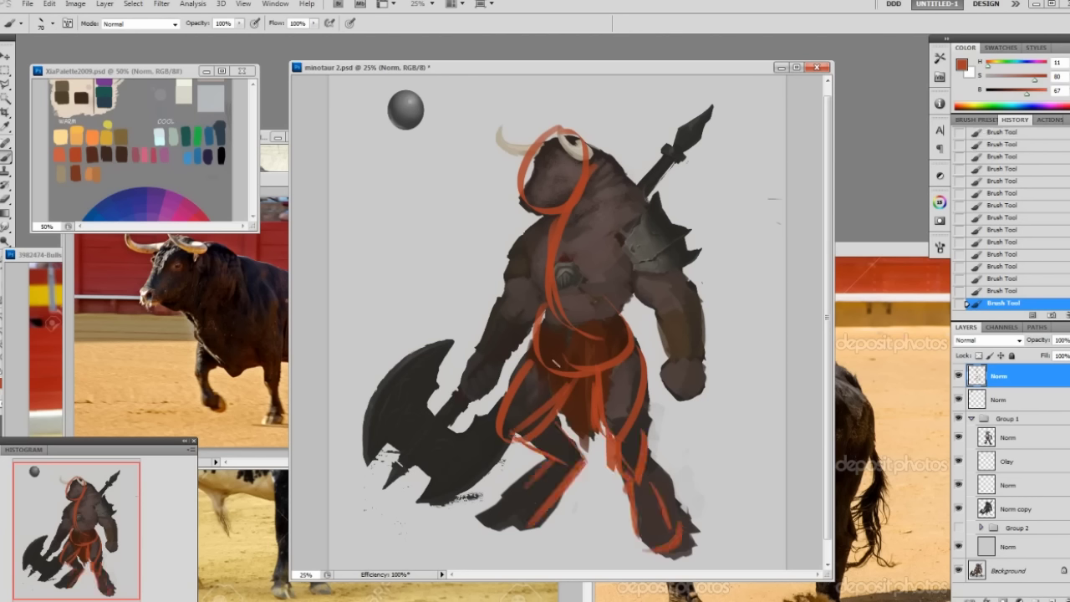
# - Sketch alternative, straighter leg lines with a ground mark and a downward arrow between the feet
pyautogui.moveTo(541, 360); pyautogui.dragTo(523, 512)
pyautogui.hotkey('ctrl', 'z')
pyautogui.moveTo(540, 360); pyautogui.dragTo(514, 537)
pyautogui.moveTo(580, 411)
pyautogui.mouseDown()
pyautogui.moveTo(535, 526)
pyautogui.moveTo(540, 545)
pyautogui.mouseUp()
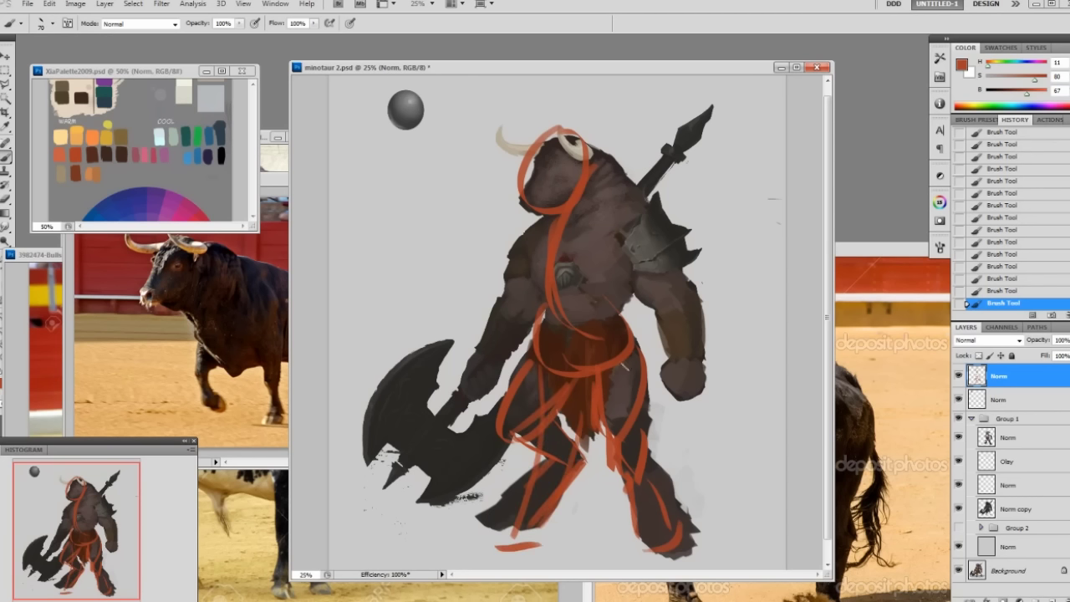
pyautogui.moveTo(614, 471); pyautogui.dragTo(616, 545)
pyautogui.moveTo(592, 465)
pyautogui.mouseDown()
pyautogui.moveTo(581, 510)
pyautogui.moveTo(587, 539)
pyautogui.mouseUp()
pyautogui.moveTo(576, 510); pyautogui.dragTo(600, 532)
pyautogui.moveTo(596, 439); pyautogui.dragTo(587, 533)
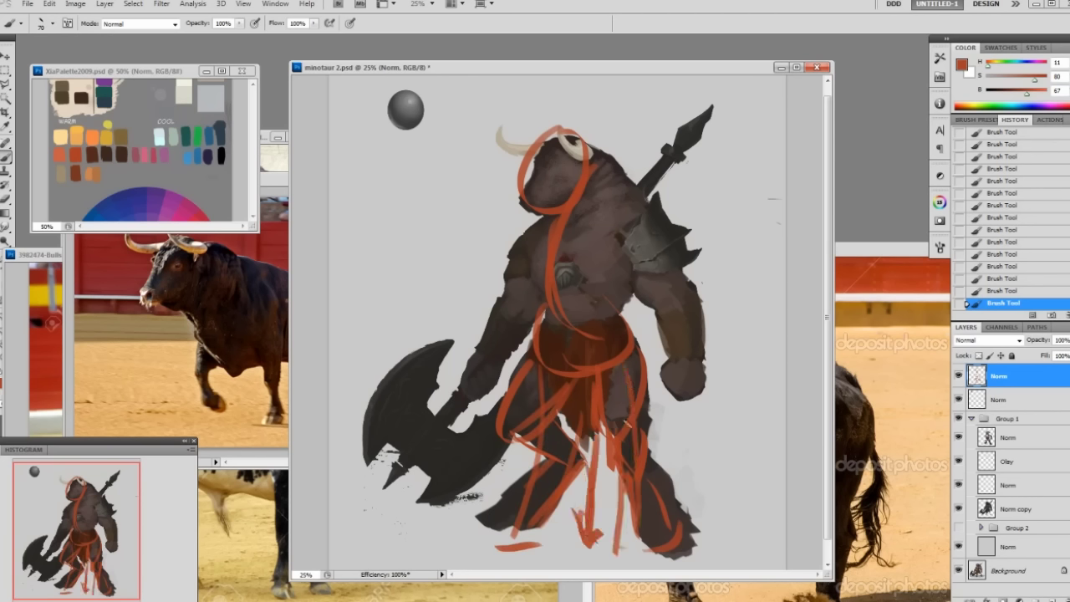
# - Hide the orange-red sketch layer and trim the outer edge of the front lower leg on Group 1's top Norm layer
pyautogui.click(957, 377)
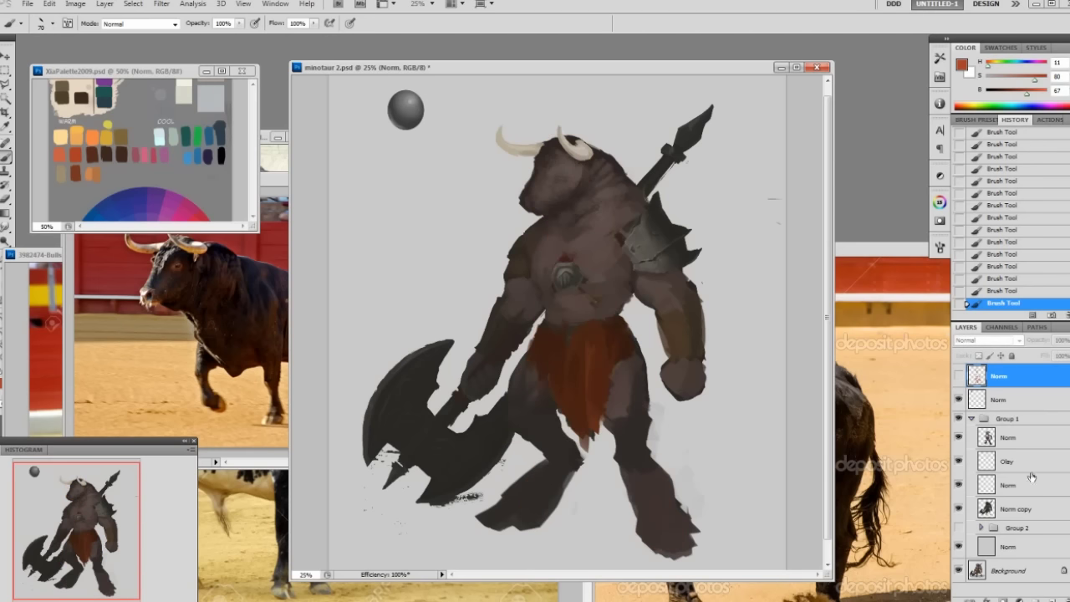
pyautogui.click(1024, 439)
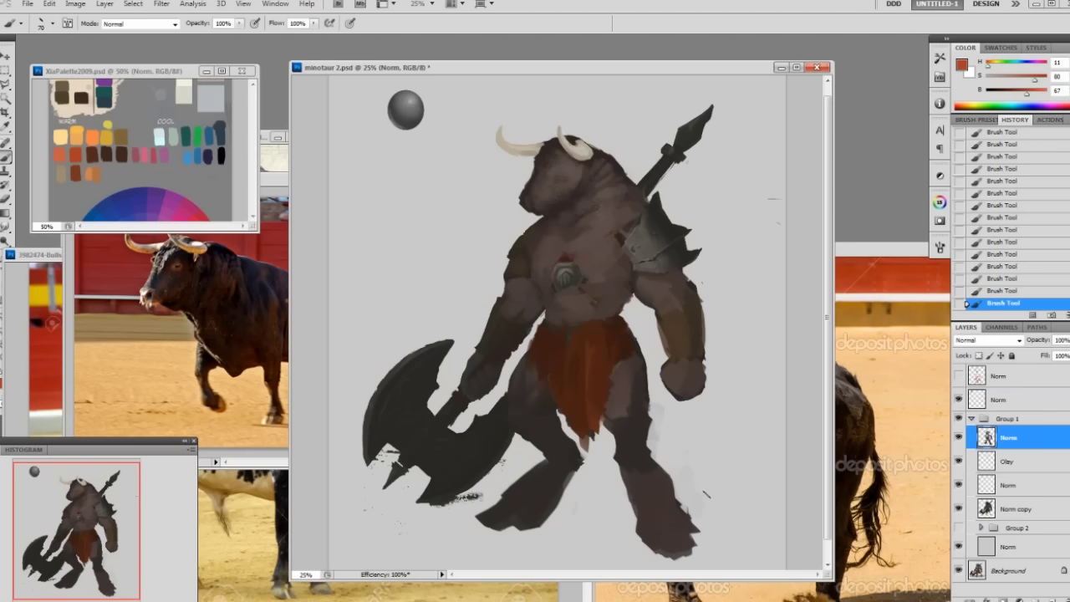
pyautogui.press('e')
pyautogui.moveTo(669, 476); pyautogui.dragTo(687, 510)
# - Slim the outer contour of the axe arm's forearm on the Norm copy layer
pyautogui.click(1016, 509)
pyautogui.press('b')
pyautogui.moveTo(473, 276)
pyautogui.mouseDown()
pyautogui.moveTo(501, 312)
pyautogui.moveTo(498, 285)
pyautogui.moveTo(503, 307)
pyautogui.moveTo(481, 341)
pyautogui.moveTo(503, 313)
pyautogui.moveTo(471, 353)
pyautogui.mouseUp()
pyautogui.press('e')
pyautogui.press('b')
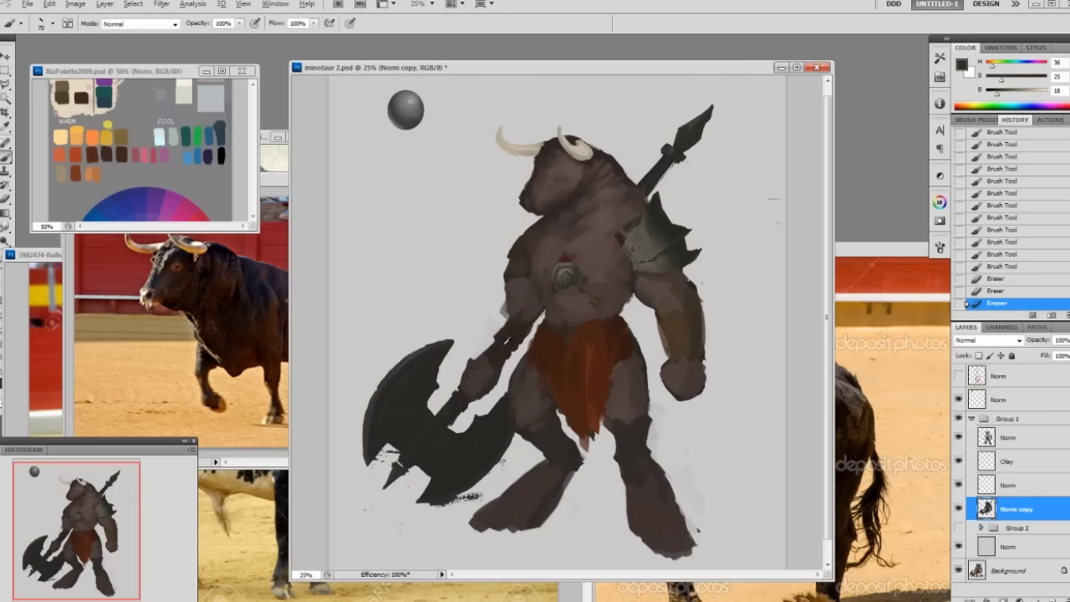
# - Rebuild the axe arm's elbow, forearm and shoulder contour in sampled skin brown, adding a new Norm layer at the top of Group 1
pyautogui.keyDown('alt'); pyautogui.click(518, 308); pyautogui.keyUp('alt')
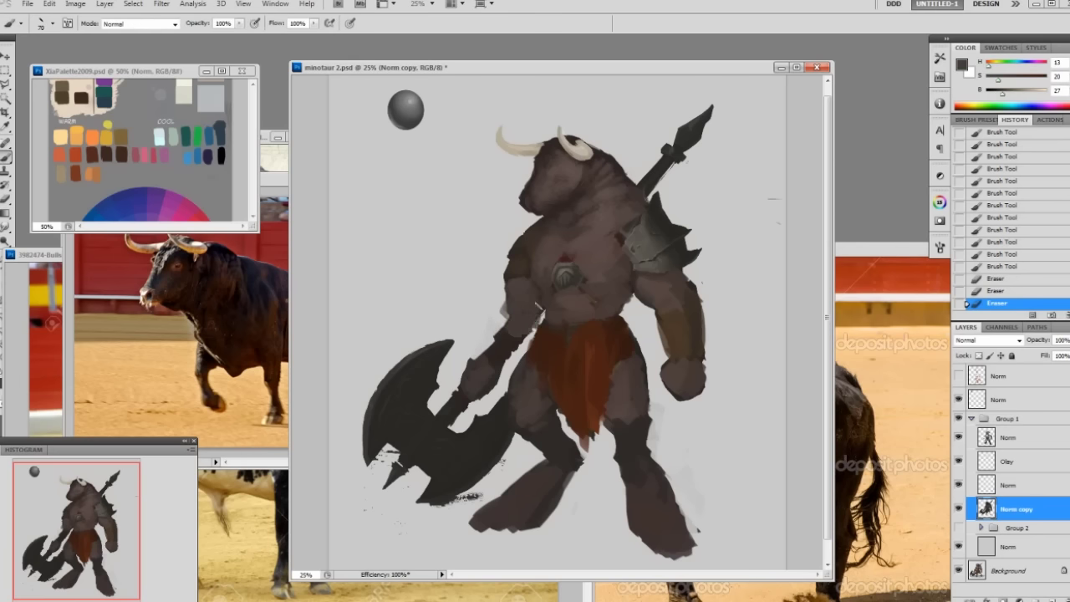
pyautogui.moveTo(537, 317); pyautogui.dragTo(525, 342)
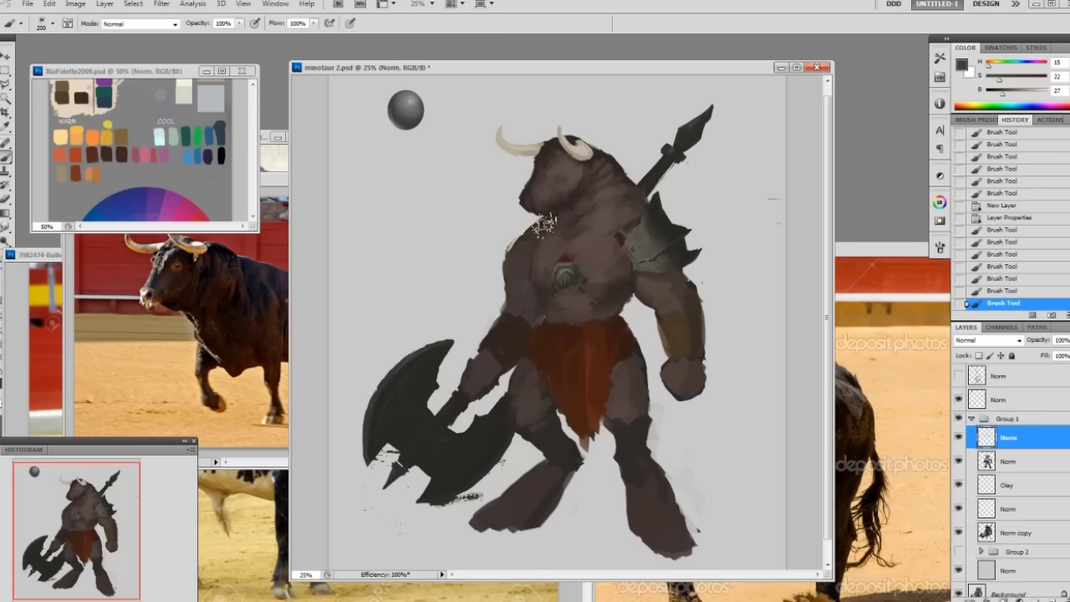
pyautogui.moveTo(553, 219); pyautogui.dragTo(512, 266)
# - Paint sampled skin brown along the waist and hip beside the loincloth, undoing the stray thigh stroke and reducing the brush size
pyautogui.keyDown('alt'); pyautogui.click(613, 296); pyautogui.keyUp('alt')
pyautogui.moveTo(622, 310); pyautogui.dragTo(616, 351)
pyautogui.moveTo(618, 414)
pyautogui.mouseDown()
pyautogui.moveTo(641, 433)
pyautogui.moveTo(643, 407)
pyautogui.moveTo(631, 457)
pyautogui.moveTo(627, 409)
pyautogui.moveTo(631, 459)
pyautogui.moveTo(632, 428)
pyautogui.mouseUp()
pyautogui.hotkey('ctrl', 'z')
pyautogui.press(']')
pyautogui.keyDown('alt'); pyautogui.click(626, 399); pyautogui.keyUp('alt')
pyautogui.press('[')
pyautogui.press('[')
pyautogui.press('[')
pyautogui.press('[')
pyautogui.press('[')
pyautogui.press('[')
pyautogui.press('[')
pyautogui.press('[')
pyautogui.press('[')
pyautogui.press('[')
pyautogui.press('[')
pyautogui.press('[')
pyautogui.press('[')
pyautogui.press('[')
pyautogui.press('[')
pyautogui.press('[')
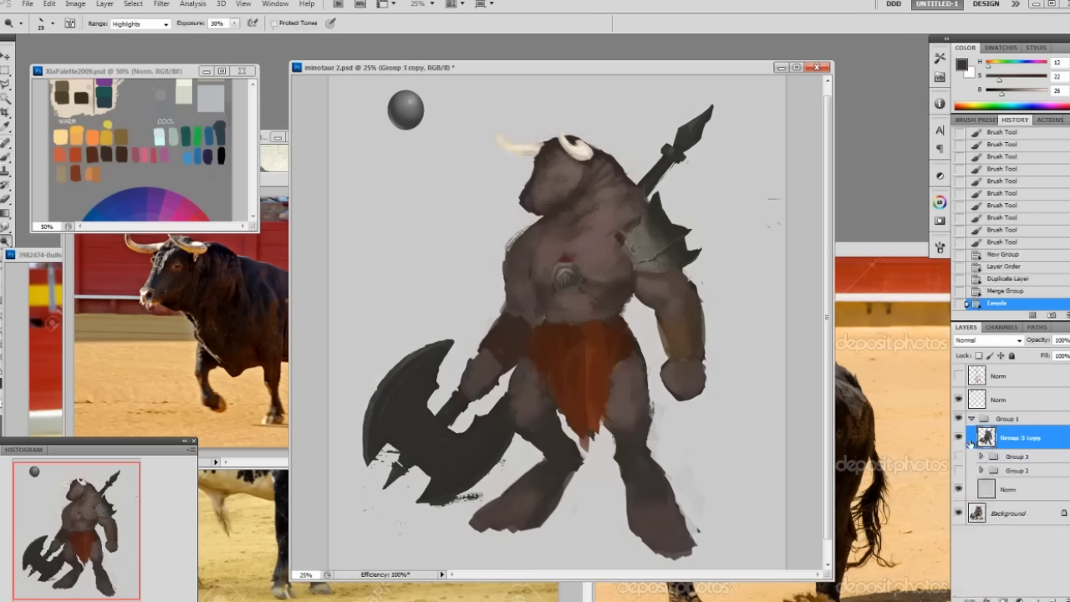
# - Load the Group 3 copy silhouette as a selection, brush soft shading over the torso on a Multiply layer, and deselect
pyautogui.keyDown('ctrl'); pyautogui.click(984, 437); pyautogui.keyUp('ctrl')
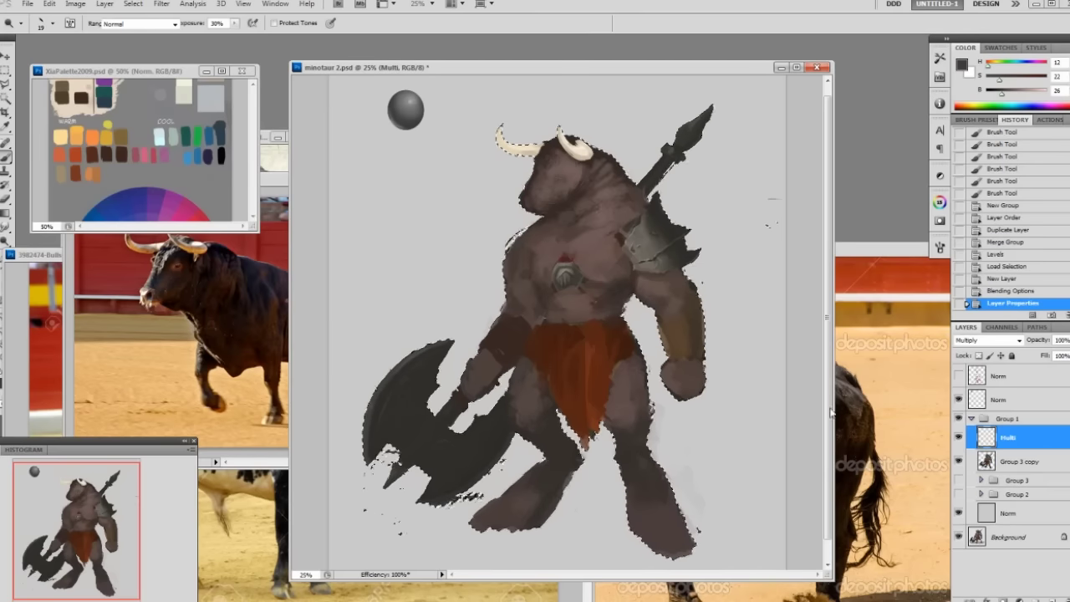
pyautogui.rightClick(539, 266)
pyautogui.press('Return')
pyautogui.hotkey('ctrl', '-')
pyautogui.moveTo(637, 311)
pyautogui.mouseDown()
pyautogui.moveTo(610, 351)
pyautogui.moveTo(552, 309)
pyautogui.moveTo(598, 296)
pyautogui.moveTo(585, 276)
pyautogui.moveTo(544, 282)
pyautogui.moveTo(551, 334)
pyautogui.mouseUp()
pyautogui.hotkey('ctrl', 'd')
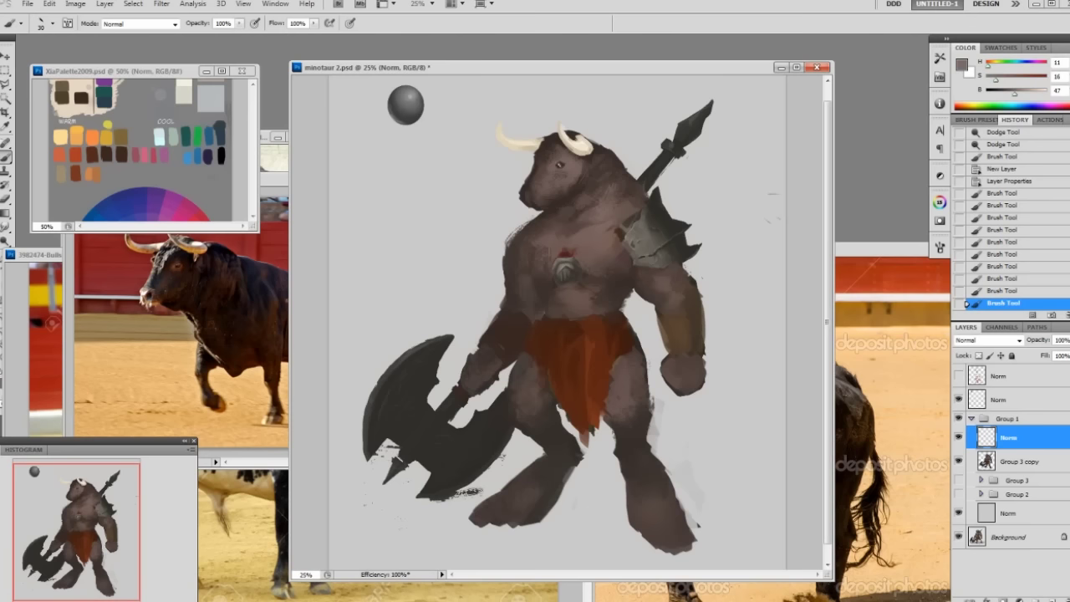
# - Repaint the minotaur's eye area, cheek and muzzle with sampled browns on the top Norm layer, lowering the brush opacity to 50%
pyautogui.moveTo(561, 166)
pyautogui.mouseDown()
pyautogui.moveTo(534, 187)
pyautogui.moveTo(546, 189)
pyautogui.mouseUp()
pyautogui.keyDown('alt'); pyautogui.click(562, 165); pyautogui.keyUp('alt')
pyautogui.press(']')
pyautogui.press(']')
pyautogui.press(']')
pyautogui.press(']')
pyautogui.press(']')
pyautogui.keyDown('alt'); pyautogui.click(547, 179); pyautogui.keyUp('alt')
pyautogui.press('5')
pyautogui.press('[')
pyautogui.press('[')
pyautogui.press('[')
pyautogui.press('[')
pyautogui.press('[')
pyautogui.press('[')
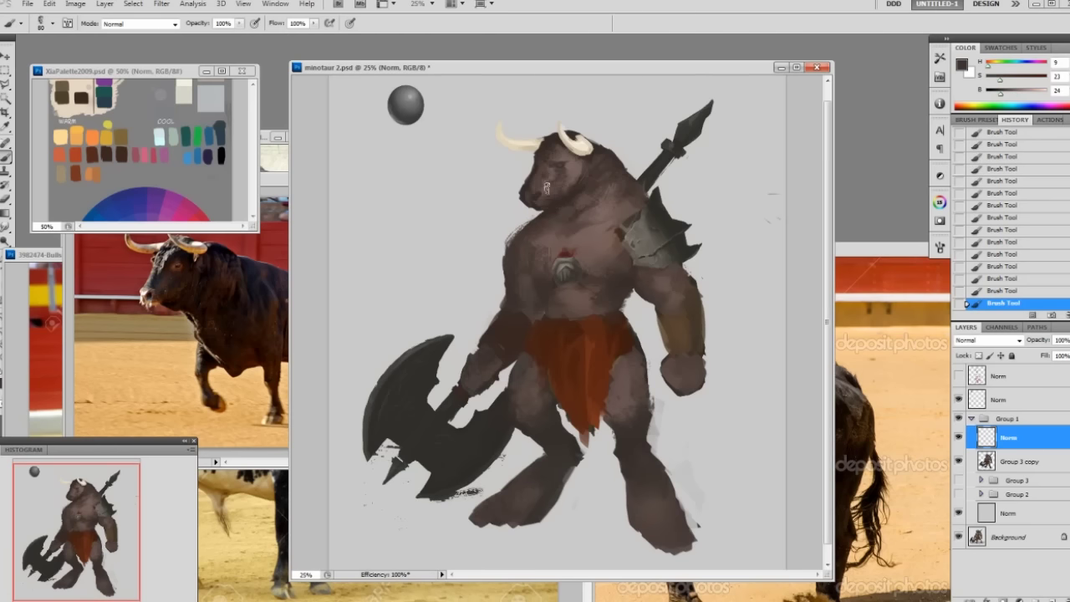
pyautogui.keyDown('alt'); pyautogui.click(552, 160); pyautogui.keyUp('alt')
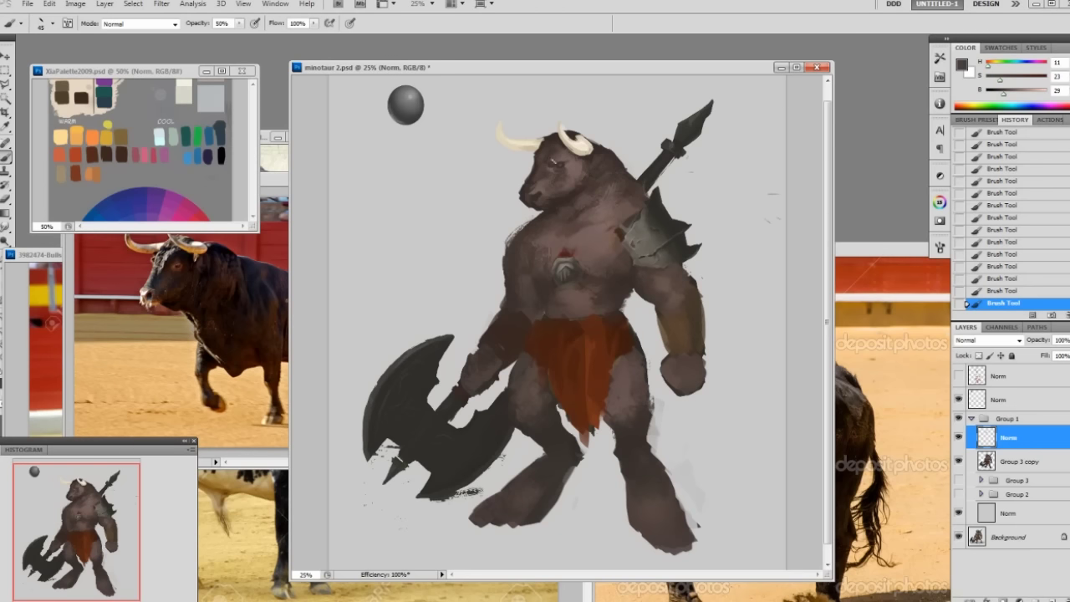
# - Paint the neck and upper chest at 80% opacity with a large brush and brown sampled from the jaw
pyautogui.keyDown('alt'); pyautogui.click(577, 186); pyautogui.keyUp('alt')
pyautogui.press('8')
pyautogui.press(']')
pyautogui.press(']')
pyautogui.press(']')
pyautogui.press(']')
pyautogui.press(']')
pyautogui.press(']')
pyautogui.press(']')
pyautogui.press(']')
pyautogui.press(']')
pyautogui.press(']')
pyautogui.press(']')
pyautogui.press(']')
pyautogui.press(']')
pyautogui.moveTo(614, 205)
pyautogui.mouseDown()
pyautogui.moveTo(531, 220)
pyautogui.moveTo(588, 248)
pyautogui.mouseUp()
# - Shade the belly and the free arm's upper arm with a smaller brush
pyautogui.press('[')
pyautogui.press('[')
pyautogui.press('[')
pyautogui.press('[')
pyautogui.moveTo(580, 290); pyautogui.dragTo(603, 295)
pyautogui.moveTo(667, 272); pyautogui.dragTo(679, 289)
# - Add shading to the thighs with sampled leg browns, and prepare a 50% opacity brush with the neck's dark tone
pyautogui.press('[')
pyautogui.press('[')
pyautogui.press('[')
pyautogui.press('[')
pyautogui.press('[')
pyautogui.keyDown('alt'); pyautogui.click(627, 431); pyautogui.keyUp('alt')
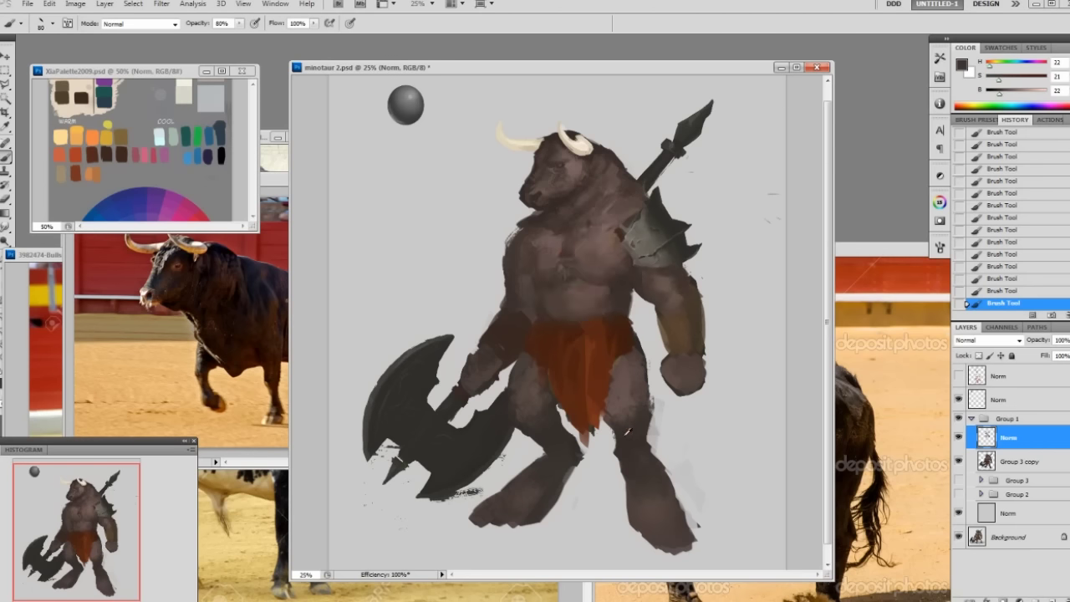
pyautogui.keyDown('alt'); pyautogui.click(550, 407); pyautogui.keyUp('alt')
pyautogui.moveTo(538, 399); pyautogui.dragTo(537, 418)
pyautogui.press('5')
pyautogui.press(']')
pyautogui.press(']')
pyautogui.press(']')
pyautogui.keyDown('alt'); pyautogui.click(628, 187); pyautogui.keyUp('alt')
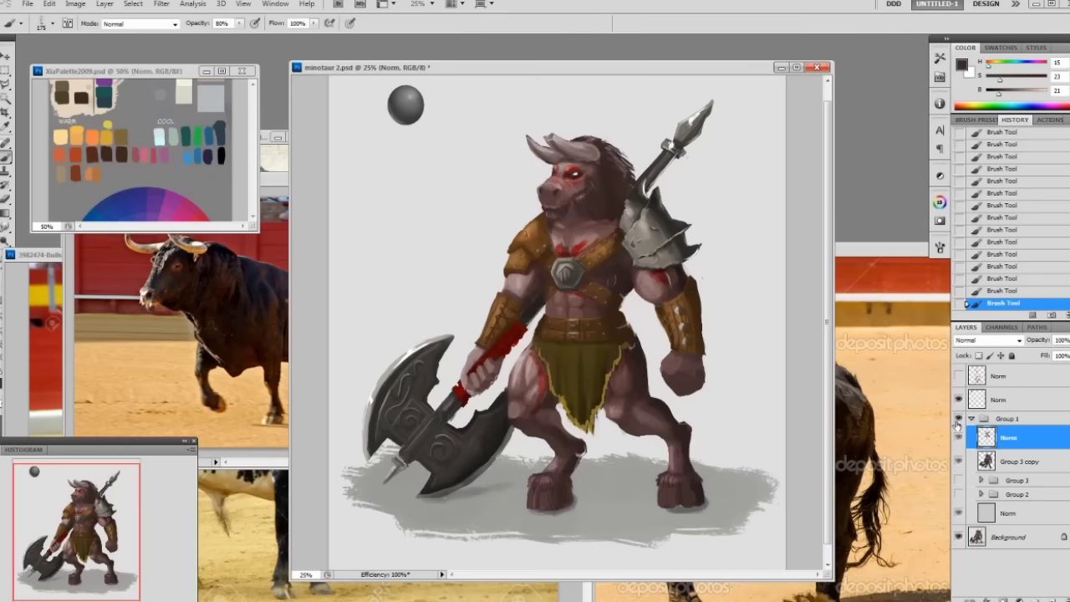
# - Toggle Group 1's visibility to compare the paintover with the student's original minotaur
pyautogui.click(957, 421)
pyautogui.click(957, 420)
pyautogui.click(958, 420)
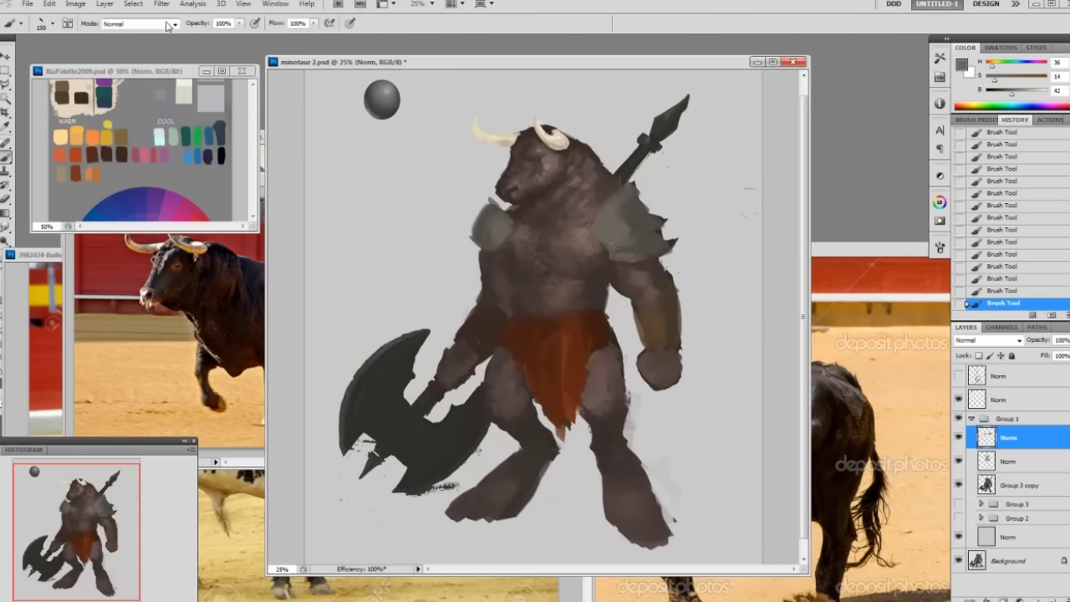
# - Brush highlights onto the large pauldron with a different brush blending mode, then return the brush to Normal
pyautogui.click(162, 24)
pyautogui.click(150, 172)
pyautogui.moveTo(632, 233); pyautogui.dragTo(611, 219)
pyautogui.hotkey('shift', 'alt', 'n')
pyautogui.rightClick(628, 238)
pyautogui.press('Return')
# - Model the large pauldron's metal surface with sampled light and dark greys, using a smaller brush at 70% opacity
pyautogui.keyDown('alt'); pyautogui.click(623, 218); pyautogui.keyUp('alt')
pyautogui.press(']')
pyautogui.press(']')
pyautogui.press('[')
pyautogui.press('[')
pyautogui.press('[')
pyautogui.press('[')
pyautogui.press('[')
pyautogui.press('7')
pyautogui.keyDown('alt'); pyautogui.click(616, 224); pyautogui.keyUp('alt')
pyautogui.moveTo(617, 224)
pyautogui.mouseDown()
pyautogui.moveTo(617, 238)
pyautogui.moveTo(628, 221)
pyautogui.moveTo(636, 239)
pyautogui.mouseUp()
pyautogui.keyDown('alt'); pyautogui.click(622, 237); pyautogui.keyUp('alt')
pyautogui.keyDown('alt'); pyautogui.click(640, 213); pyautogui.keyUp('alt')
pyautogui.rightClick(635, 207)
pyautogui.doubleClick(713, 279)
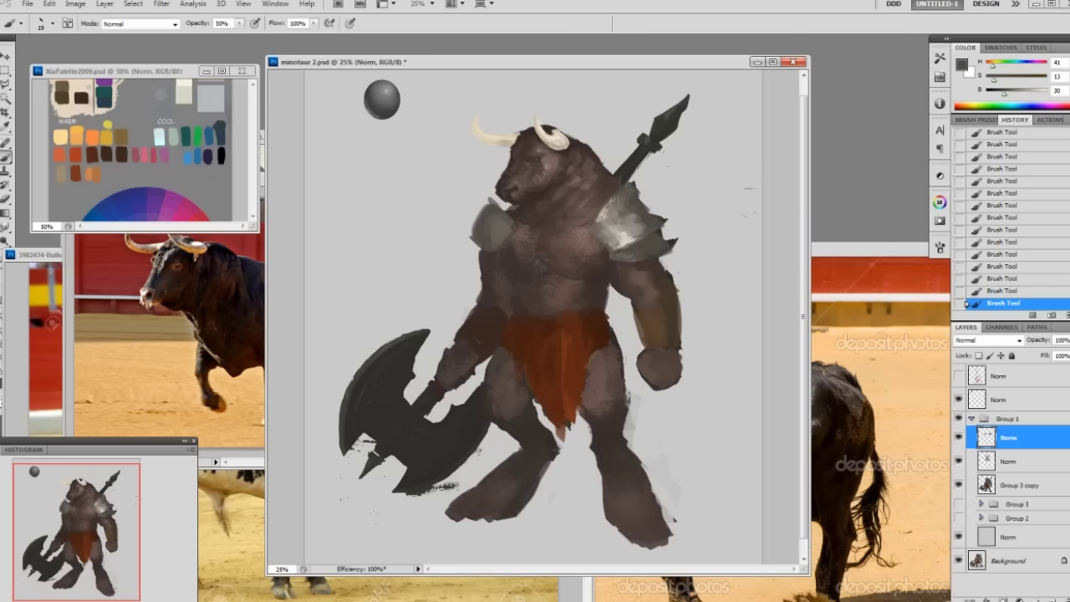
# - Define the large pauldron's overlapping plates at 100% opacity and add matching metallic highlights to the smaller pauldron
pyautogui.press('0')
pyautogui.moveTo(608, 219); pyautogui.dragTo(642, 237)
pyautogui.moveTo(620, 256); pyautogui.dragTo(653, 247)
pyautogui.press(']')
pyautogui.press(']')
pyautogui.keyDown('alt'); pyautogui.click(628, 226); pyautogui.keyUp('alt')
pyautogui.moveTo(490, 224)
pyautogui.mouseDown()
pyautogui.moveTo(504, 229)
pyautogui.moveTo(495, 249)
pyautogui.moveTo(490, 218)
pyautogui.mouseUp()
pyautogui.keyDown('alt'); pyautogui.click(483, 227); pyautogui.keyUp('alt')
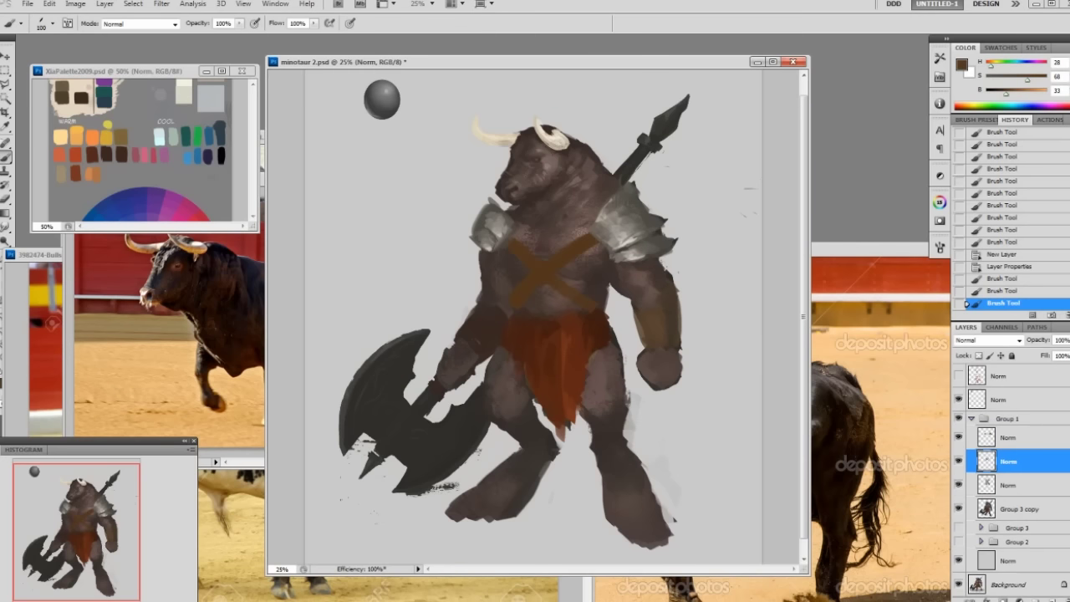
# - Refine the crossed chest straps with sampled tones and a smaller brush at 50% opacity, stepping back through unwanted strokes
pyautogui.moveTo(540, 278)
pyautogui.mouseDown()
pyautogui.moveTo(517, 299)
pyautogui.moveTo(540, 276)
pyautogui.moveTo(562, 294)
pyautogui.mouseUp()
pyautogui.keyDown('alt'); pyautogui.click(577, 276); pyautogui.keyUp('alt')
pyautogui.press('5')
pyautogui.press('[')
pyautogui.press('[')
pyautogui.press('[')
pyautogui.hotkey('ctrl', 'alt', 'z')
pyautogui.hotkey('ctrl', 'alt', 'z')
pyautogui.hotkey('ctrl', 'z')
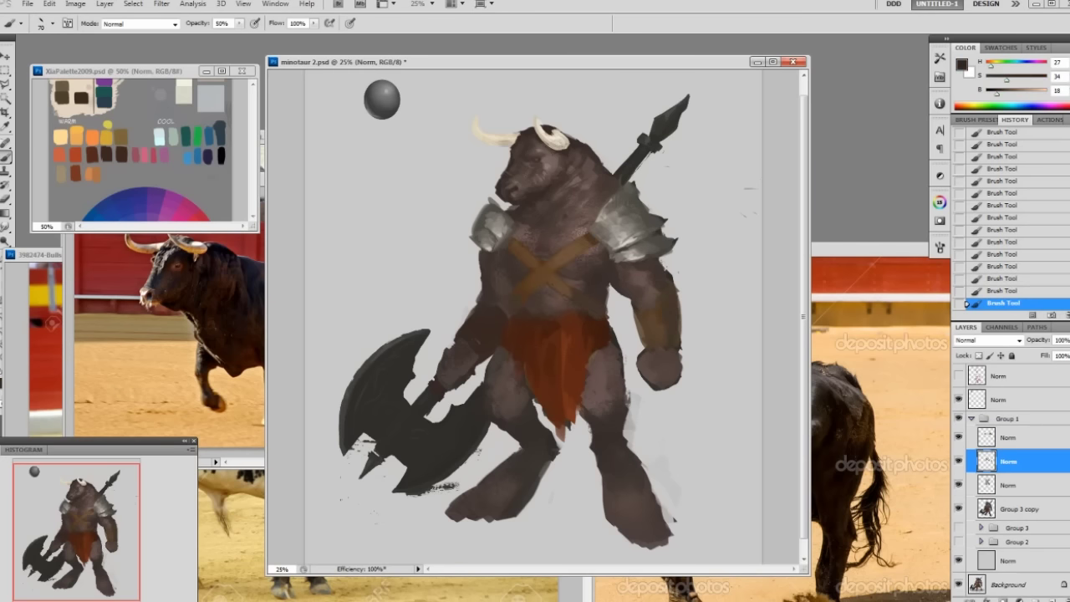
# - Paint a brown belt across the waist above the loincloth at 100% opacity
pyautogui.keyDown('alt'); pyautogui.click(574, 296); pyautogui.keyUp('alt')
pyautogui.press('0')
pyautogui.moveTo(511, 320); pyautogui.dragTo(604, 319)
# - Refine the large pauldron's plates on Group 1's top Norm layer with a larger brush at 30% opacity
pyautogui.click(1008, 437)
pyautogui.press(']')
pyautogui.press(']')
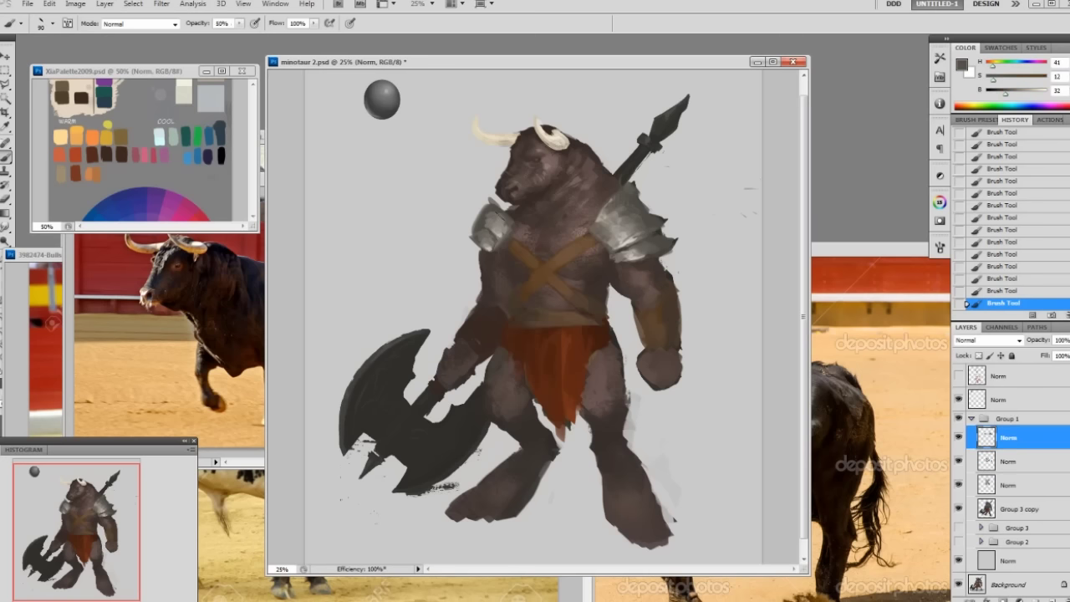
pyautogui.press(']')
pyautogui.press('3')
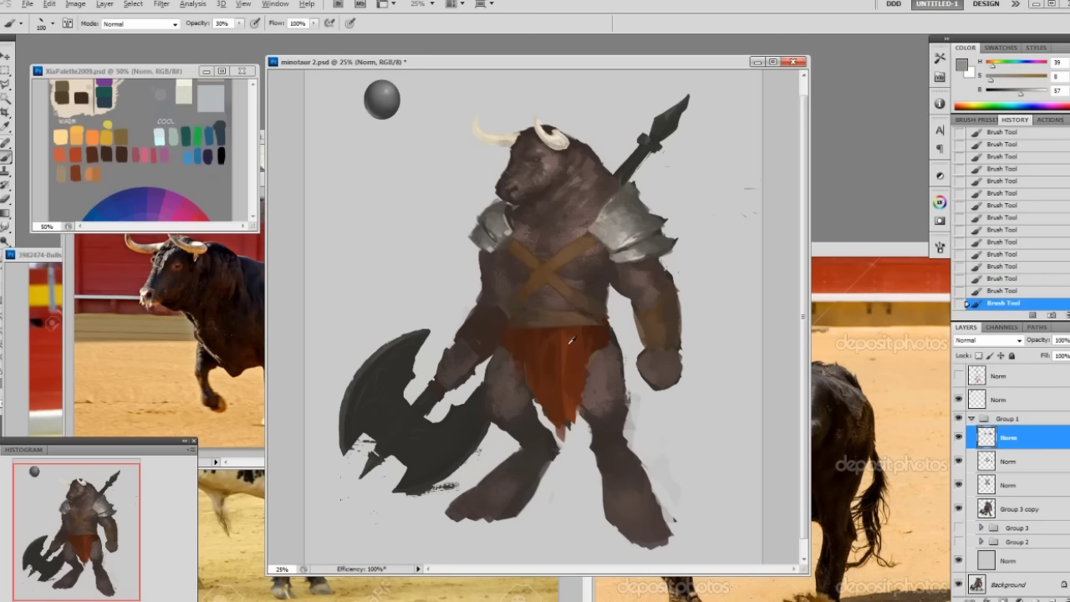
# - Extend the loincloth in sampled red, then duplicate the grouped paint layers as Group 4 copy and hide Group 4
pyautogui.keyDown('alt'); pyautogui.click(568, 334); pyautogui.keyUp('alt')
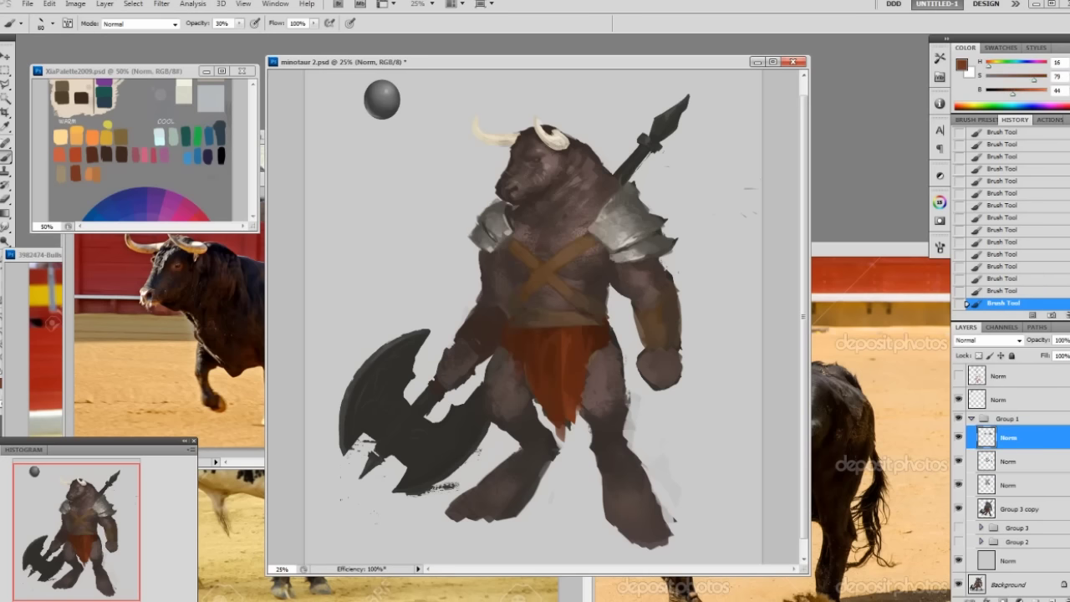
pyautogui.moveTo(1040, 432); pyautogui.dragTo(1051, 599)
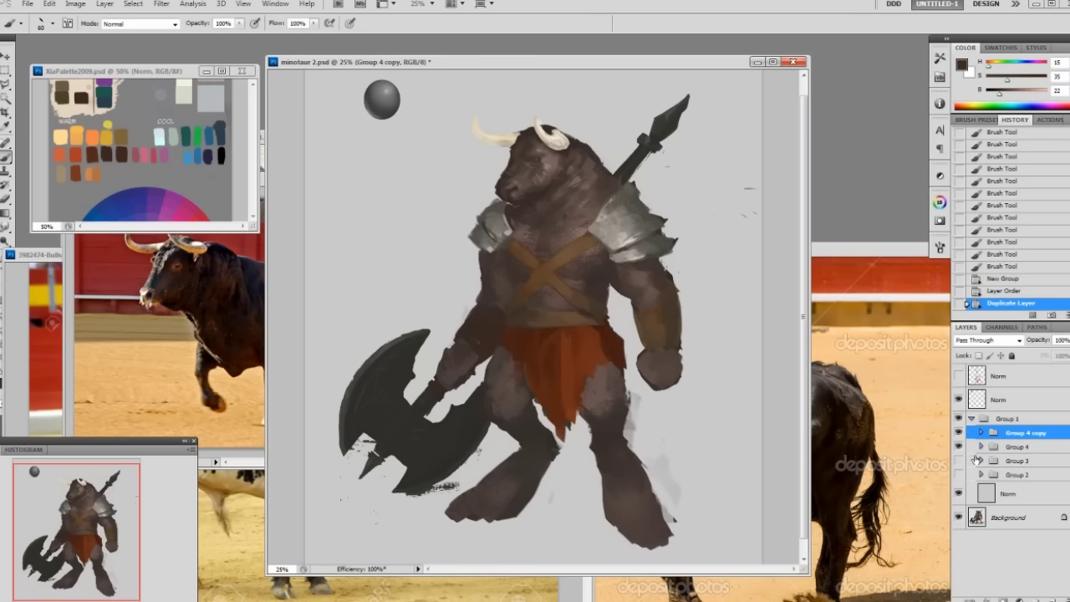
pyautogui.click(958, 447)
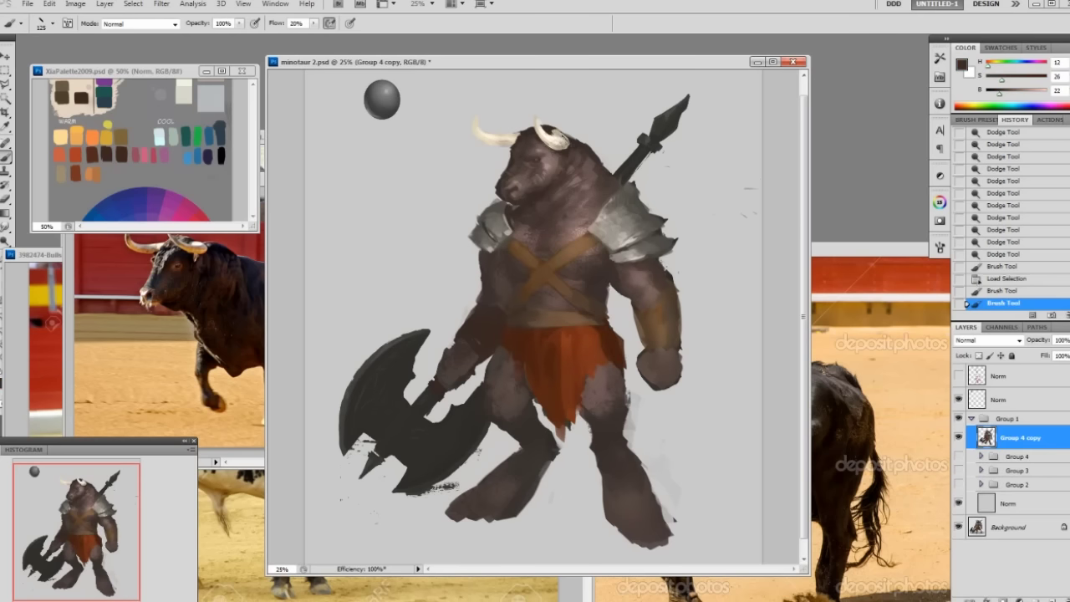
# - Paint darker texture at the horn bases and add an ear below the far horn on the merged Group 4 copy layer
pyautogui.moveTo(543, 122)
pyautogui.mouseDown()
pyautogui.moveTo(560, 144)
pyautogui.moveTo(536, 137)
pyautogui.mouseUp()
pyautogui.moveTo(537, 125); pyautogui.dragTo(539, 138)
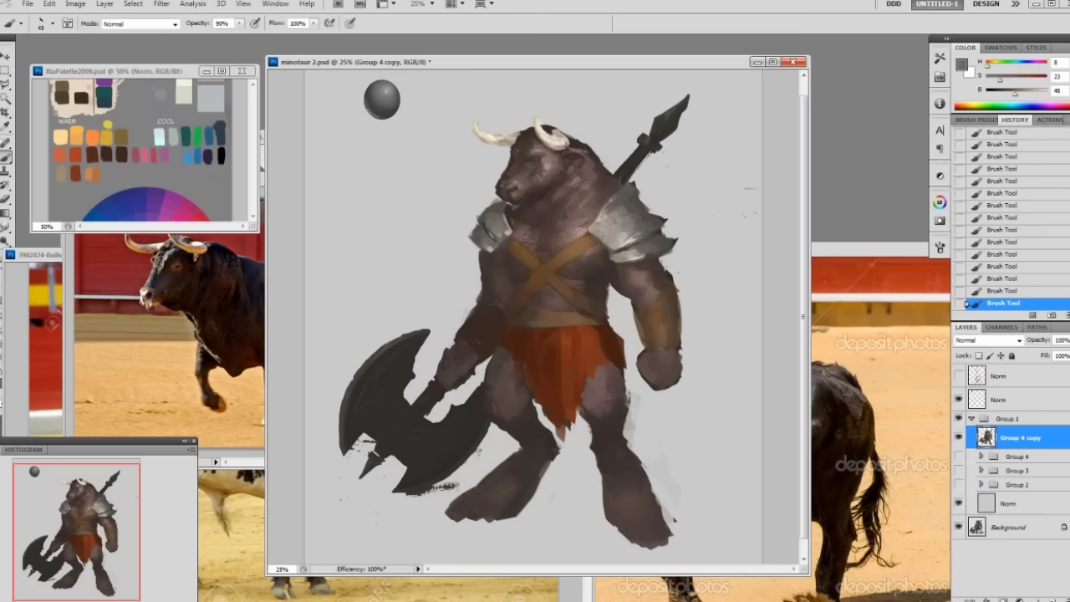
pyautogui.keyDown('alt'); pyautogui.click(591, 153); pyautogui.keyUp('alt')
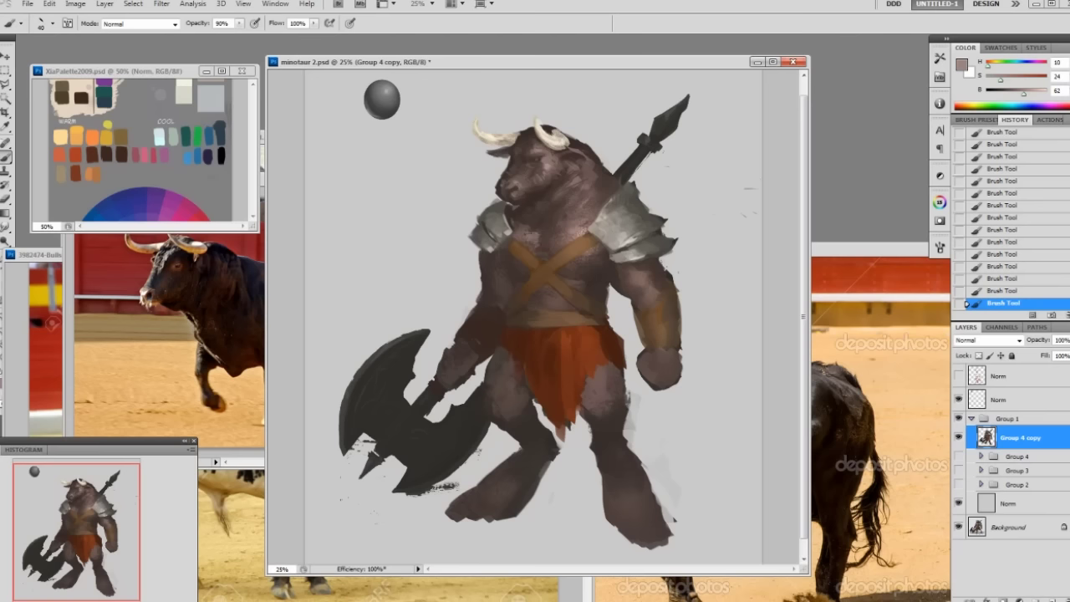
# - Refine the upper chest fur around the crossed straps with sampled tones, undoing one stroke
pyautogui.keyDown('alt'); pyautogui.click(571, 233); pyautogui.keyUp('alt')
pyautogui.keyDown('alt'); pyautogui.click(583, 229); pyautogui.keyUp('alt')
pyautogui.hotkey('ctrl', 'z')
pyautogui.keyDown('alt'); pyautogui.click(592, 249); pyautogui.keyUp('alt')
pyautogui.keyDown('alt'); pyautogui.click(579, 273); pyautogui.keyUp('alt')
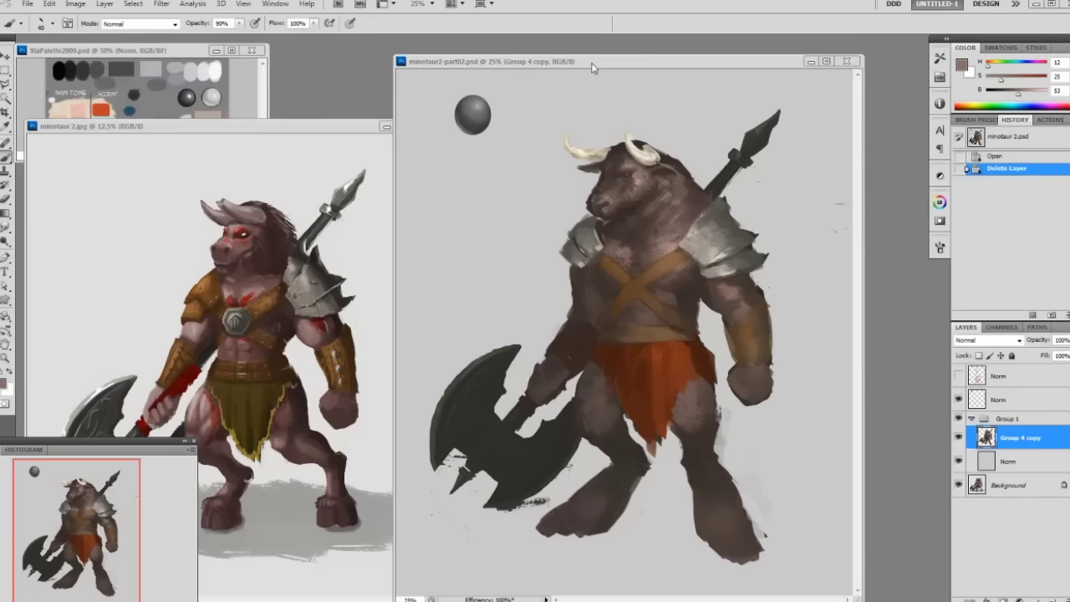
# - Reposition the minotaur2-part02.psd window beside the original image and trim the free arm's inner edge with the Eraser
pyautogui.moveTo(594, 65); pyautogui.dragTo(559, 61)
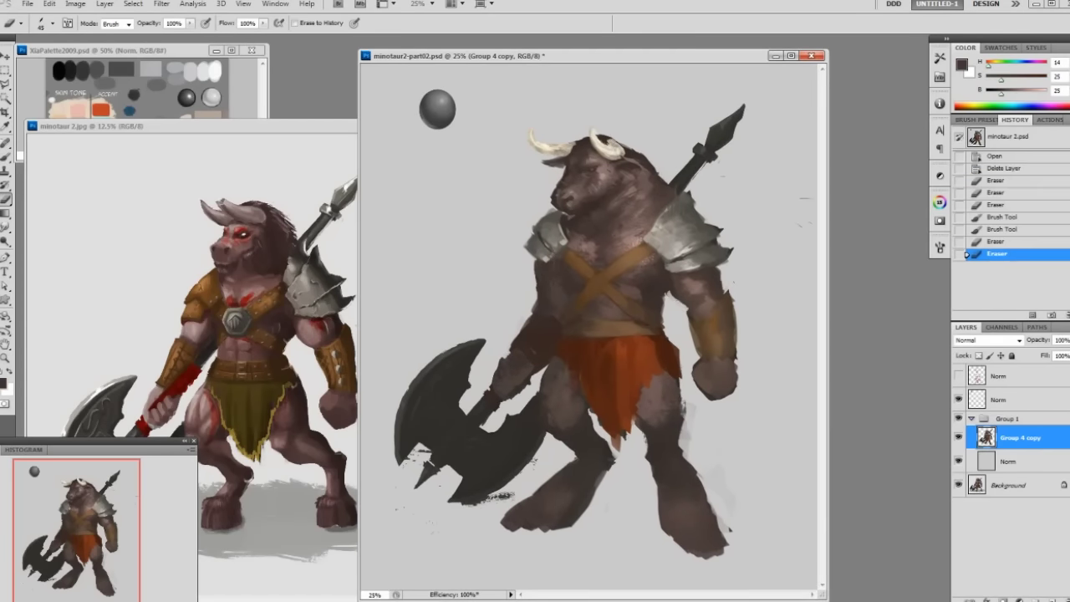
pyautogui.moveTo(677, 305); pyautogui.dragTo(668, 296)
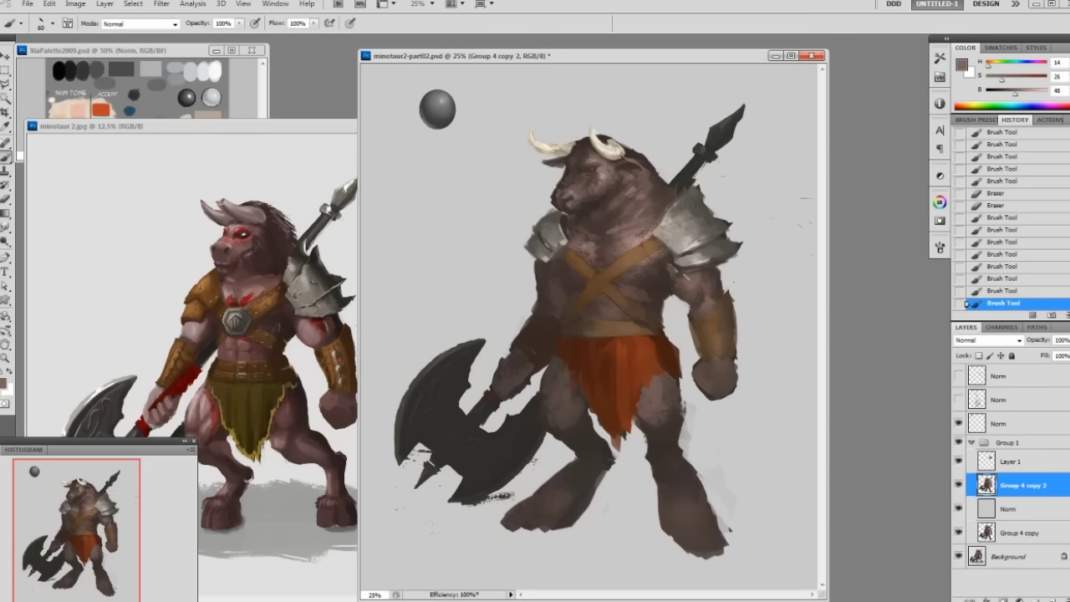
# - Model the free arm's upper arm muscles below the large pauldron with sampled skin tones on Group 4 copy 2
pyautogui.keyDown('alt'); pyautogui.click(693, 275); pyautogui.keyUp('alt')
pyautogui.moveTo(679, 276)
pyautogui.mouseDown()
pyautogui.moveTo(690, 273)
pyautogui.moveTo(716, 313)
pyautogui.mouseUp()
pyautogui.press(']')
pyautogui.press(']')
pyautogui.press(']')
pyautogui.press(']')
pyautogui.keyDown('alt'); pyautogui.click(678, 291); pyautogui.keyUp('alt')
# - Define the inner contour of the free arm's upper arm with a smaller brush and sampled shadow tone
pyautogui.keyDown('alt'); pyautogui.click(681, 267); pyautogui.keyUp('alt')
pyautogui.press('[')
pyautogui.press('[')
pyautogui.press('[')
pyautogui.press('[')
pyautogui.press('[')
pyautogui.moveTo(676, 269); pyautogui.dragTo(671, 300)
pyautogui.keyDown('alt'); pyautogui.click(683, 280); pyautogui.keyUp('alt')
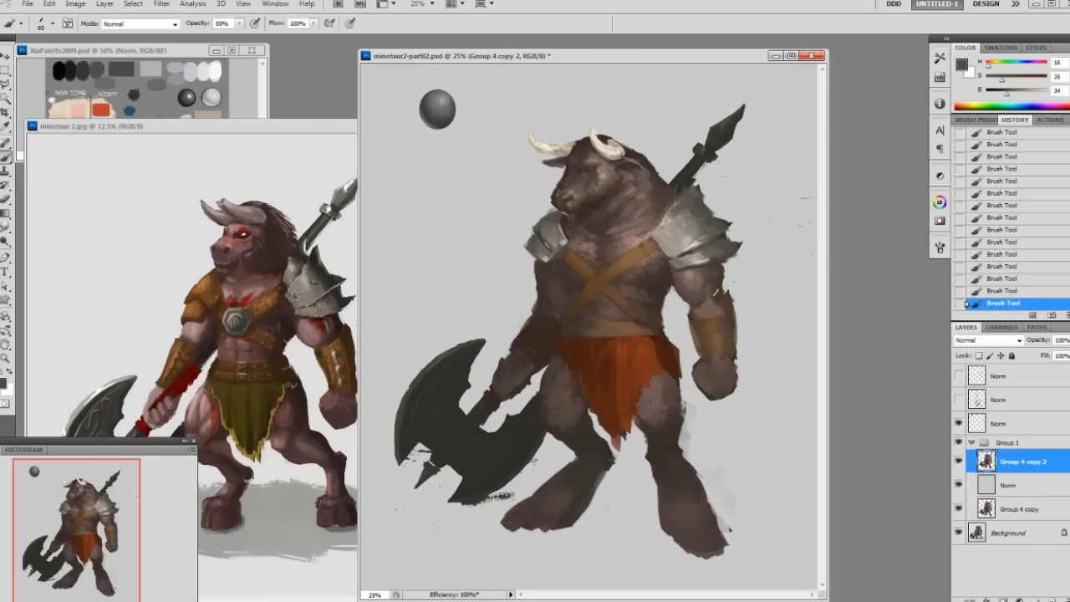
# - Repaint the free arm's leather bracer and the wrist around it with sampled tones, adjusting brush opacity and size
pyautogui.keyDown('alt'); pyautogui.click(715, 283); pyautogui.keyUp('alt')
pyautogui.moveTo(726, 324)
pyautogui.mouseDown()
pyautogui.moveTo(722, 349)
pyautogui.moveTo(716, 326)
pyautogui.mouseUp()
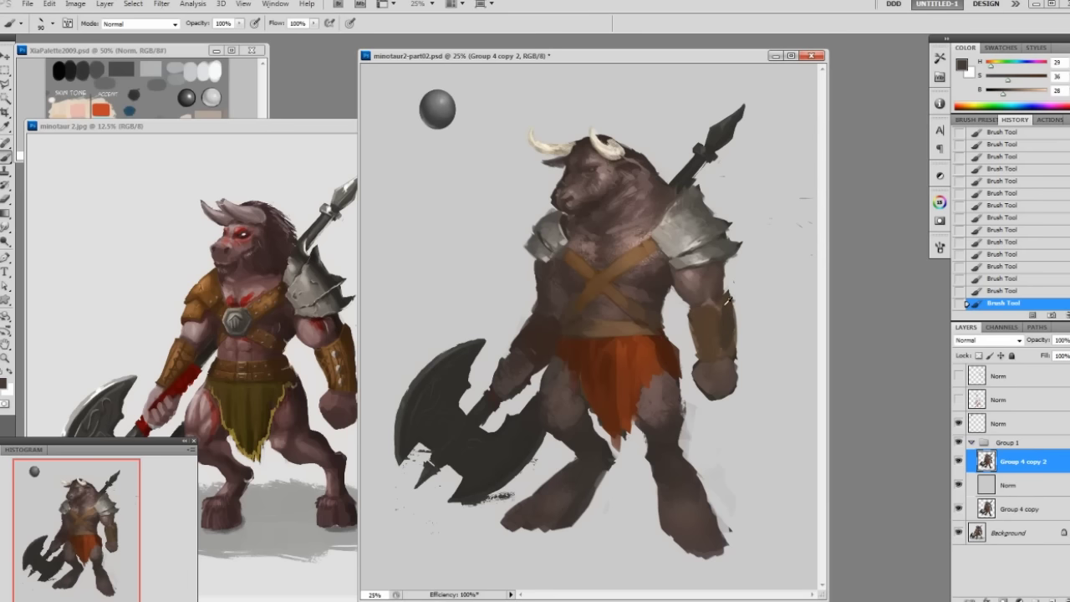
pyautogui.keyDown('alt'); pyautogui.click(637, 211); pyautogui.keyUp('alt')
pyautogui.press('6')
pyautogui.press('5')
pyautogui.press(']')
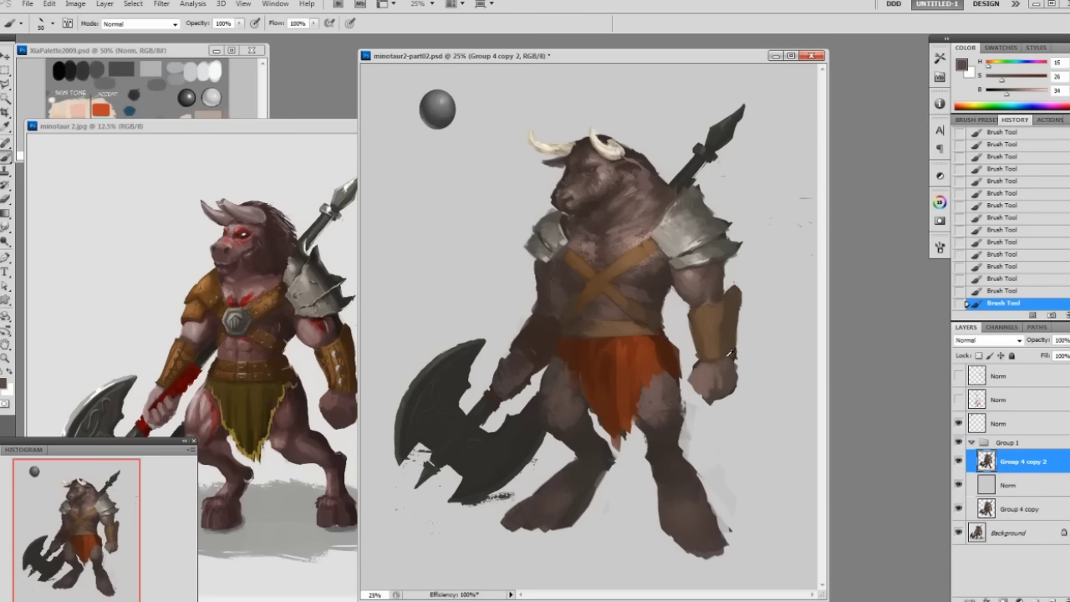
# - Define the knuckles of the free arm's clenched fist with sampled skin tones and clean its outer edge with the Eraser
pyautogui.keyDown('alt'); pyautogui.click(730, 352); pyautogui.keyUp('alt')
pyautogui.keyDown('alt'); pyautogui.click(712, 353); pyautogui.keyUp('alt')
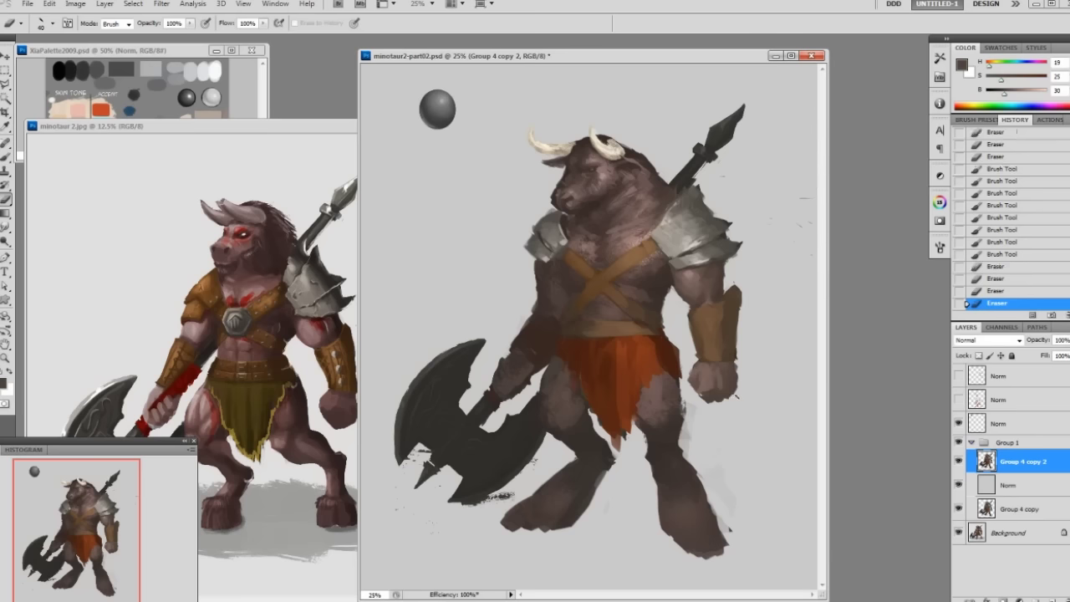
pyautogui.moveTo(740, 391); pyautogui.dragTo(734, 400)
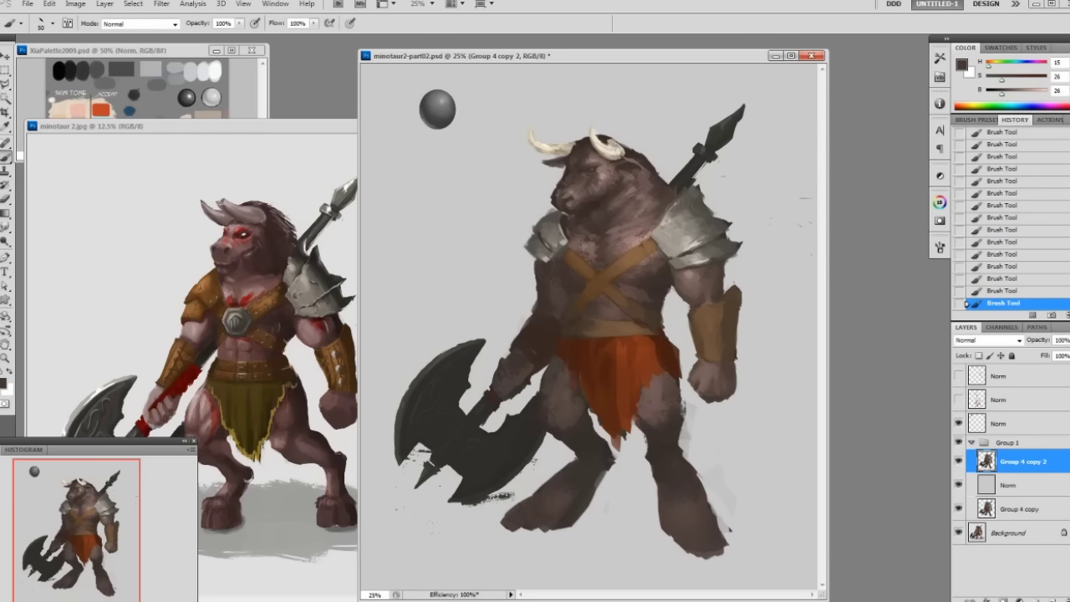
pyautogui.rightClick(730, 359)
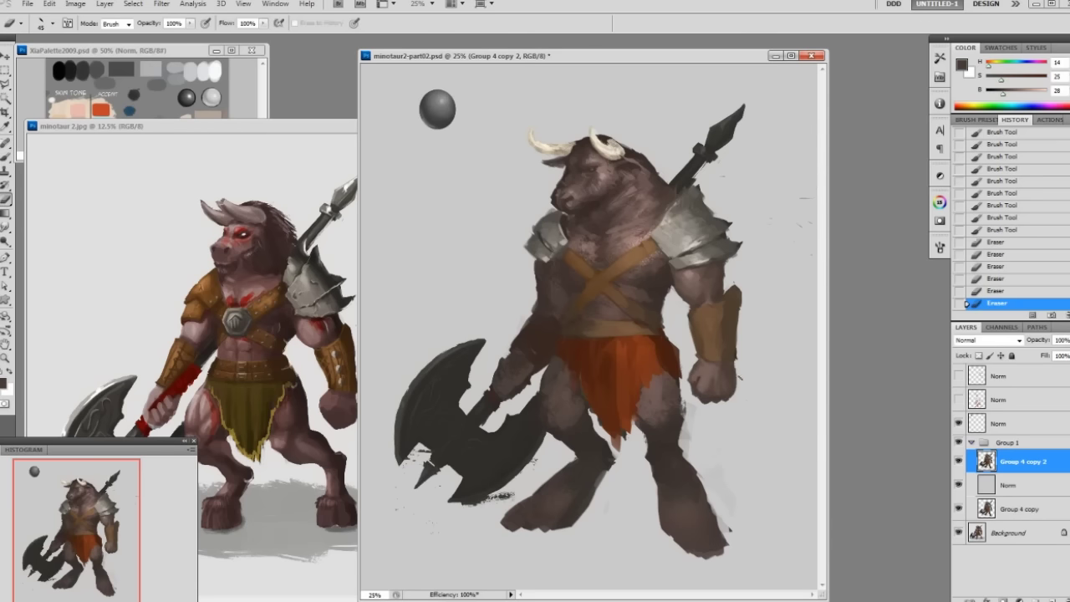
pyautogui.click(782, 401)
pyautogui.rightClick(709, 239)
pyautogui.click(744, 353)
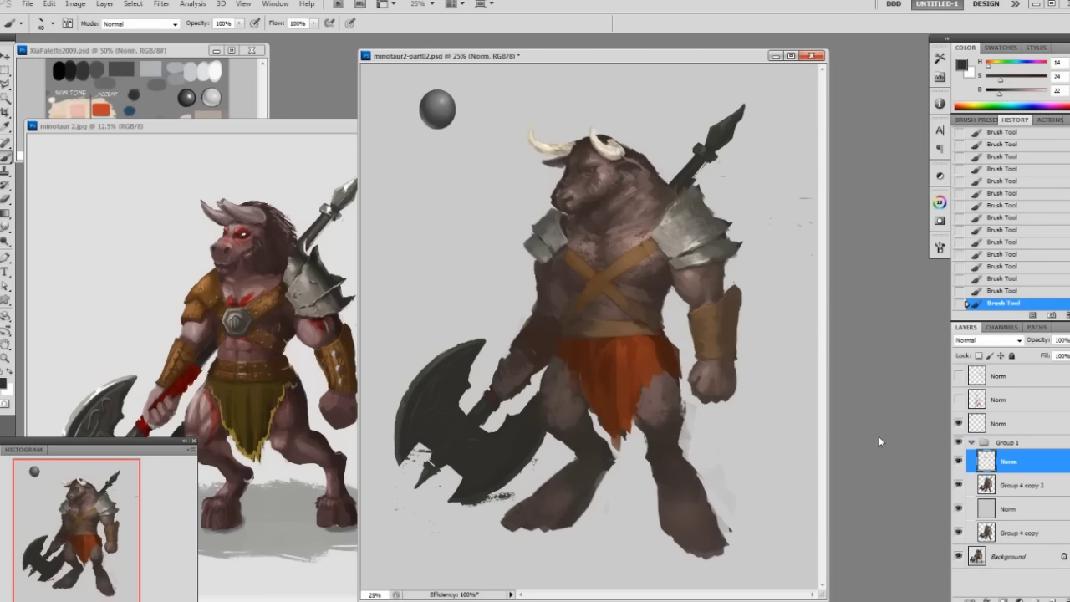
# - Repaint the axe arm's forearm and block in its bracer with a larger brush and leather tone sampled from the other bracer
pyautogui.press('e')
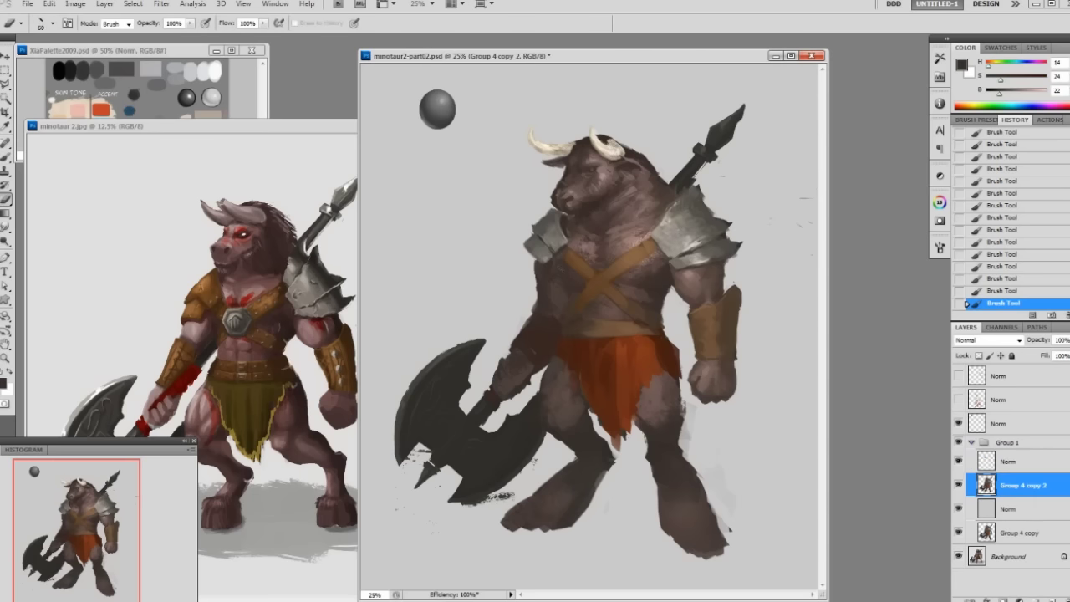
pyautogui.press('b')
pyautogui.moveTo(539, 322); pyautogui.dragTo(515, 351)
pyautogui.moveTo(1006, 93); pyautogui.dragTo(1023, 95)
pyautogui.click(992, 94)
pyautogui.keyDown('alt'); pyautogui.click(709, 331); pyautogui.keyUp('alt')
pyautogui.press(']')
pyautogui.press(']')
pyautogui.press(']')
pyautogui.press(']')
pyautogui.moveTo(535, 324); pyautogui.dragTo(543, 349)
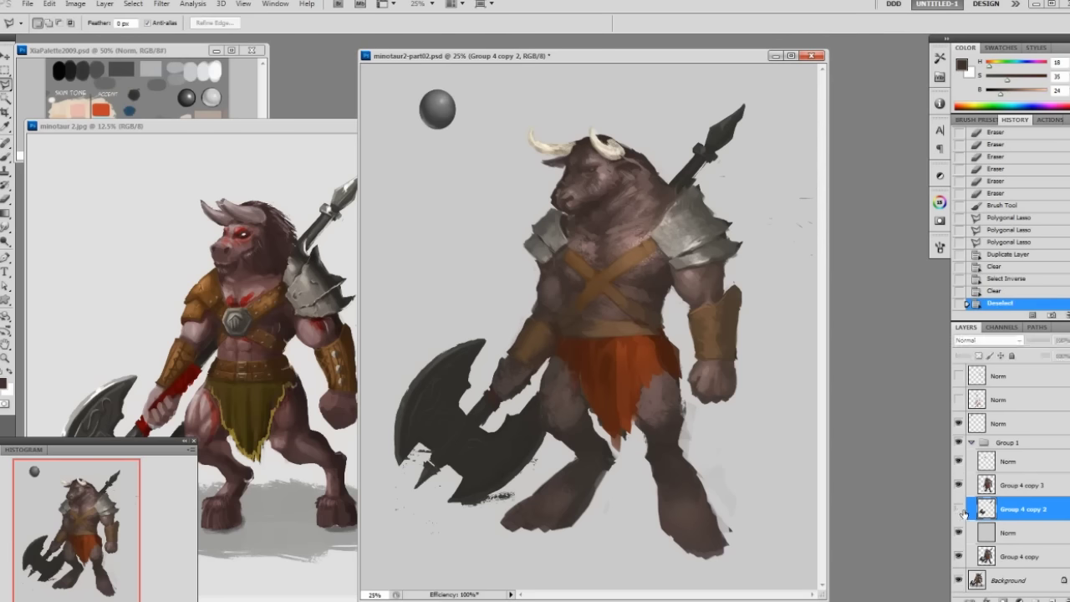
# - Check the cut-out axe layer by toggling its visibility, and refine the gripping hand and the handle emerging behind it
pyautogui.click(959, 508)
pyautogui.click(959, 508)
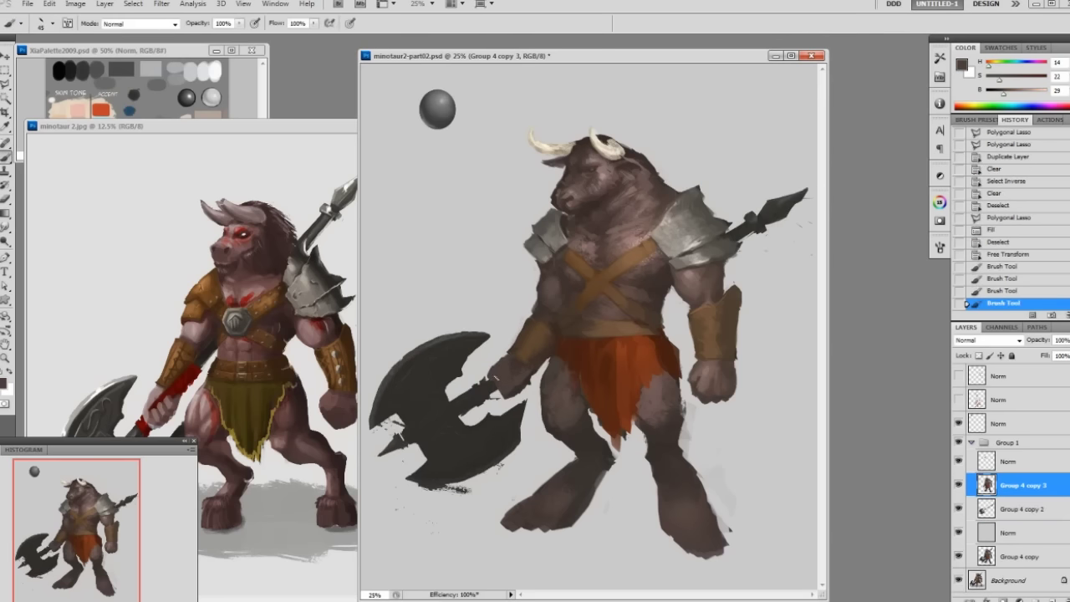
pyautogui.press('e')
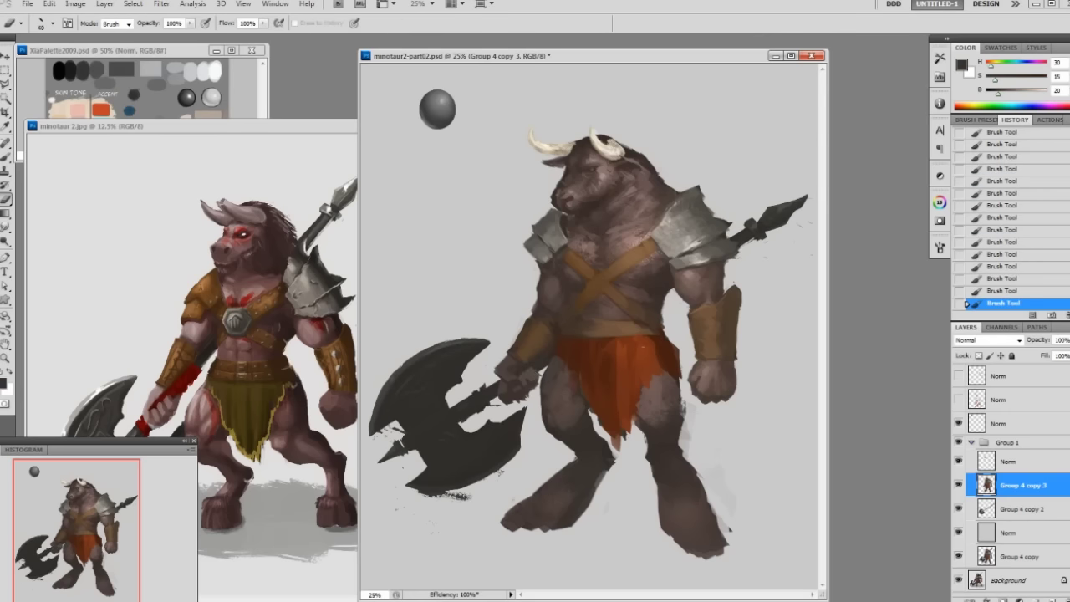
pyautogui.moveTo(545, 365); pyautogui.dragTo(536, 376)
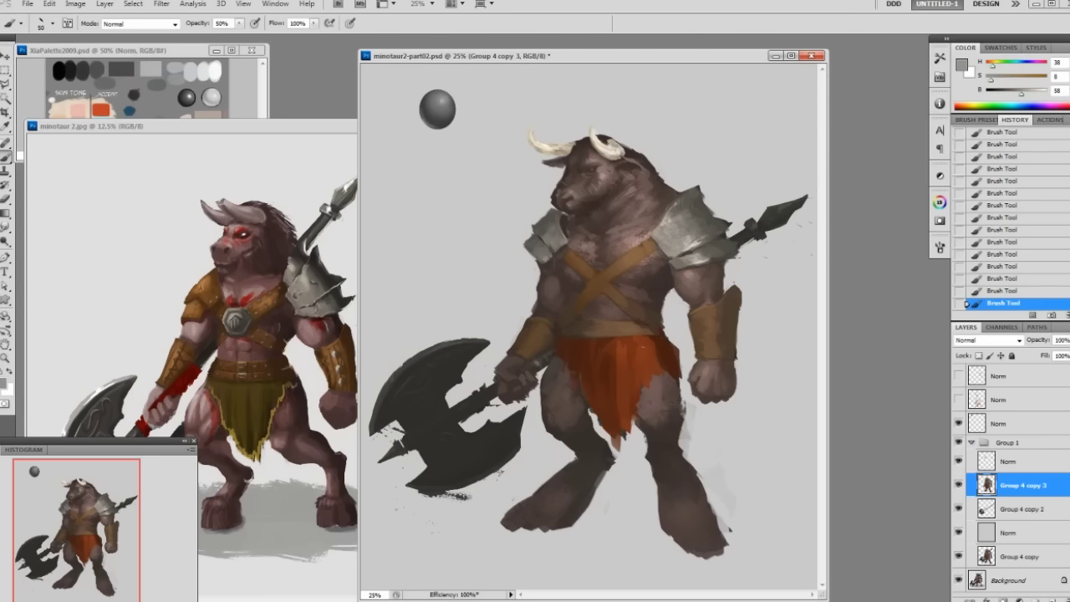
pyautogui.press('9')
pyautogui.press('[')
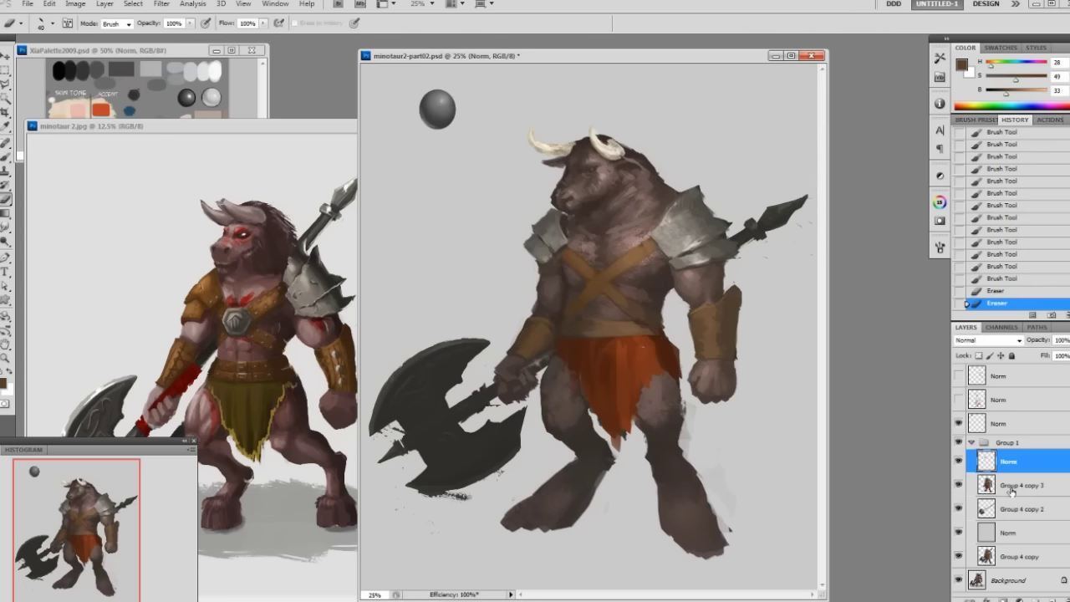
# - Start painting dark hooves over the feet on the Group 4 copy 3 layer, undoing one stroke
pyautogui.click(1010, 488)
pyautogui.press('b')
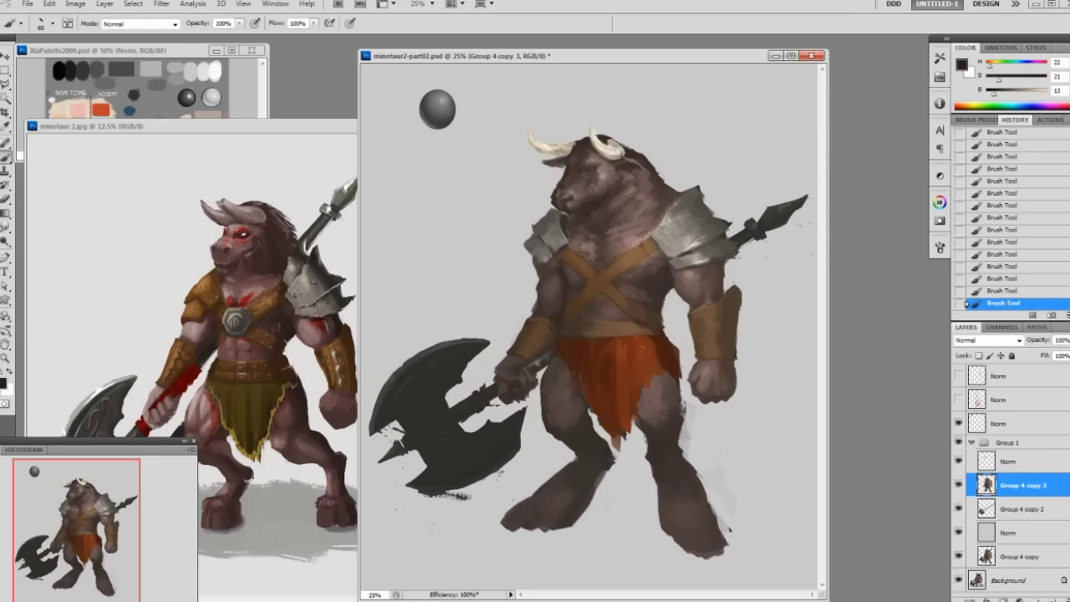
pyautogui.moveTo(532, 502); pyautogui.dragTo(513, 526)
pyautogui.hotkey('ctrl', 'z')
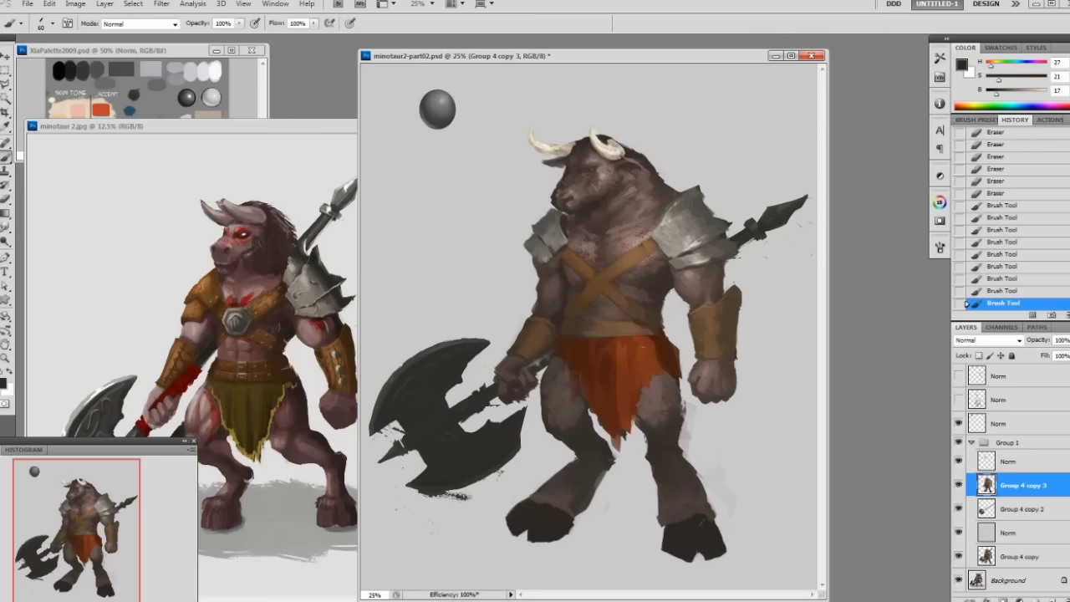
# - Add the cleft and lighter tones to both hooves with sampled colours and a smaller brush
pyautogui.keyDown('alt'); pyautogui.click(685, 520); pyautogui.keyUp('alt')
pyautogui.moveTo(687, 515)
pyautogui.mouseDown()
pyautogui.moveTo(676, 519)
pyautogui.moveTo(684, 551)
pyautogui.mouseUp()
pyautogui.press('[')
pyautogui.press('[')
pyautogui.moveTo(535, 517); pyautogui.dragTo(526, 532)
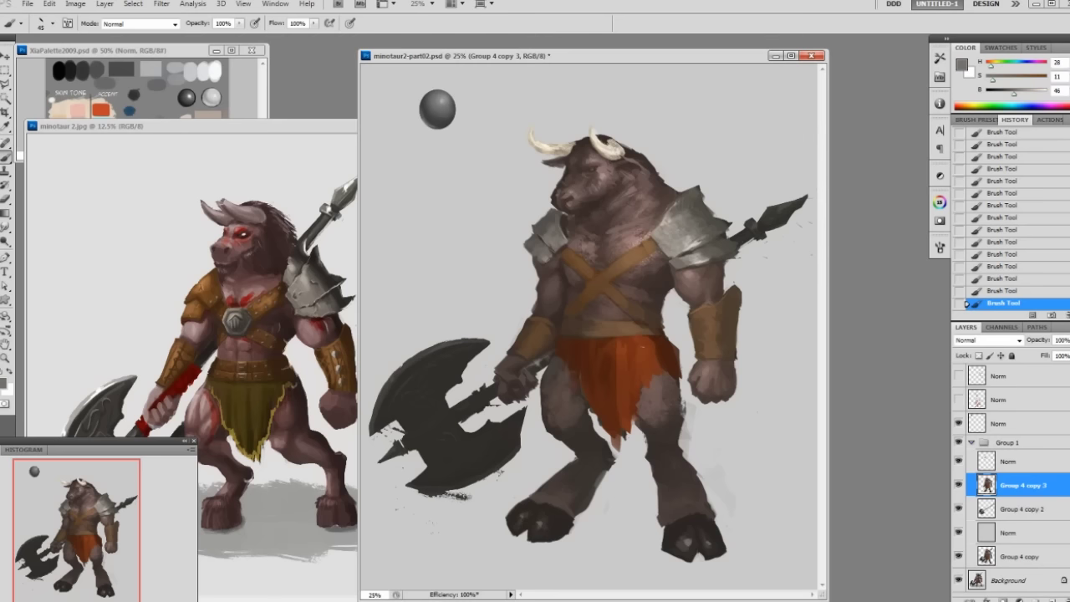
pyautogui.keyDown('alt'); pyautogui.click(567, 487); pyautogui.keyUp('alt')
# - Save the document and try erasing along the outer edge of the free arm's bracer, undoing the stroke
pyautogui.hotkey('ctrl', 's')
pyautogui.press('e')
pyautogui.moveTo(740, 312); pyautogui.dragTo(741, 322)
pyautogui.hotkey('ctrl', 'z')
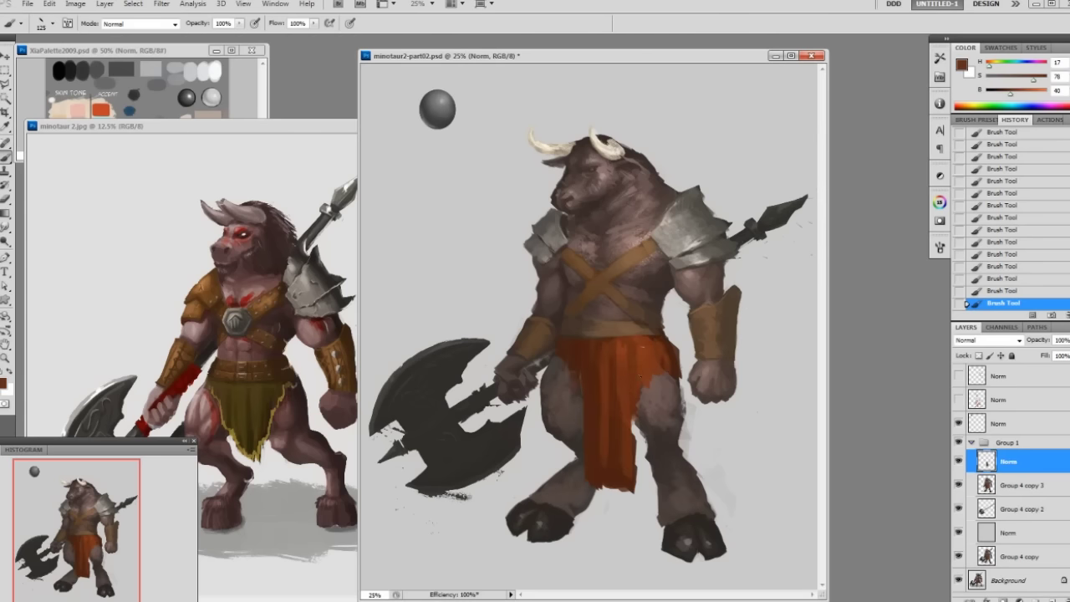
# - Extend the loincloth's upper edge across the waist with sampled red-orange tones and a smaller brush
pyautogui.keyDown('alt'); pyautogui.click(647, 352); pyautogui.keyUp('alt')
pyautogui.press('[')
pyautogui.press('[')
pyautogui.press('[')
pyautogui.press('[')
pyautogui.press('[')
pyautogui.press('[')
pyautogui.keyDown('alt'); pyautogui.click(570, 364); pyautogui.keyUp('alt')
pyautogui.moveTo(565, 351)
pyautogui.mouseDown()
pyautogui.moveTo(550, 364)
pyautogui.moveTo(662, 337)
pyautogui.mouseUp()
# - Refine the belt and lower abdomen above the loincloth with sampled leather and skin tones using a finer brush
pyautogui.keyDown('alt'); pyautogui.click(664, 336); pyautogui.keyUp('alt')
pyautogui.keyDown('alt'); pyautogui.click(640, 330); pyautogui.keyUp('alt')
pyautogui.press('[')
pyautogui.press('[')
pyautogui.press('[')
pyautogui.keyDown('alt'); pyautogui.click(622, 312); pyautogui.keyUp('alt')
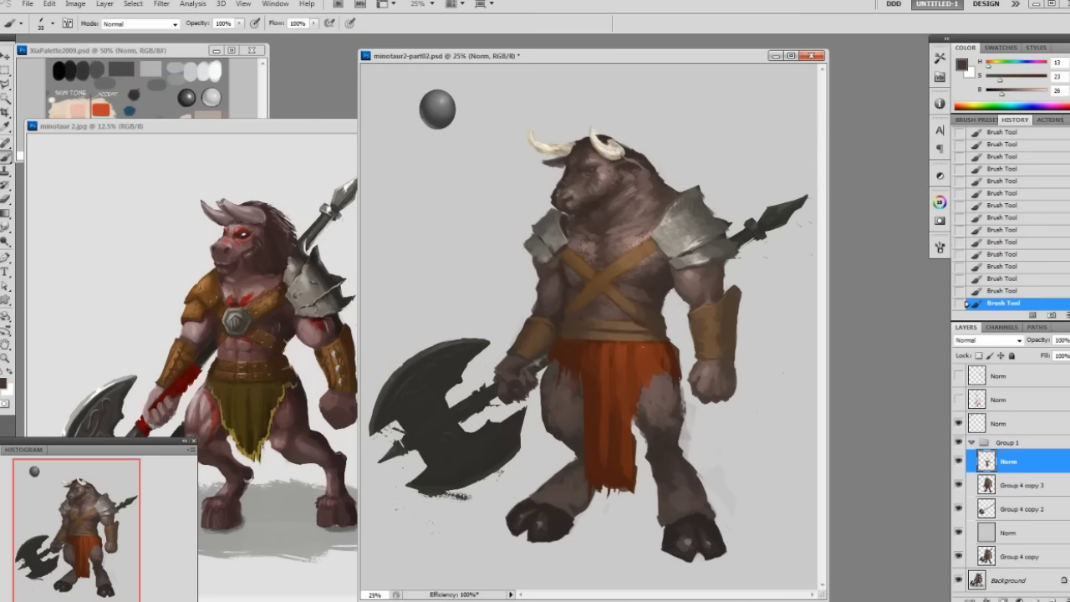
pyautogui.keyDown('alt'); pyautogui.click(585, 310); pyautogui.keyUp('alt')
# - Add a new layer and try fur strokes behind the horns with a sampled dark tone, undoing the strokes
pyautogui.hotkey('ctrl', 'shift', 'n')
pyautogui.keyDown('alt'); pyautogui.click(638, 160); pyautogui.keyUp('alt')
pyautogui.moveTo(628, 154)
pyautogui.mouseDown()
pyautogui.moveTo(644, 148)
pyautogui.moveTo(661, 162)
pyautogui.moveTo(645, 145)
pyautogui.moveTo(649, 162)
pyautogui.mouseUp()
pyautogui.hotkey('ctrl', 'alt', 'z')
pyautogui.hotkey('ctrl', 'alt', 'z')
pyautogui.hotkey('ctrl', 'alt', 'z')
pyautogui.hotkey('ctrl', 'alt', 'z')
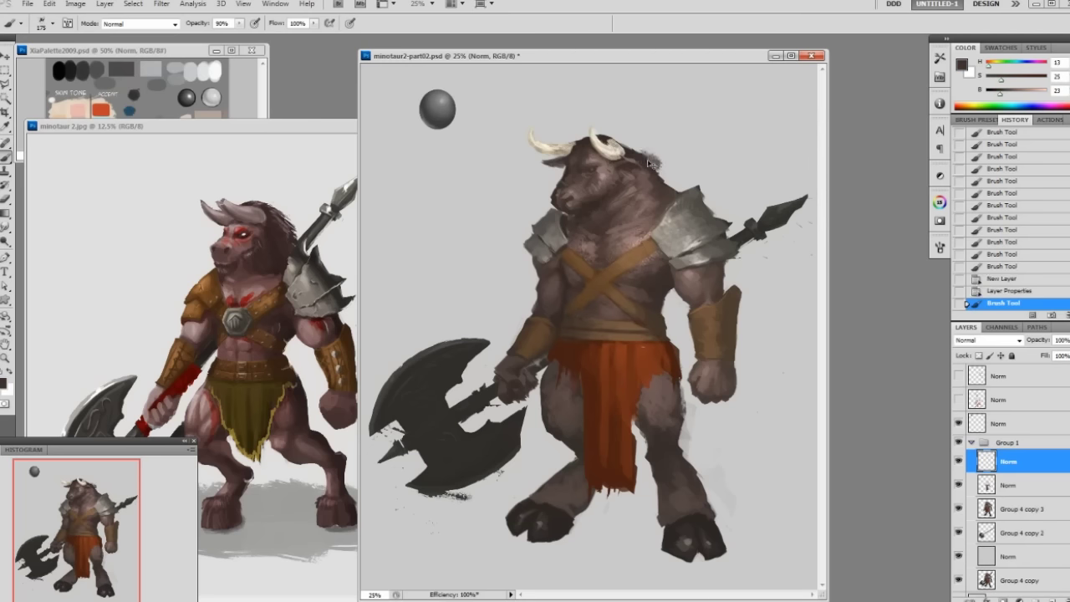
# - Build up the shaggy mane using adjusted brush tip settings, and move the minotaur2-part02.psd window closer to the original image
pyautogui.press('F5')
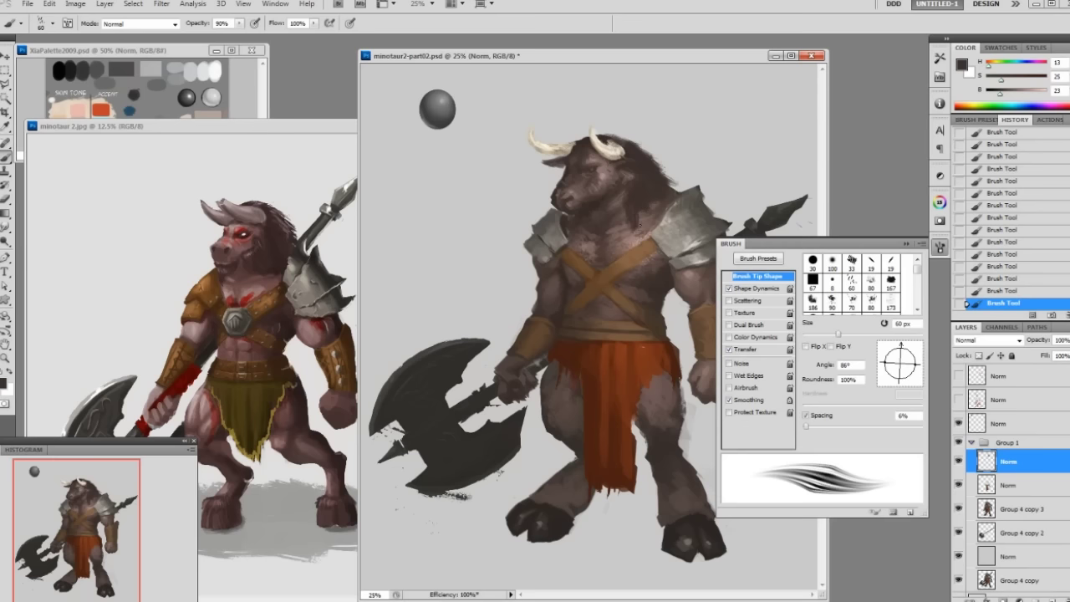
pyautogui.click(891, 263)
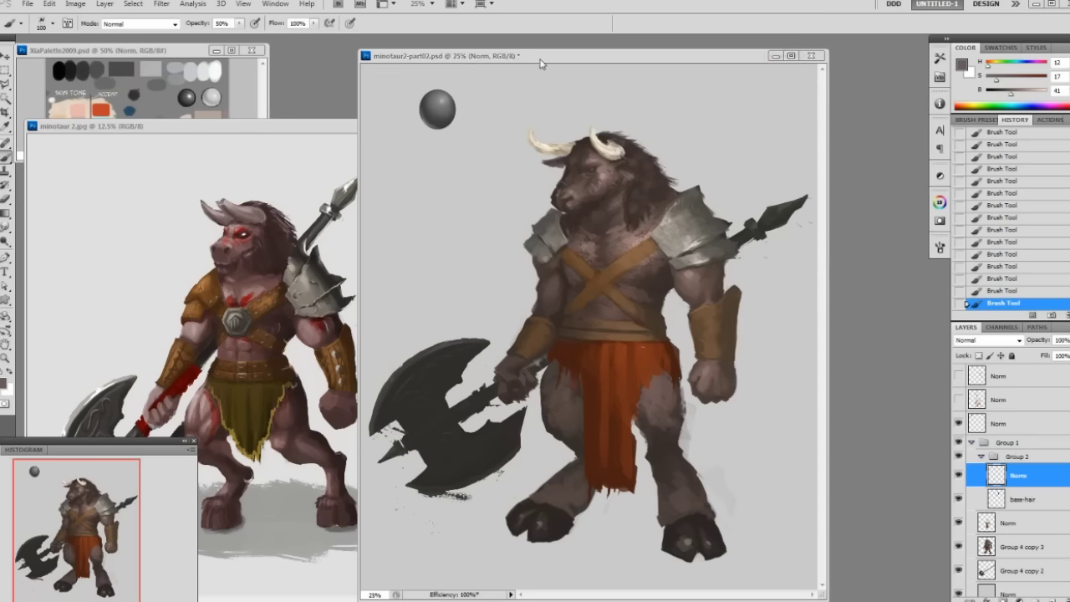
pyautogui.moveTo(538, 59); pyautogui.dragTo(509, 59)
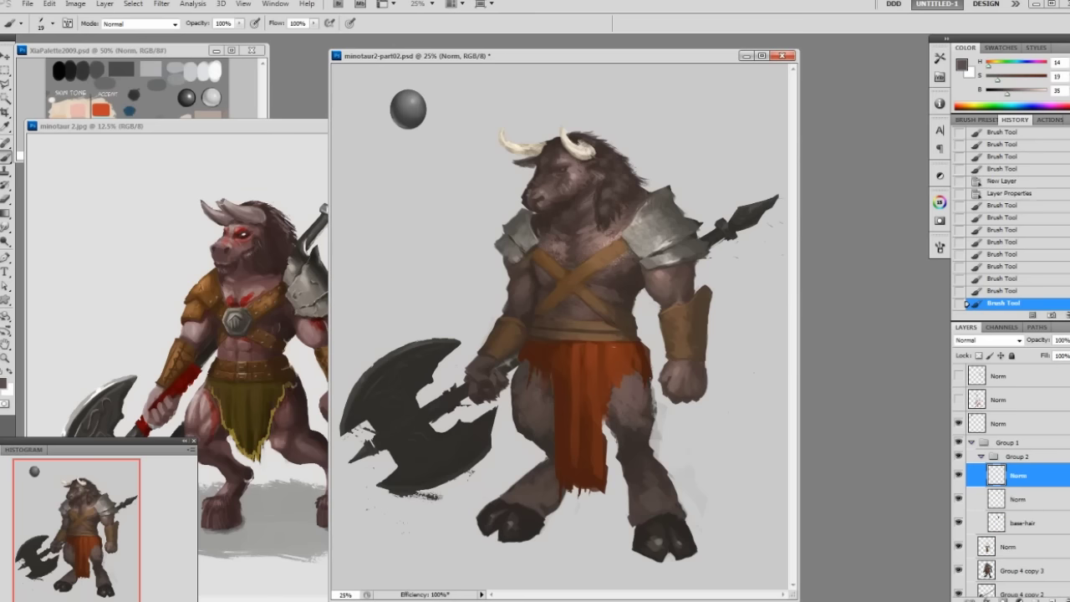
# - Add fine hair strands to the mane beside the large pauldron with a reduced textured brush tip and sampled dark tones
pyautogui.rightClick(632, 186)
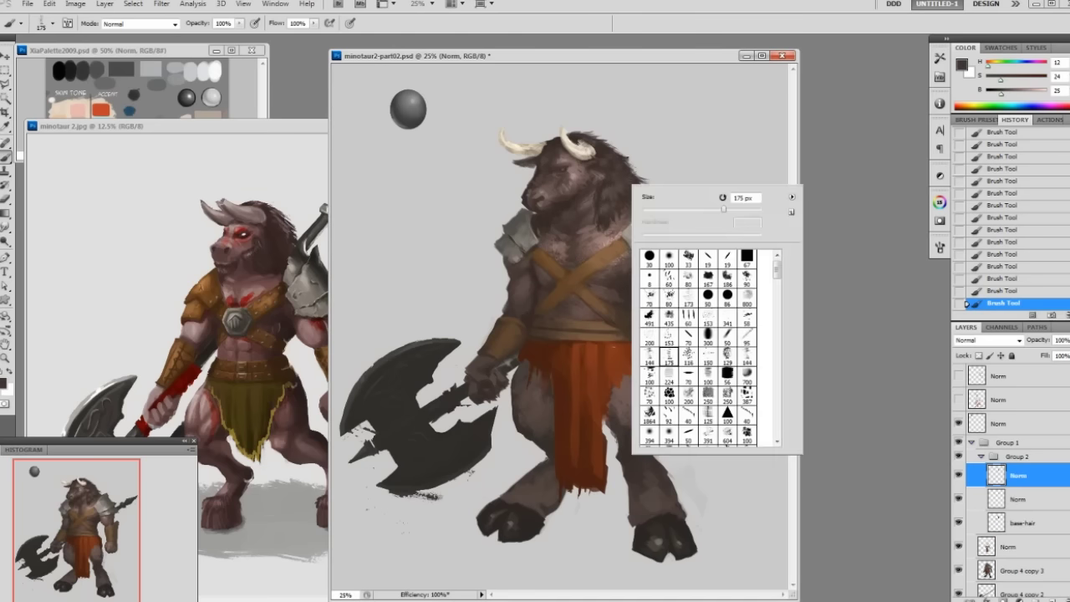
pyautogui.keyDown('alt'); pyautogui.click(628, 188); pyautogui.keyUp('alt')
pyautogui.press('[')
pyautogui.press('[')
pyautogui.press('[')
pyautogui.press('[')
pyautogui.press('[')
pyautogui.press('[')
pyautogui.press('[')
pyautogui.press('[')
pyautogui.press('[')
pyautogui.press('[')
pyautogui.press('[')
pyautogui.press('[')
pyautogui.press('[')
pyautogui.keyDown('alt'); pyautogui.click(605, 197); pyautogui.keyUp('alt')
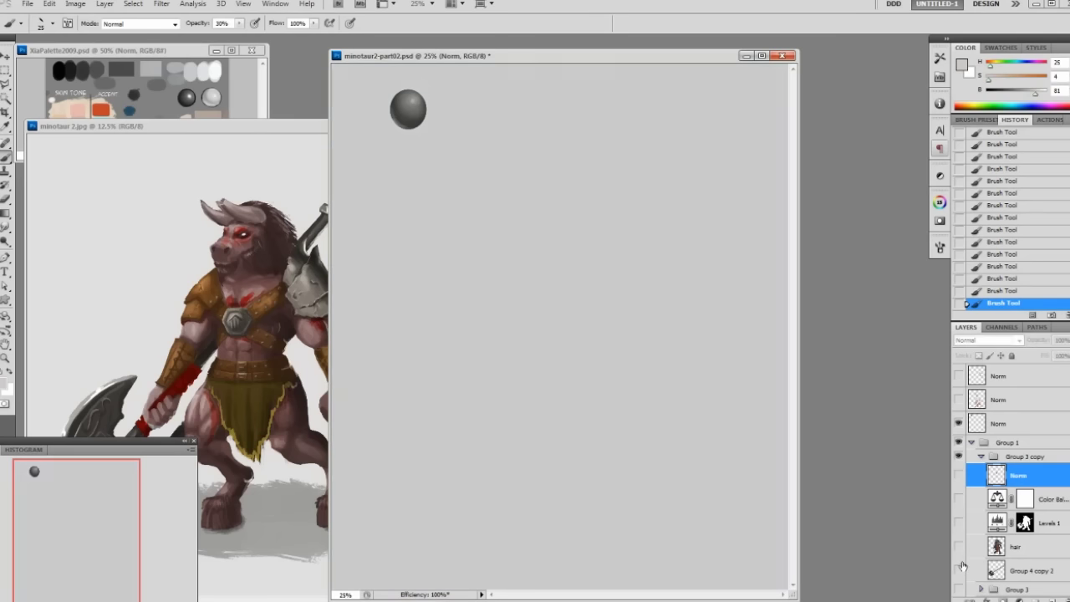
# - Show the hidden Group 4 copy 2 layer and detail the metal medallion at the strap crossing with a 19 px brush tip
pyautogui.click(958, 566)
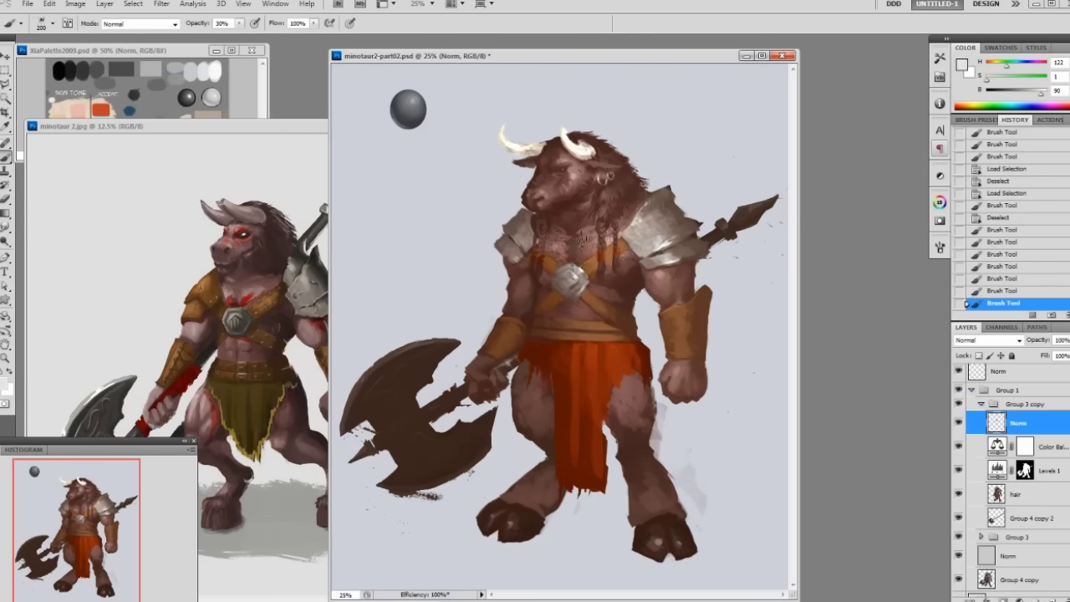
pyautogui.rightClick(575, 249)
pyautogui.click(651, 322)
pyautogui.click(570, 272)
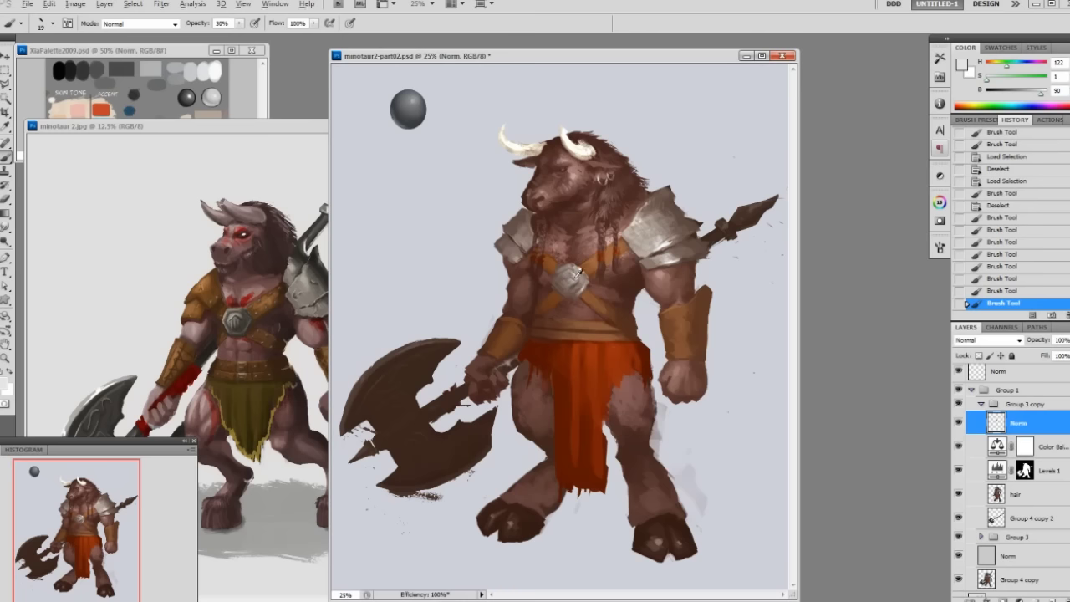
# - Add rows of metal studs along the crossed chest straps by duplicating a marquee selection, painting and adjusting with the Polygonal Lasso
pyautogui.press('m')
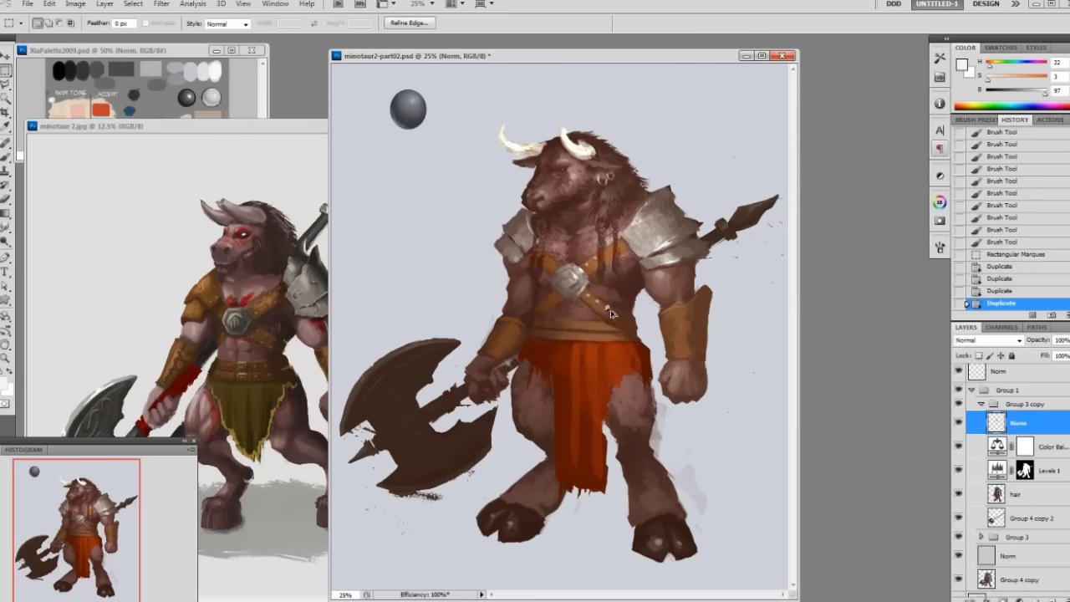
pyautogui.press('b')
pyautogui.moveTo(608, 309)
pyautogui.mouseDown()
pyautogui.moveTo(586, 304)
pyautogui.moveTo(606, 267)
pyautogui.mouseUp()
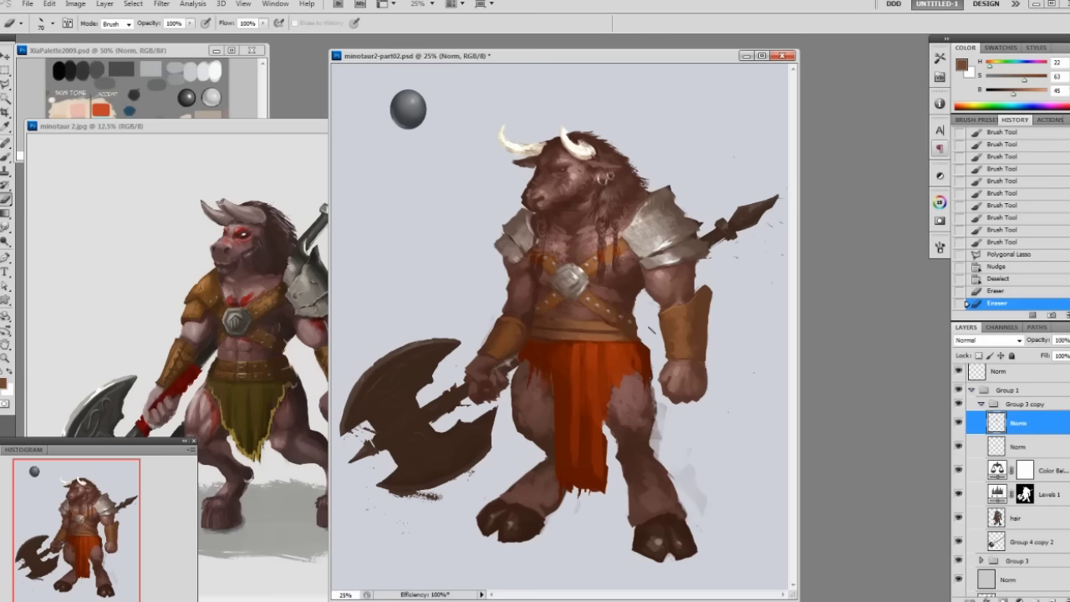
pyautogui.press('l')
pyautogui.moveTo(543, 242); pyautogui.dragTo(555, 267)
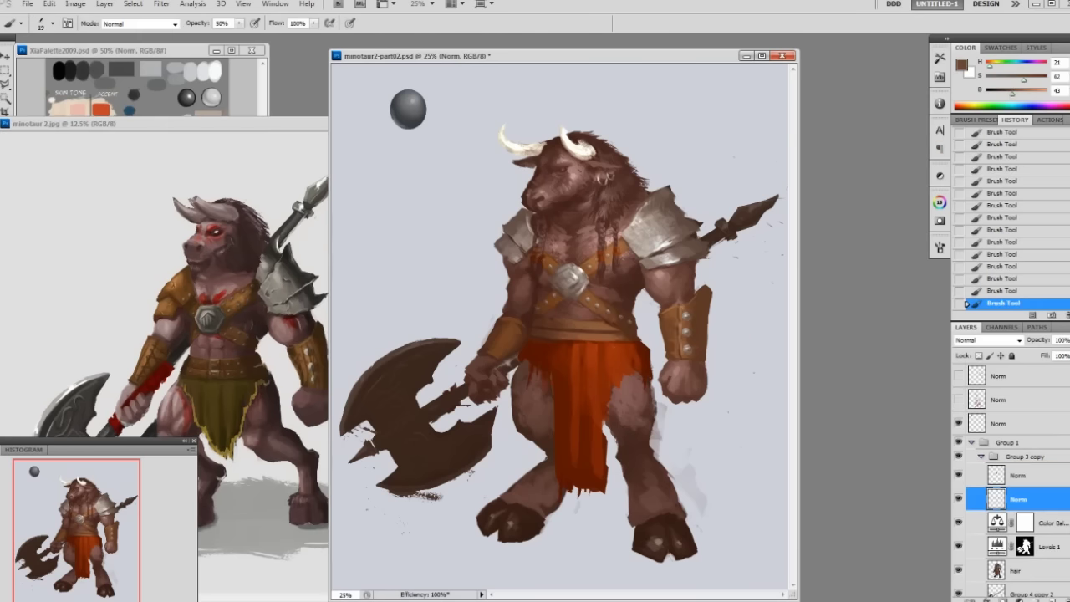
# - Paint dark lacing on the free arm's bracer and refine the large pauldron's lower plates with sampled metal tones
pyautogui.moveTo(1021, 94); pyautogui.dragTo(1003, 97)
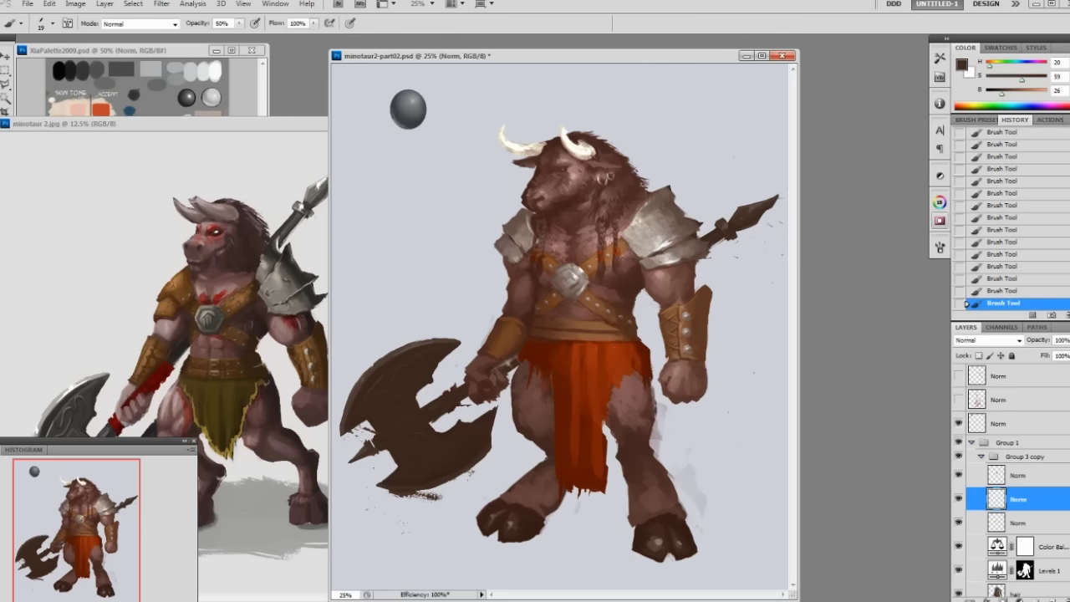
pyautogui.keyDown('alt'); pyautogui.click(667, 358); pyautogui.keyUp('alt')
pyautogui.keyDown('alt'); pyautogui.click(720, 233); pyautogui.keyUp('alt')
pyautogui.rightClick(666, 265)
pyautogui.click(761, 338)
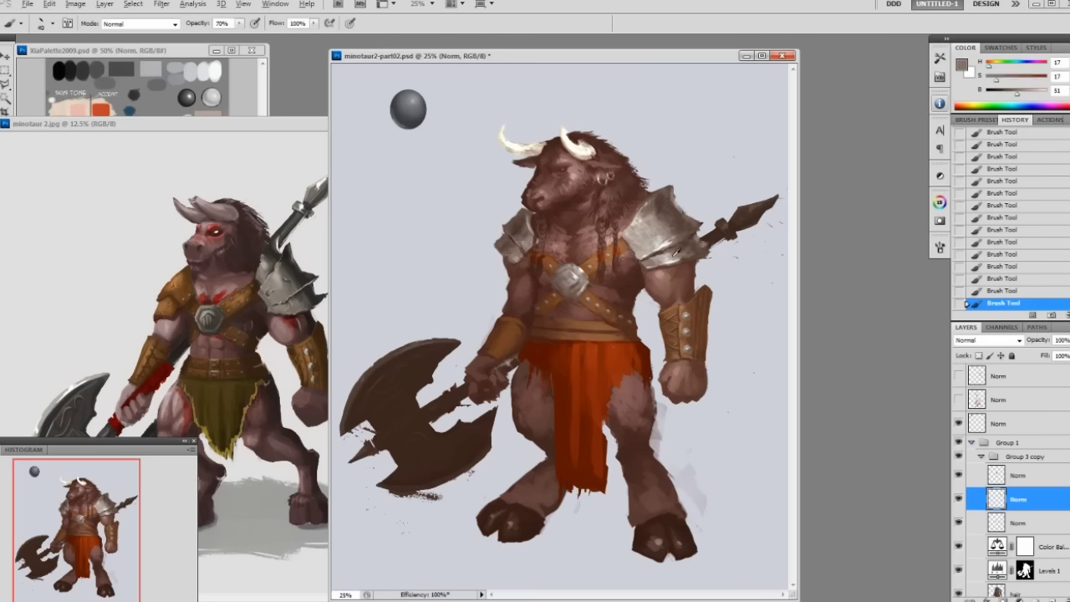
pyautogui.keyDown('alt'); pyautogui.click(676, 254); pyautogui.keyUp('alt')
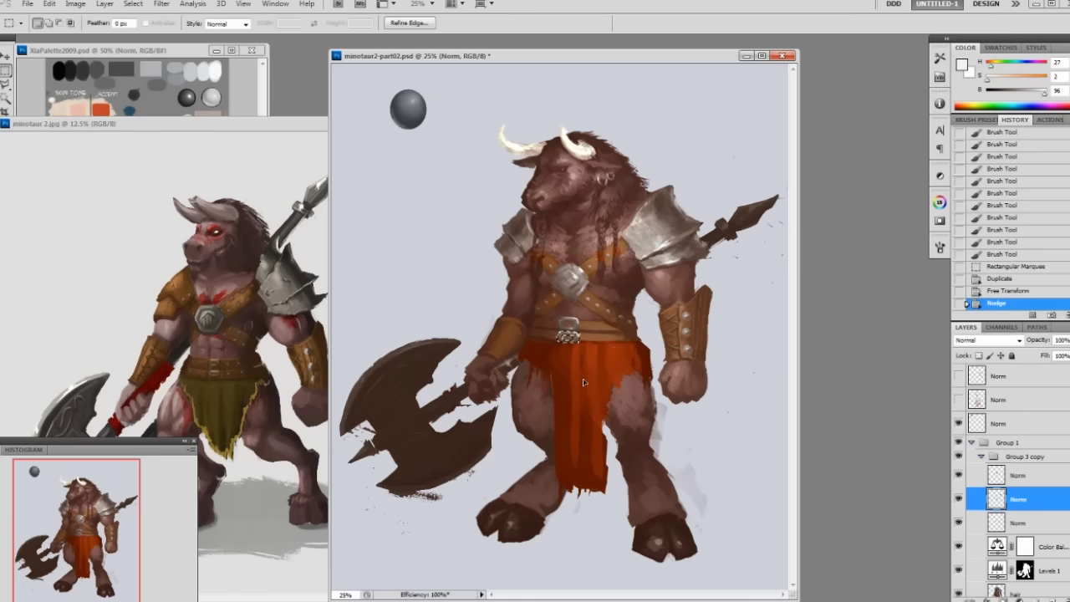
# - Nudge the duplicated buckle down on the belt and resume brushwork on the buckles
pyautogui.press('Down')
pyautogui.press('b')
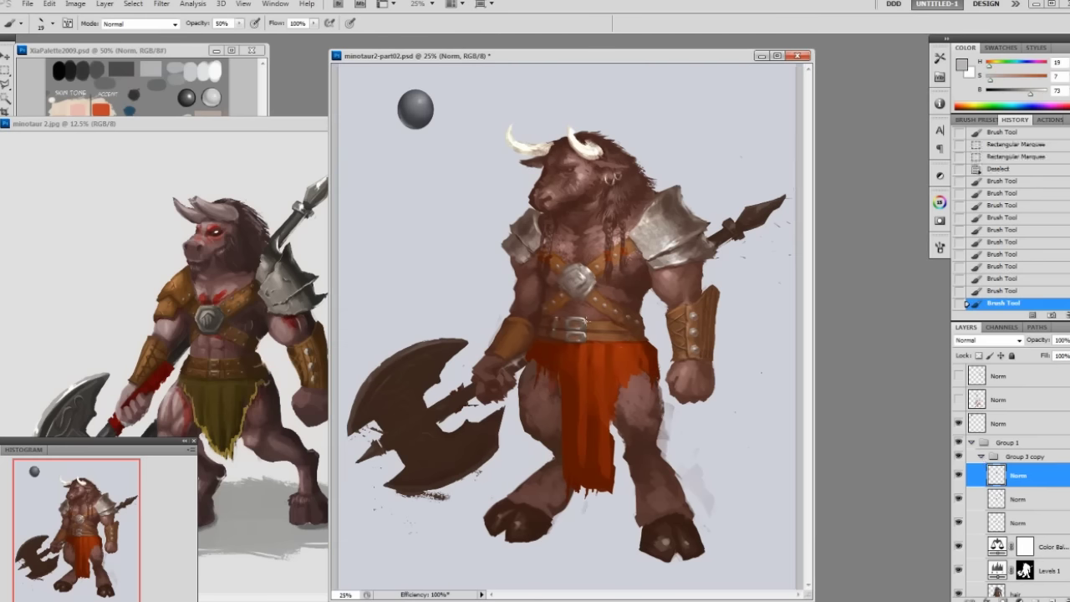
# - Paint light orange trim bands across the loincloth's front and side panels using the XiaPalette2009.psd warm swatches and sampled cloth tones
pyautogui.click(255, 107)
pyautogui.scroll(-5, 134, 100)
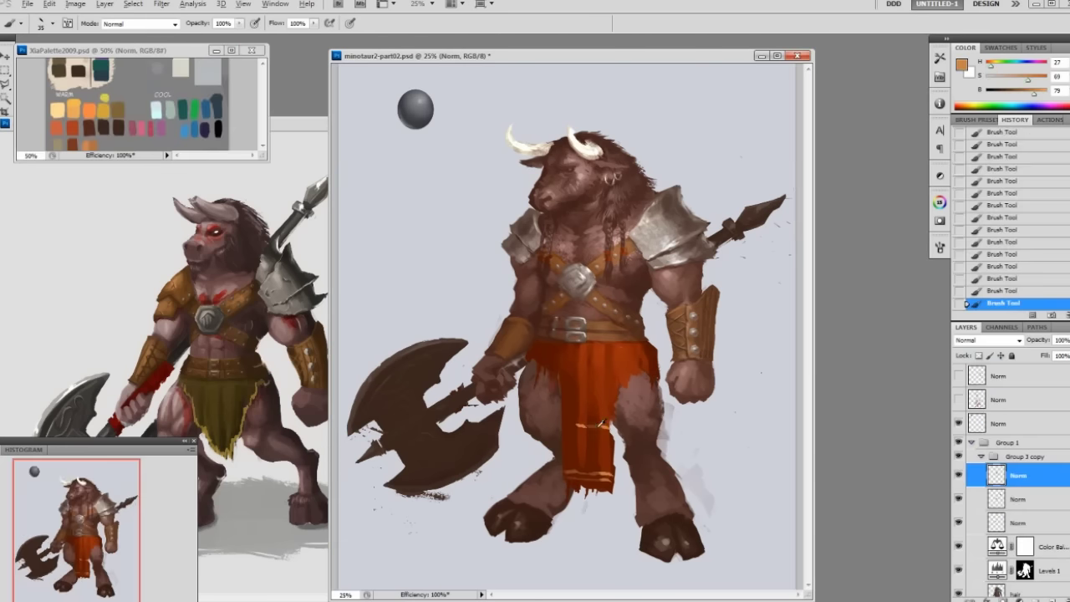
pyautogui.keyDown('alt'); pyautogui.click(598, 422); pyautogui.keyUp('alt')
pyautogui.keyDown('alt'); pyautogui.click(617, 388); pyautogui.keyUp('alt')
pyautogui.keyDown('alt'); pyautogui.click(631, 368); pyautogui.keyUp('alt')
pyautogui.rightClick(612, 372)
pyautogui.doubleClick(662, 476)
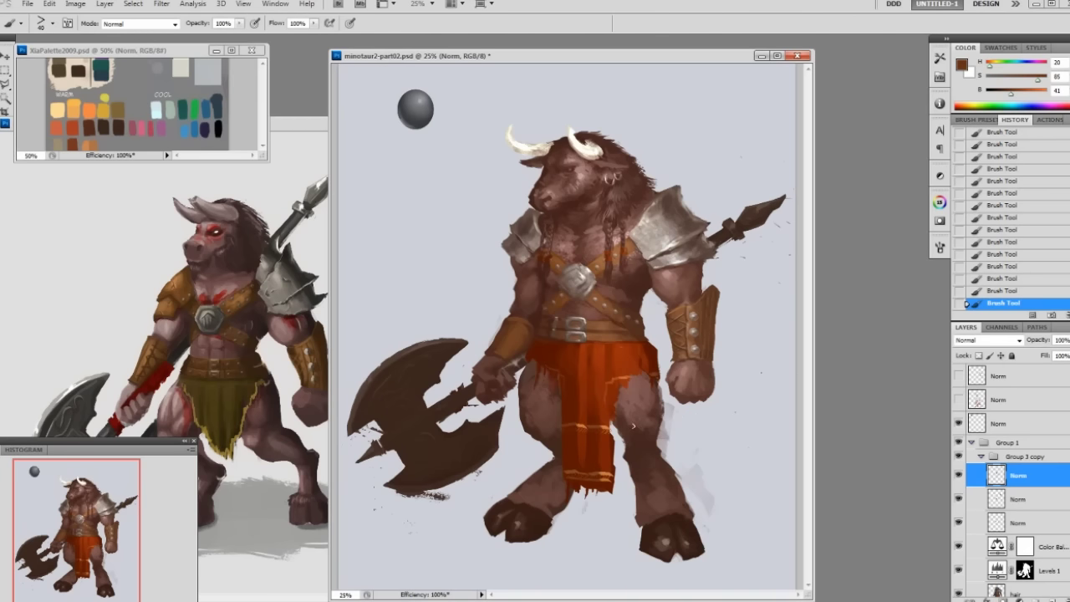
pyautogui.keyDown('alt'); pyautogui.click(642, 422); pyautogui.keyUp('alt')
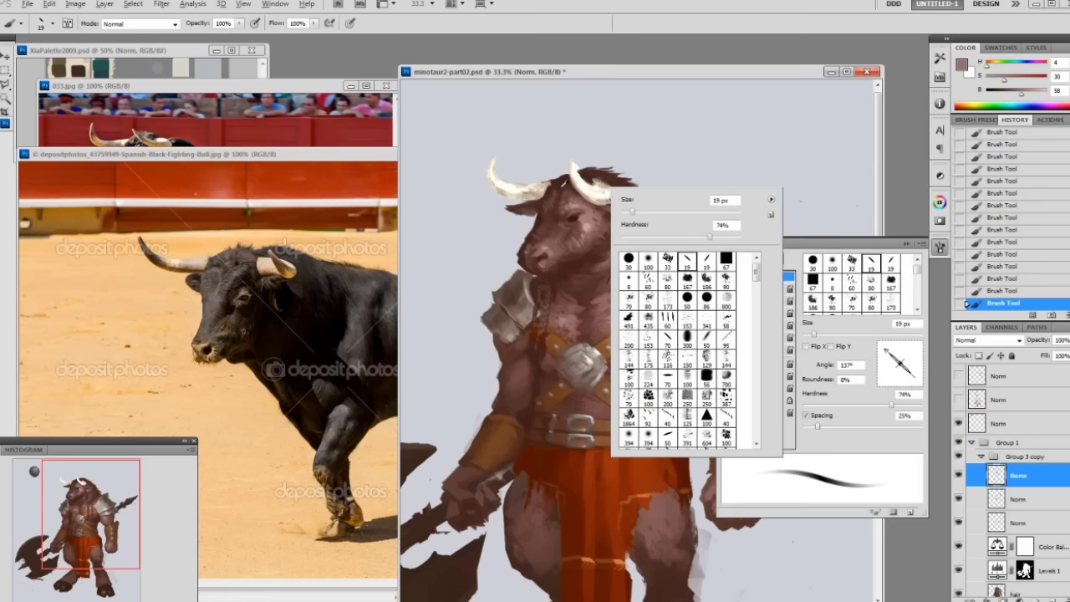
# - Refine the minotaur's face and muzzle with thin angled brush tips, starting at 25 px and sampling nearby skin tones
pyautogui.moveTo(811, 333)
pyautogui.mouseDown()
pyautogui.moveTo(828, 333)
pyautogui.moveTo(816, 333)
pyautogui.mouseUp()
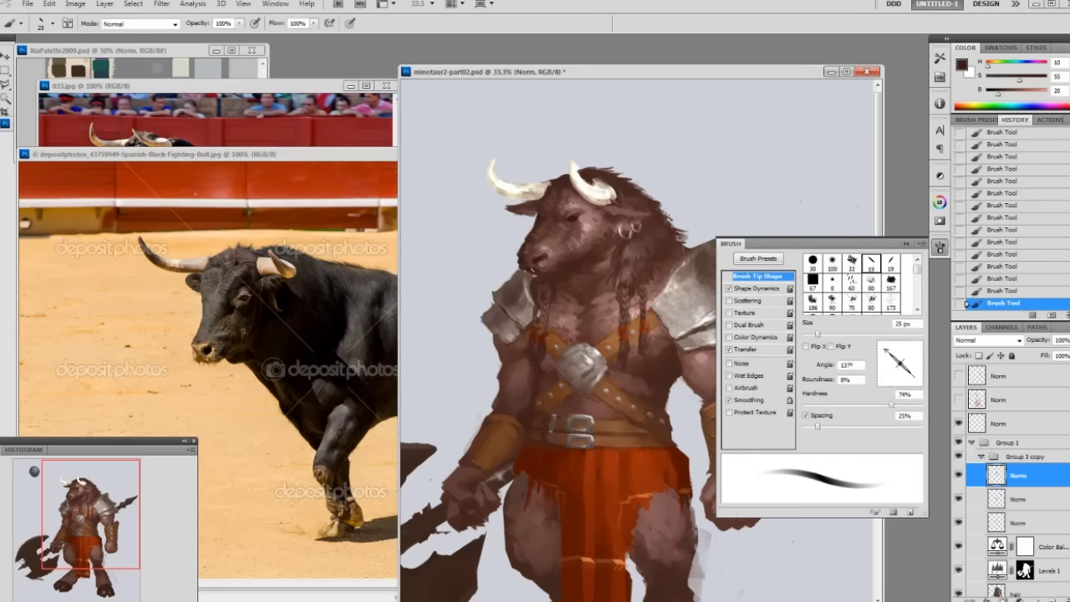
pyautogui.press(']')
pyautogui.press(']')
pyautogui.press(']')
pyautogui.keyDown('alt'); pyautogui.click(559, 215); pyautogui.keyUp('alt')
pyautogui.keyDown('alt'); pyautogui.click(553, 206); pyautogui.keyUp('alt')
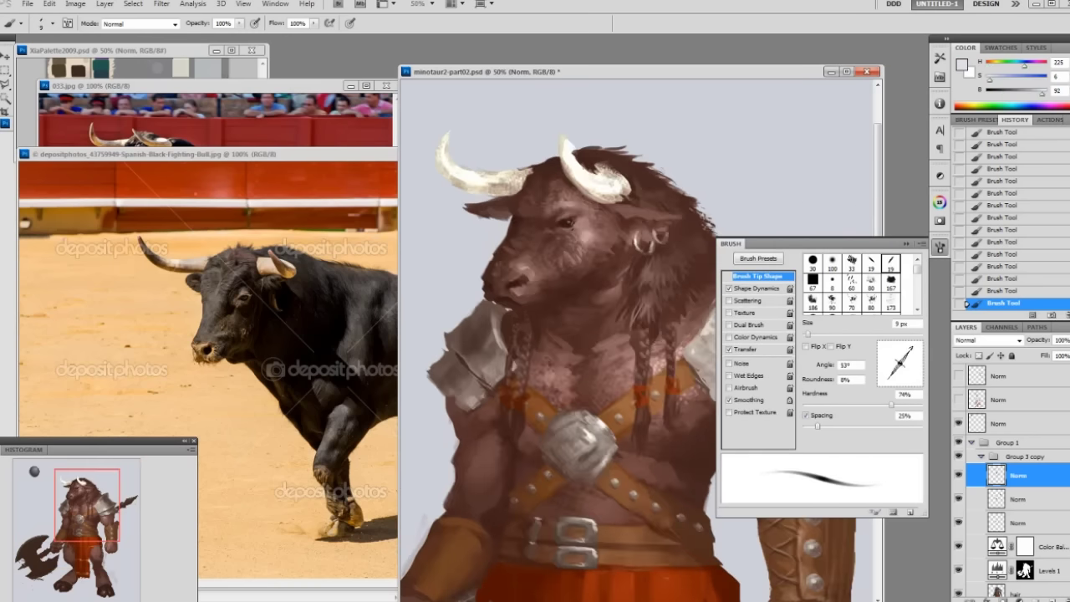
pyautogui.keyDown('alt'); pyautogui.click(569, 223); pyautogui.keyUp('alt')
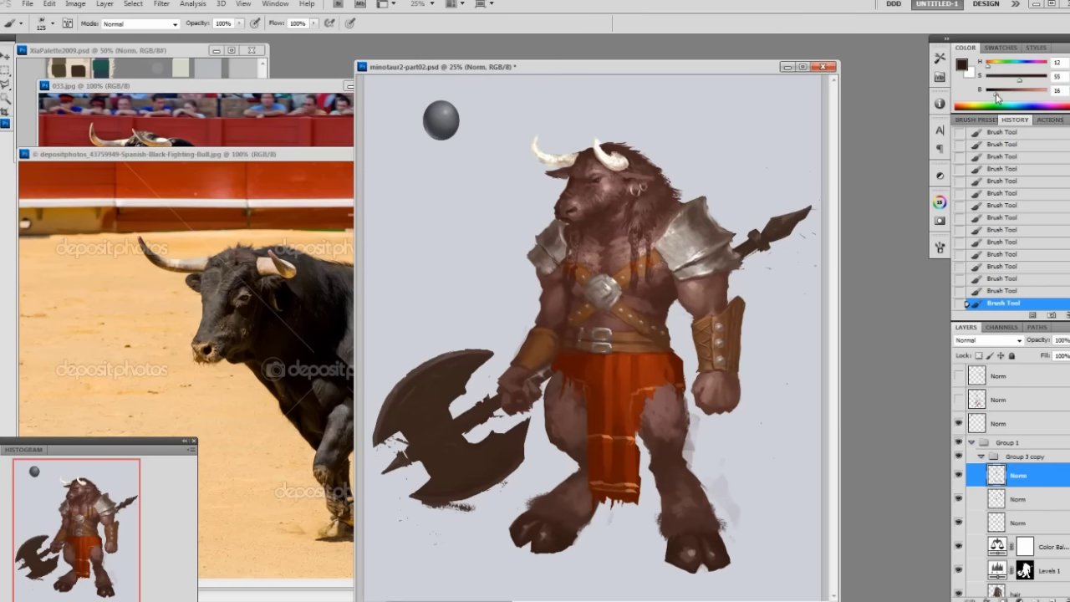
# - Choose another brush tip and detail the minotaur's hooves with a tone sampled from the front hoof
pyautogui.rightClick(672, 533)
pyautogui.doubleClick(788, 447)
pyautogui.keyDown('alt'); pyautogui.click(688, 553); pyautogui.keyUp('alt')
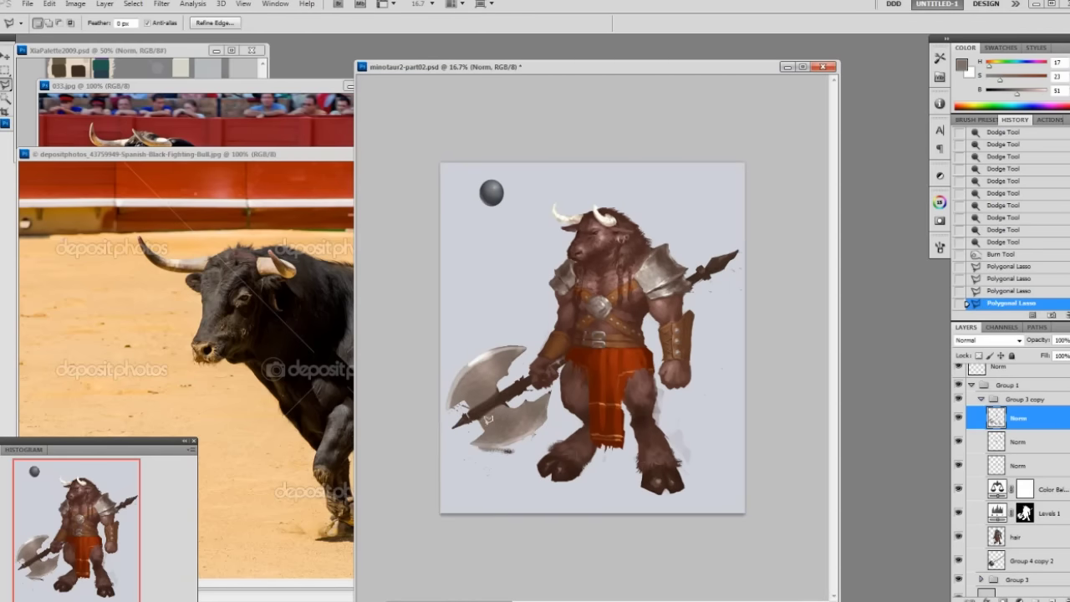
# - Paint metal detail on the axe blades and shaft, and shade the selected figure with a large 30% opacity brush on a Multiply layer
pyautogui.rightClick(501, 414)
pyautogui.hotkey('ctrl', '+')
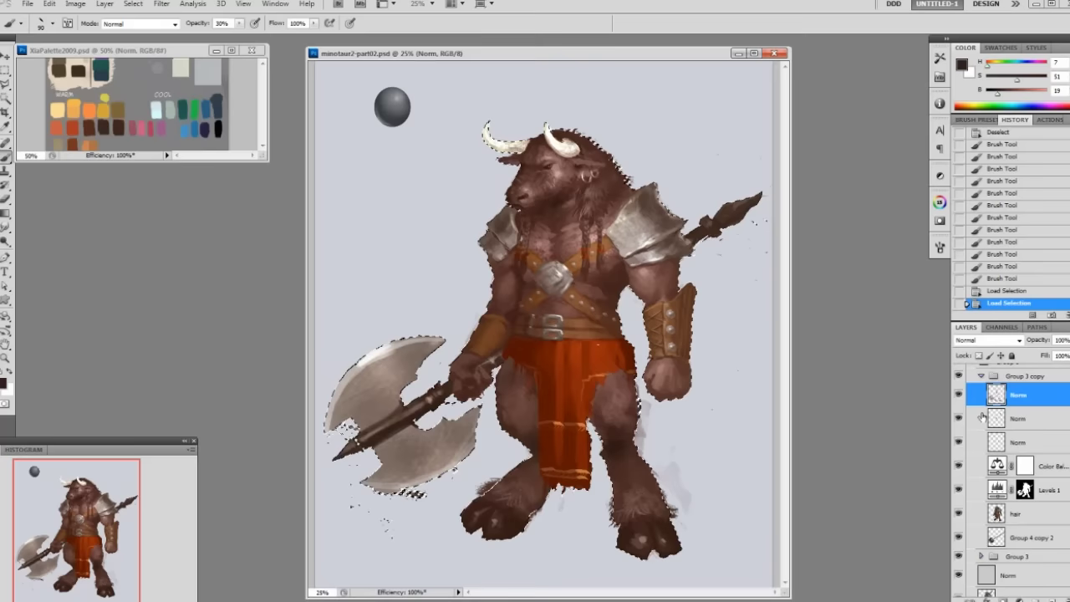
pyautogui.hotkey('ctrl', '-')
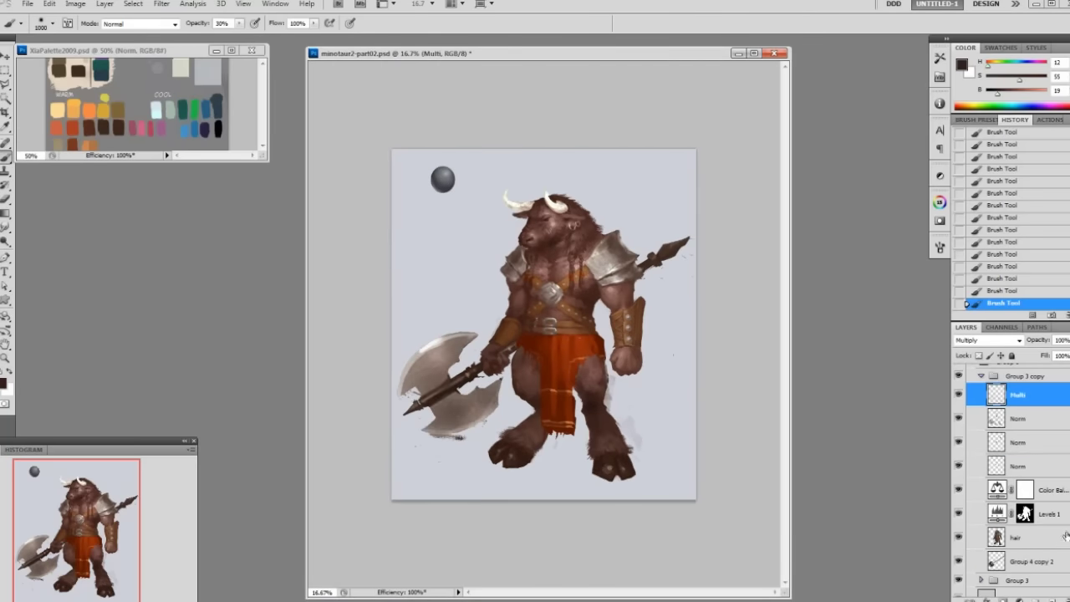
# - Hide and reshow Group 1 to compare the paint-over with the student's original minotaur
pyautogui.scroll(2, 1011, 480)
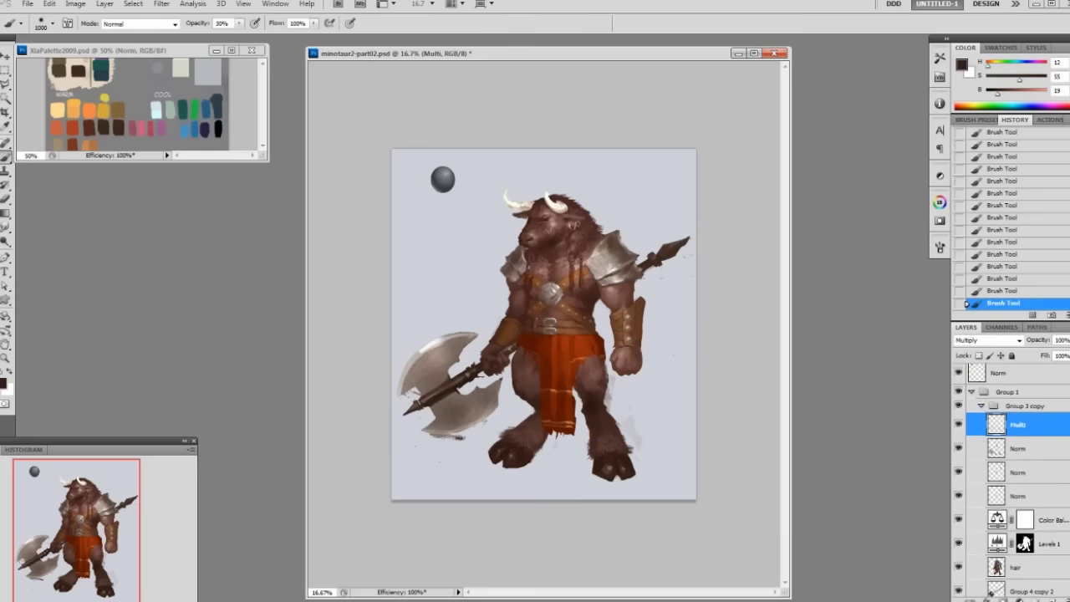
pyautogui.click(959, 393)
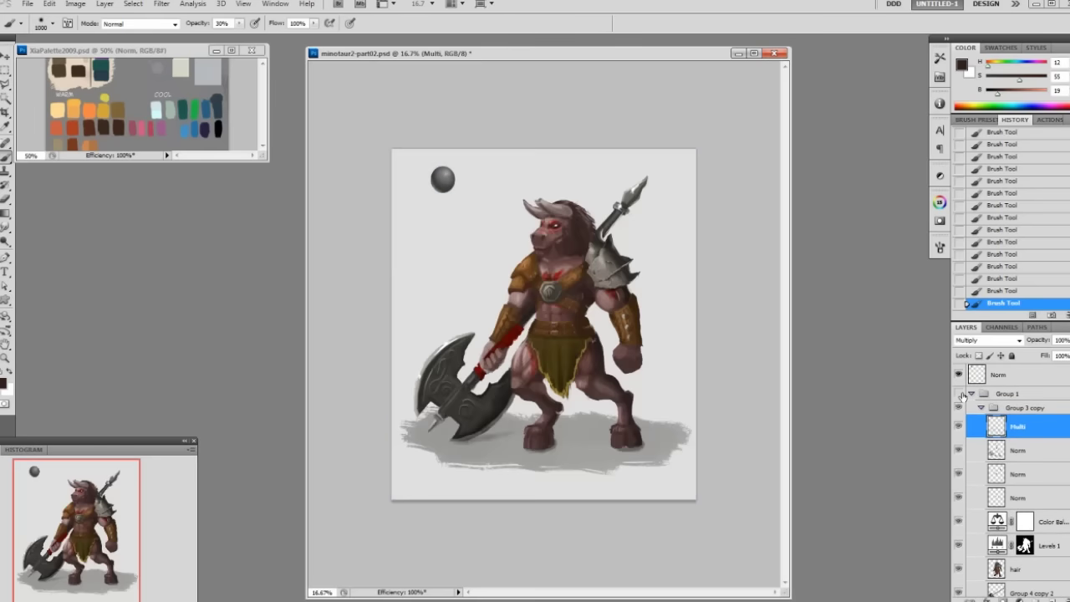
pyautogui.click(959, 394)
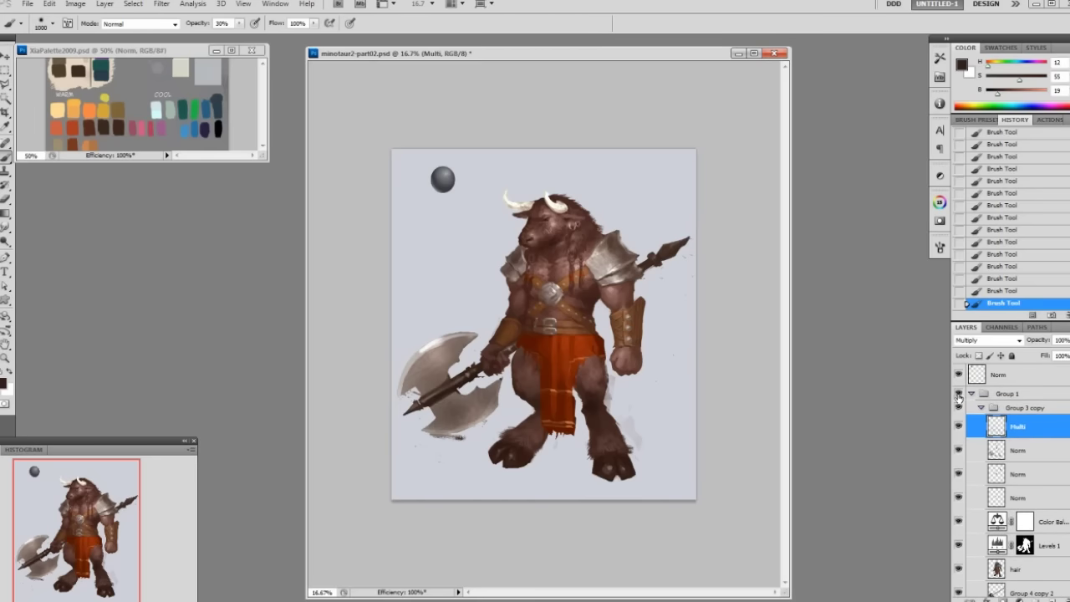